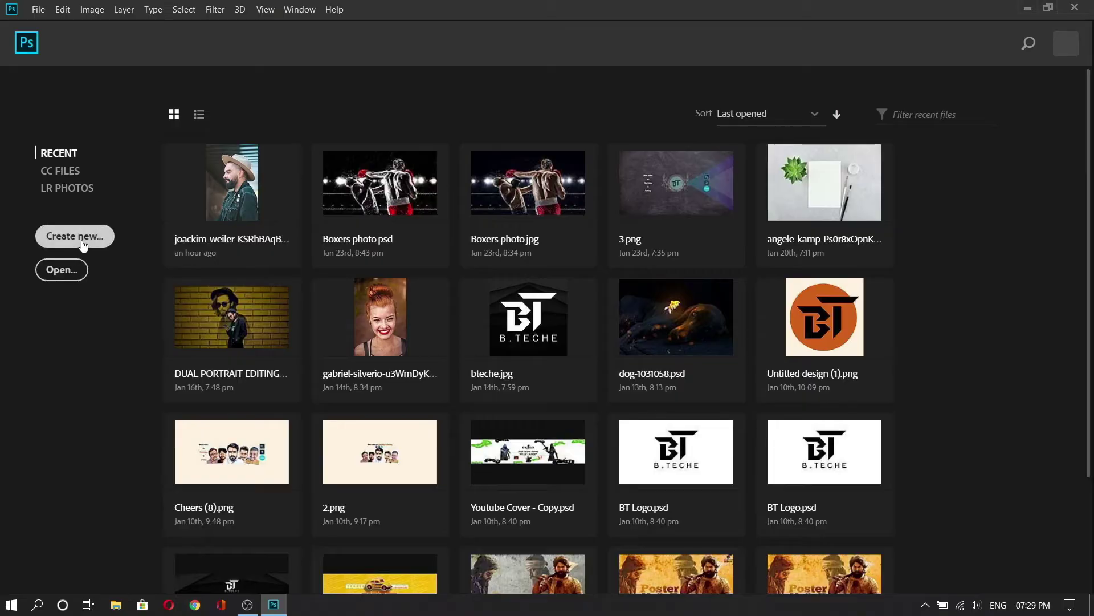
Step: Create a blank white Untitled-1 document of 1980 × 1080 pixels at 72 ppi
click(83, 246)
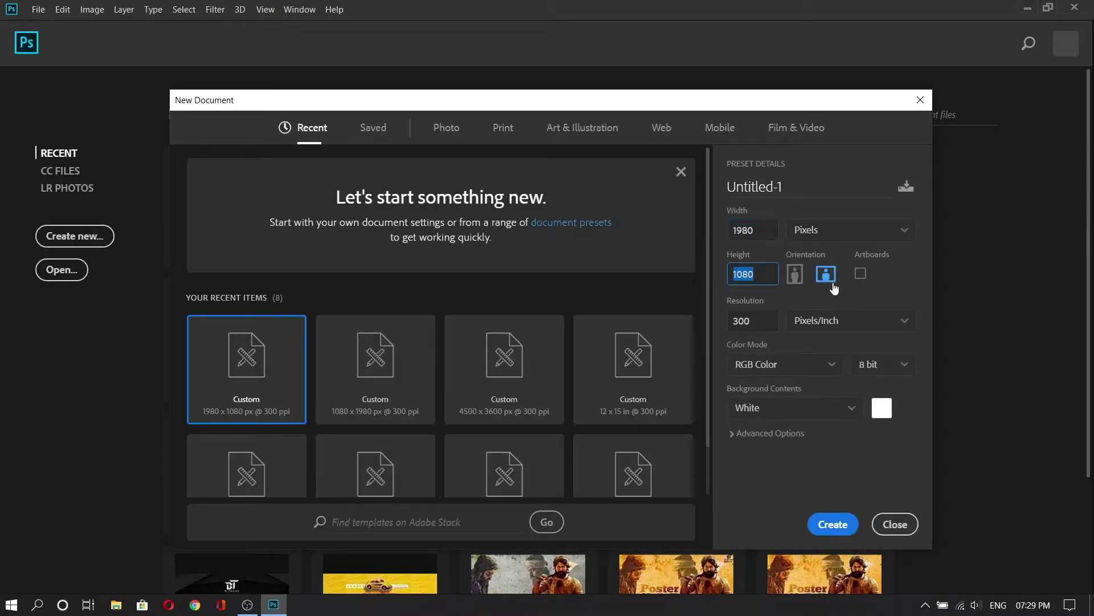
double_click(770, 327)
text(72)
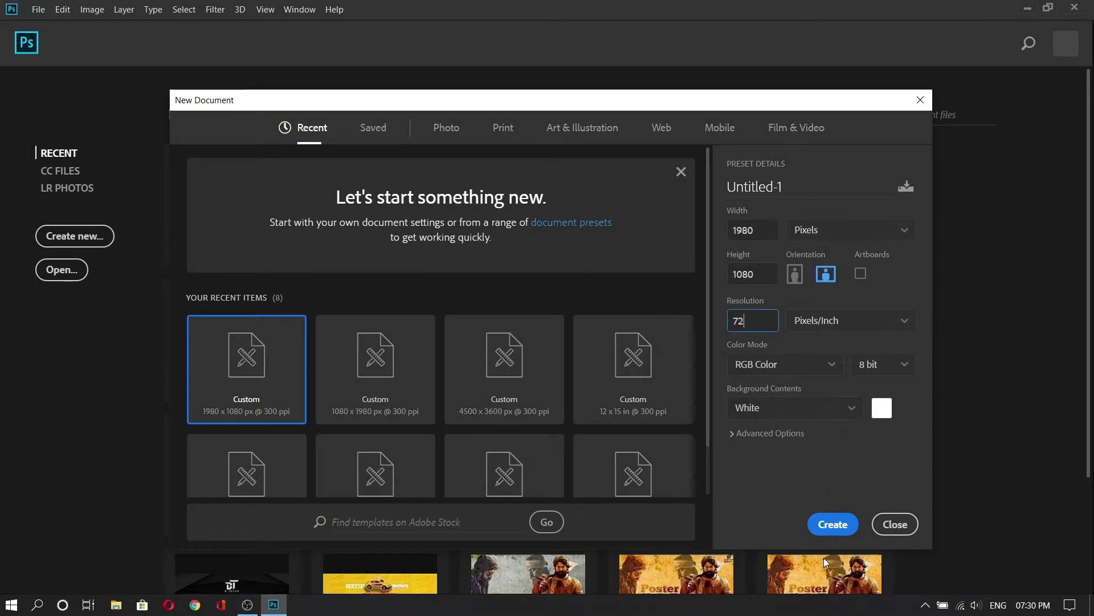
click(833, 524)
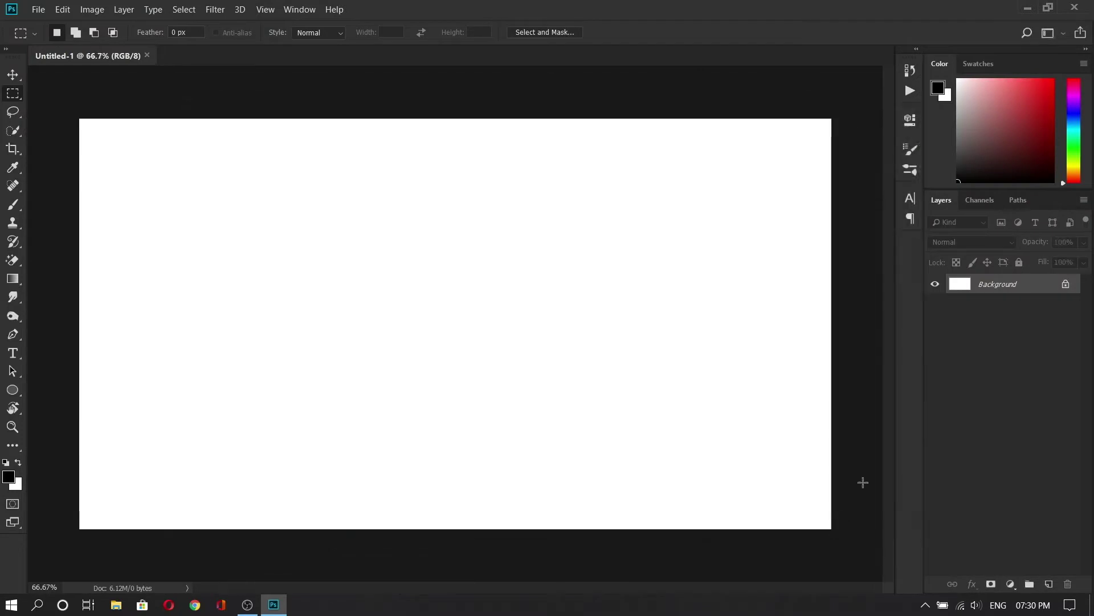
Step: Unlock Layer 0 and apply a Canvas Texturizer at 163% scaling with stronger relief
click(1067, 285)
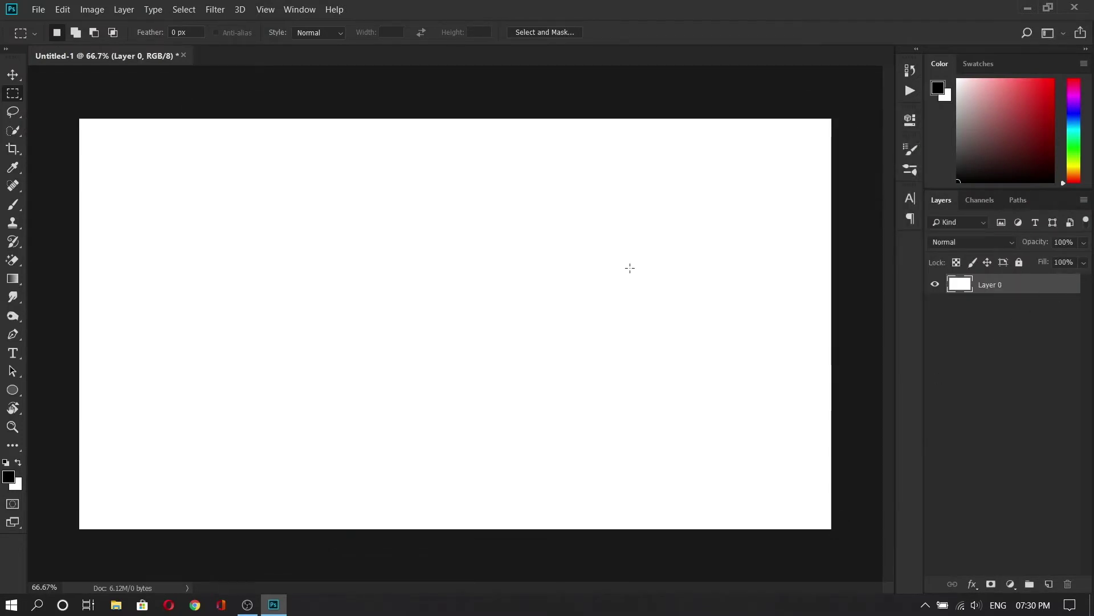
click(215, 10)
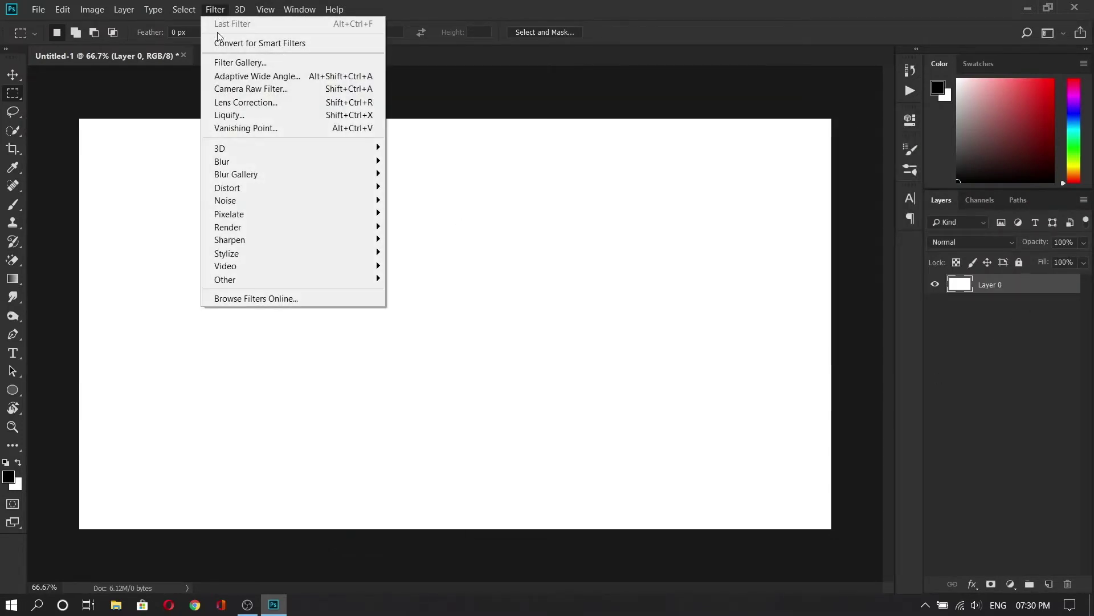
click(229, 63)
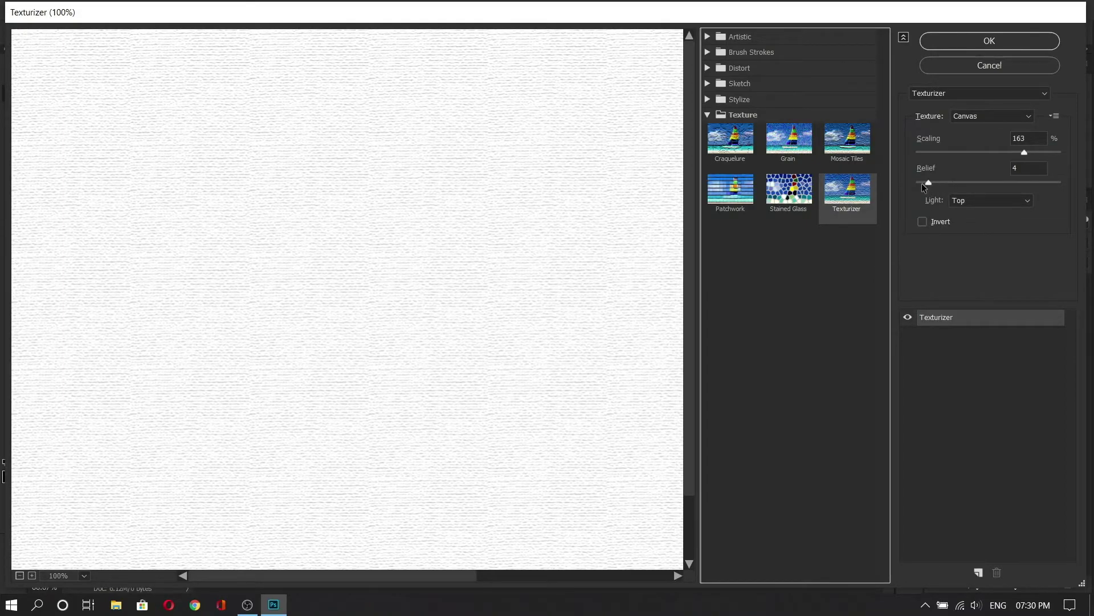
mouse_move(926, 182)
mouse_down()
mouse_move(954, 183)
mouse_move(933, 183)
mouse_up()
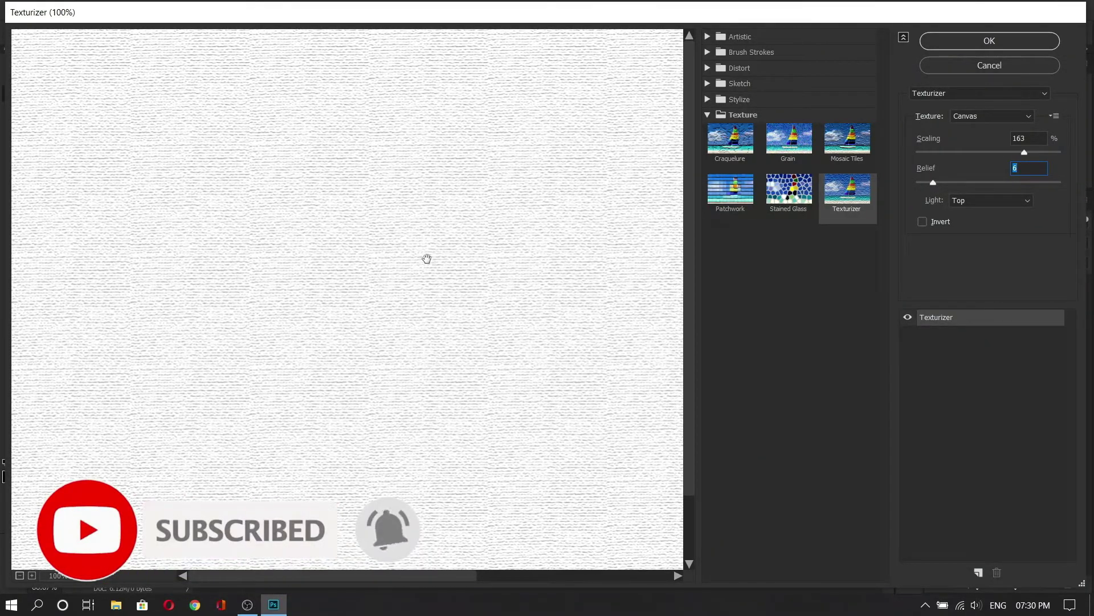
click(1006, 41)
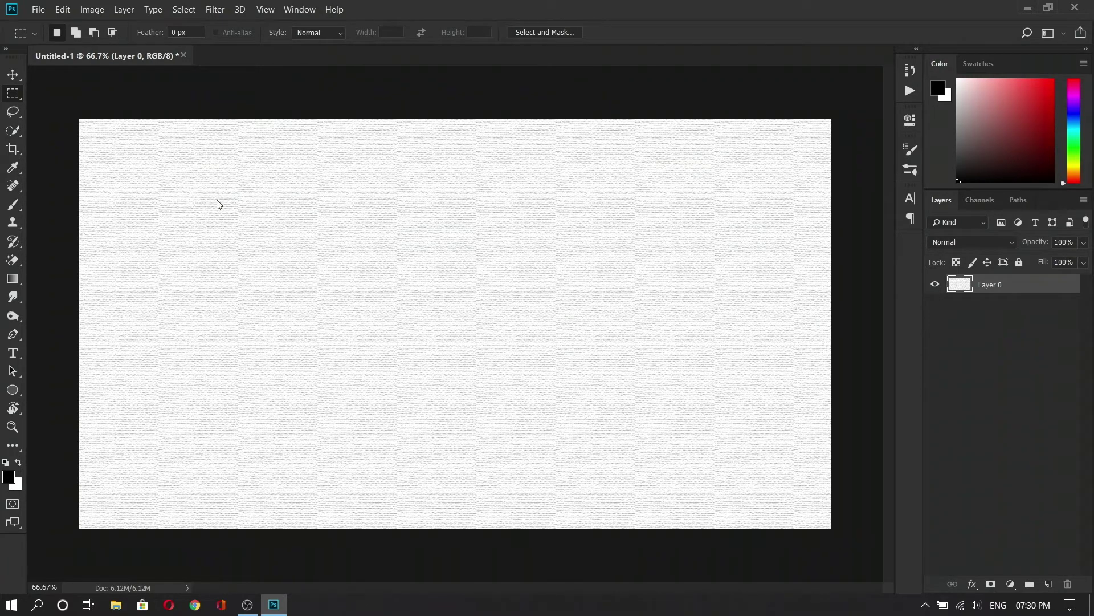
key(ctrl+o)
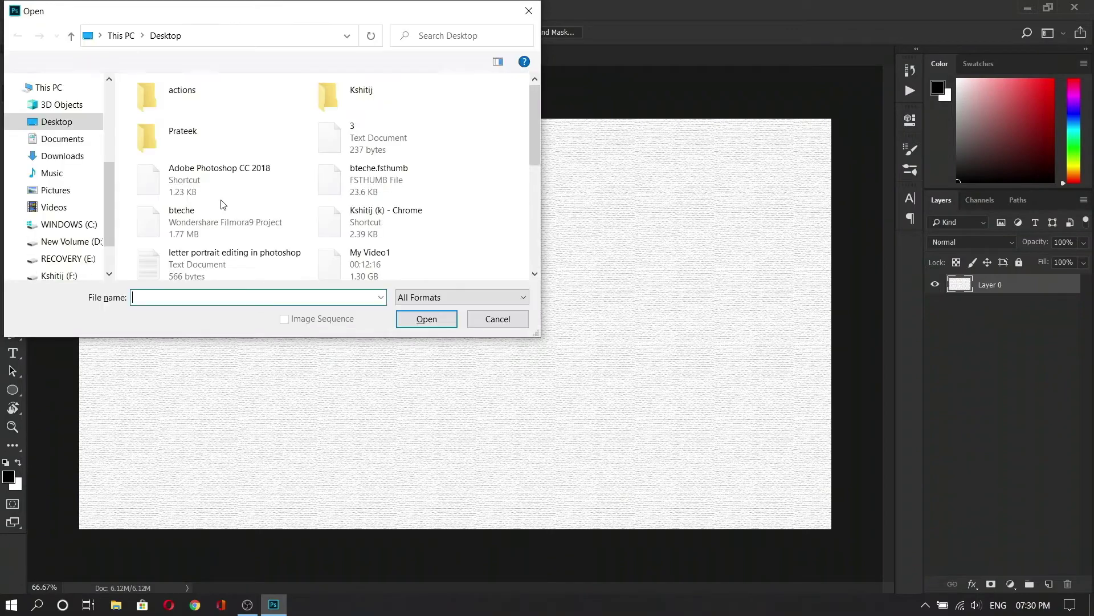
Step: Open the bearded man in a hat JPG from the Kshitij > Download folder
double_click(371, 98)
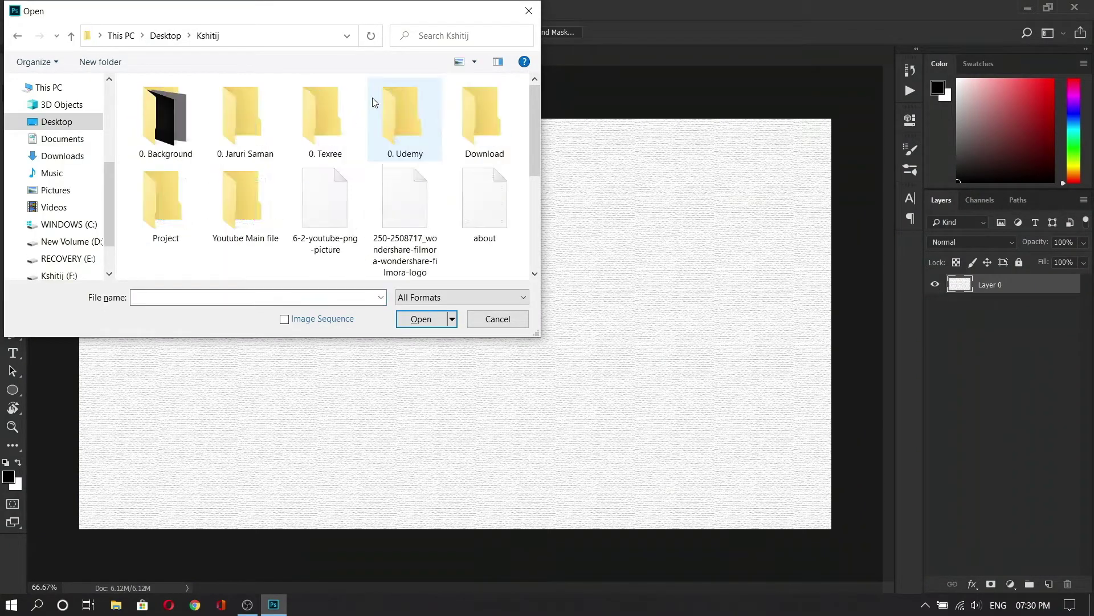
double_click(477, 129)
scroll(478, 134, down, 2)
double_click(477, 137)
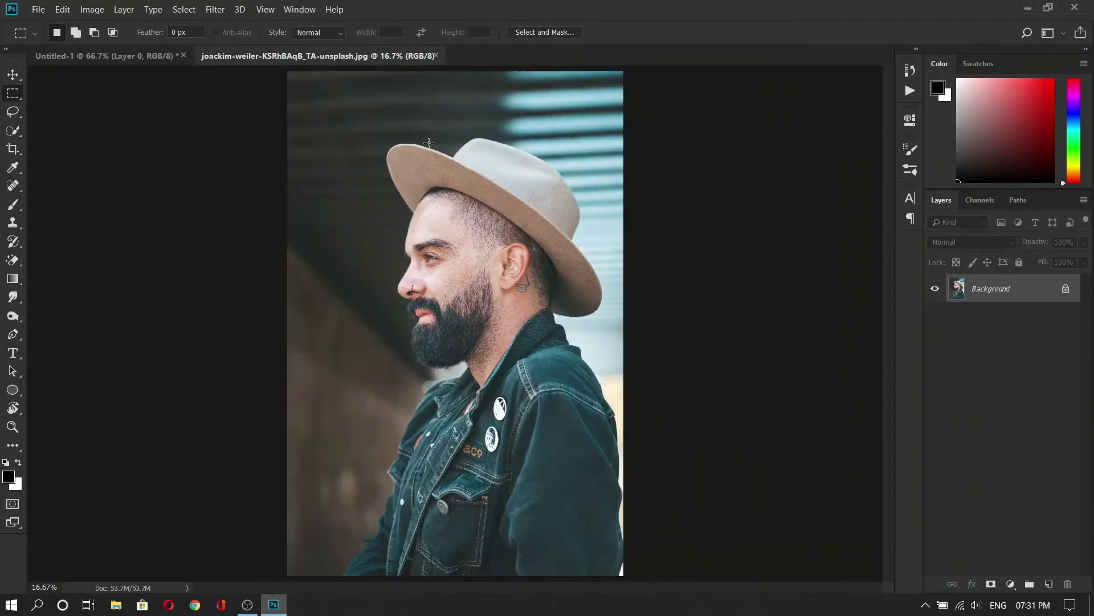
Step: Unlock the photo layer and Quick-Select the man's hat, head and jacket with an enlarged brush
click(1065, 289)
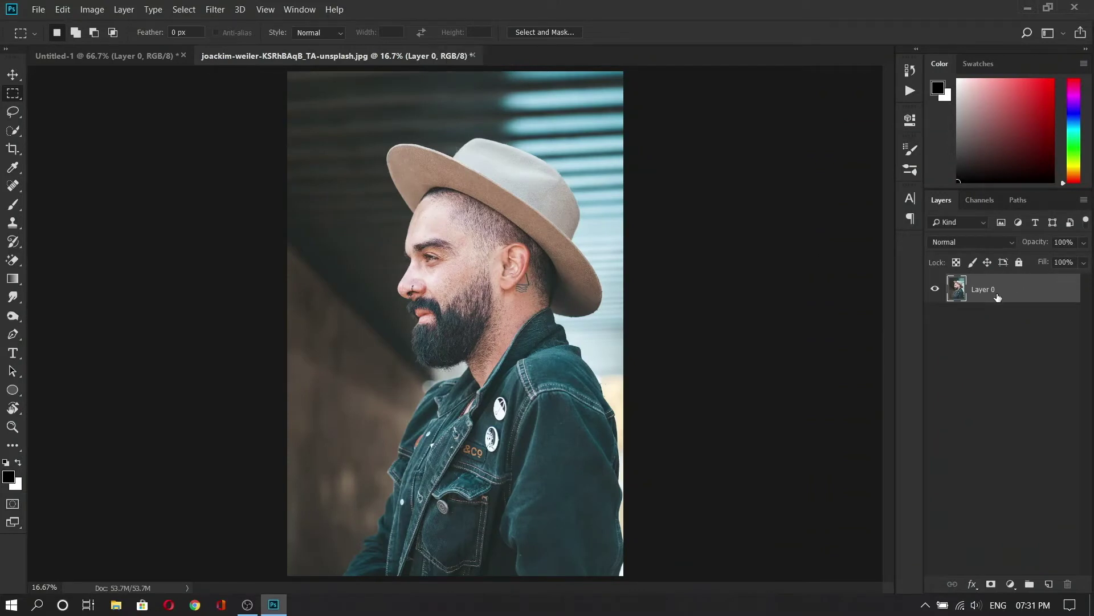
click(21, 129)
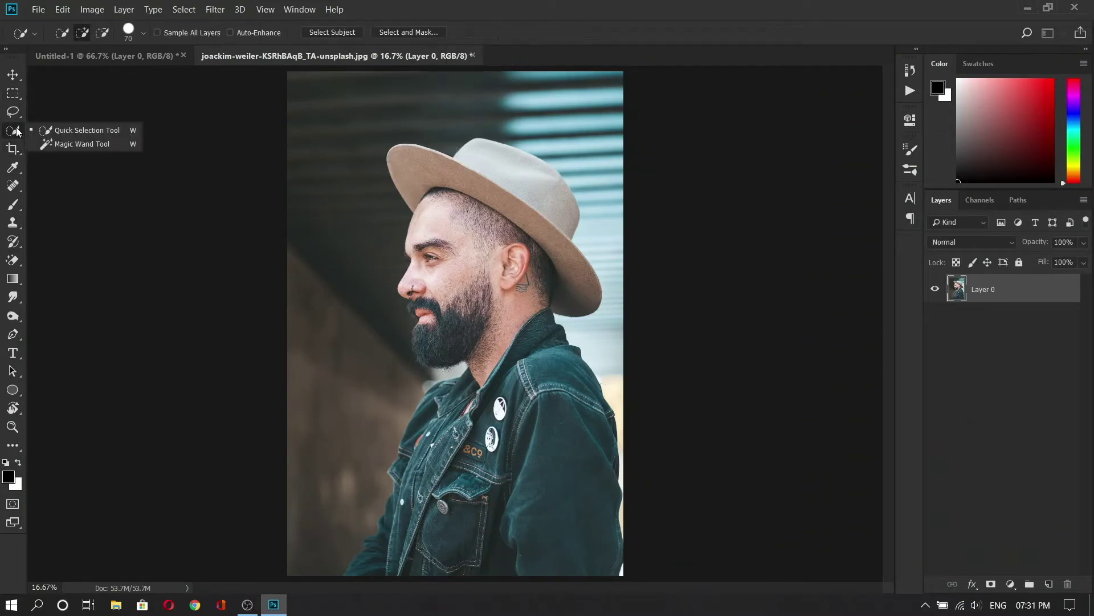
click(60, 127)
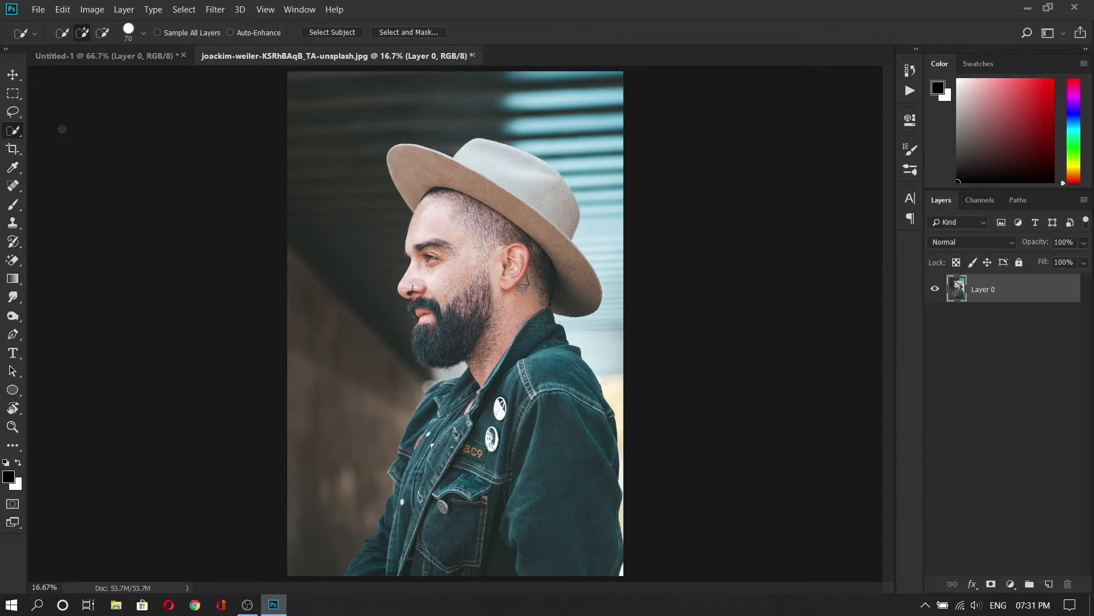
scroll(434, 198, up, 1)
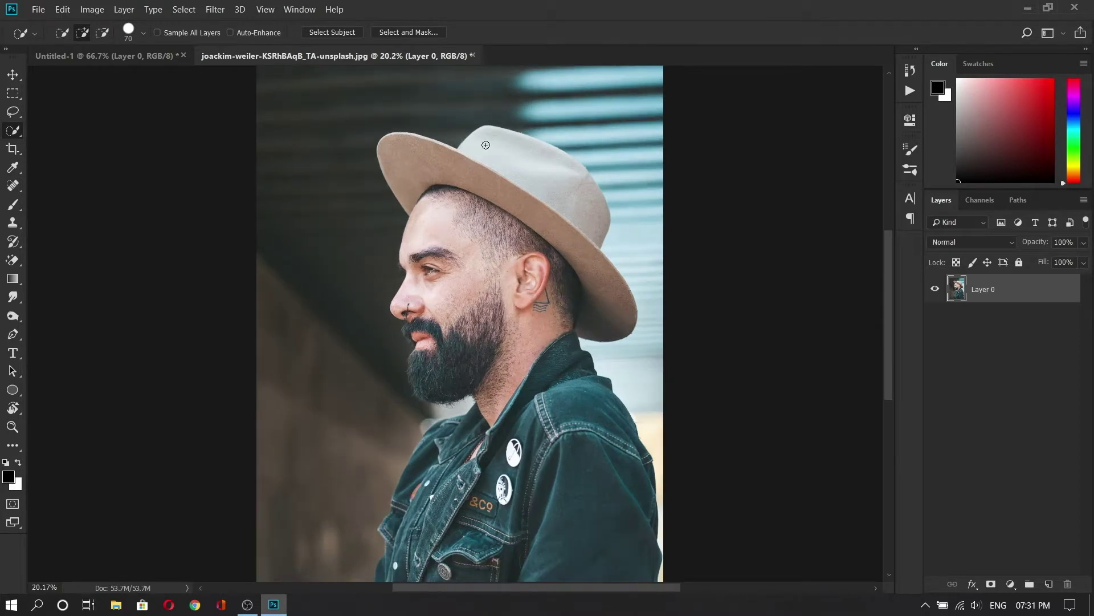
scroll(486, 176, down, 1)
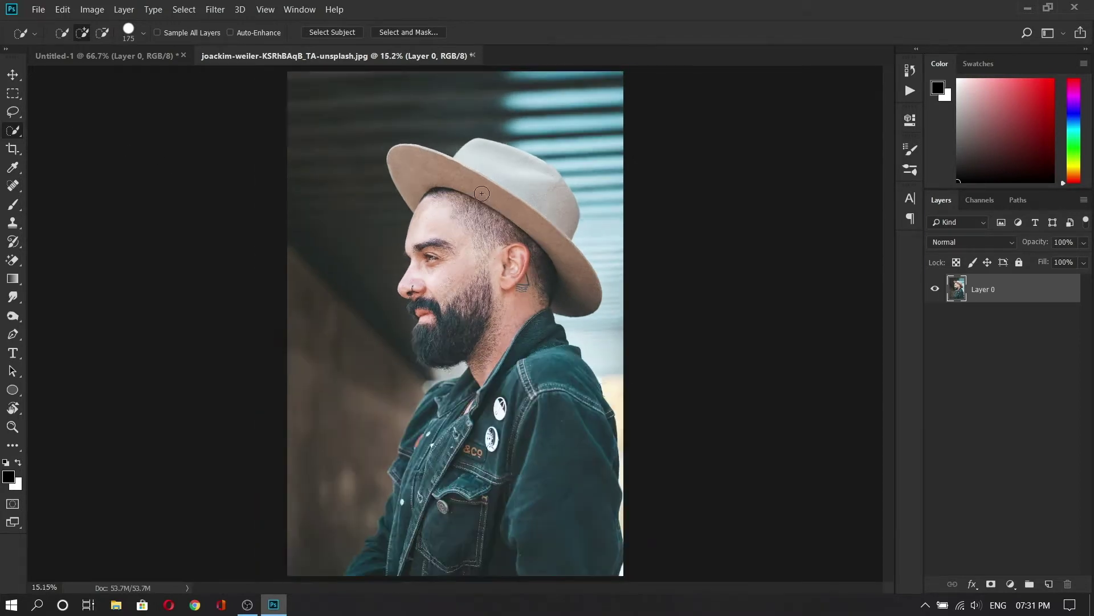
scroll(486, 176, down, 1)
key(bracketright)
mouse_move(476, 171)
mouse_down()
mouse_move(507, 442)
mouse_move(429, 502)
mouse_move(439, 394)
mouse_up()
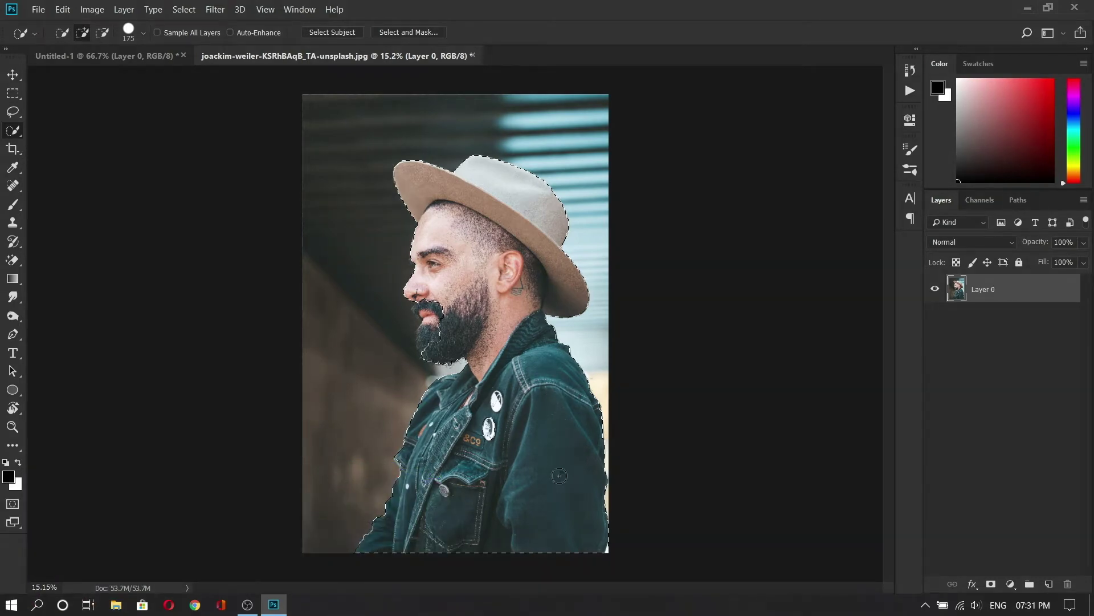
Step: Zoom in and Alt-paint to subtract stray background from the man's selection
key(ctrl+plus)
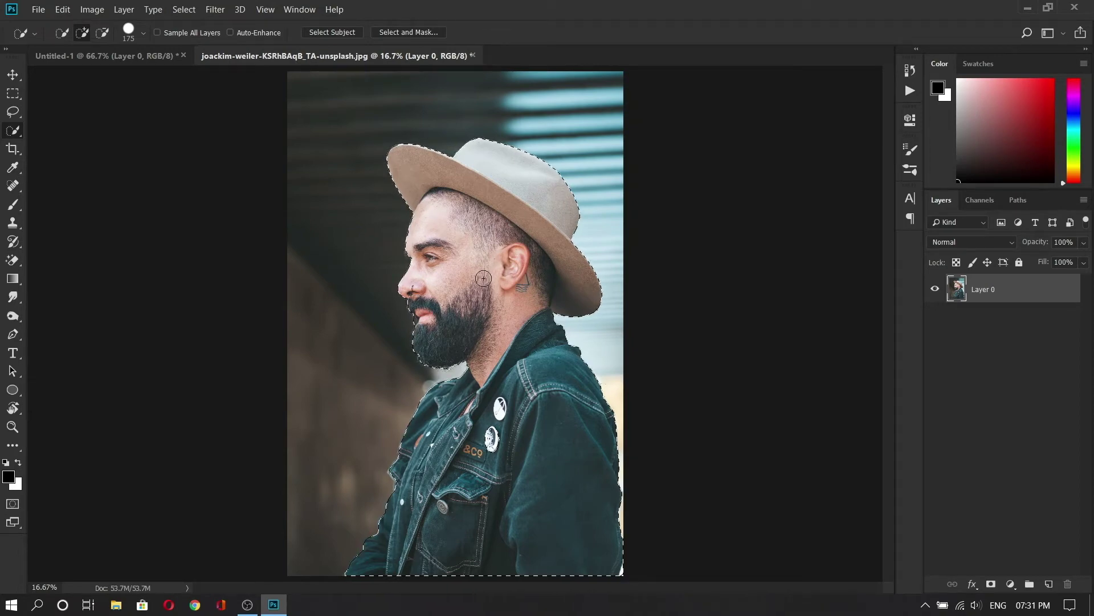
scroll(428, 247, up, 4)
scroll(428, 248, up, 1)
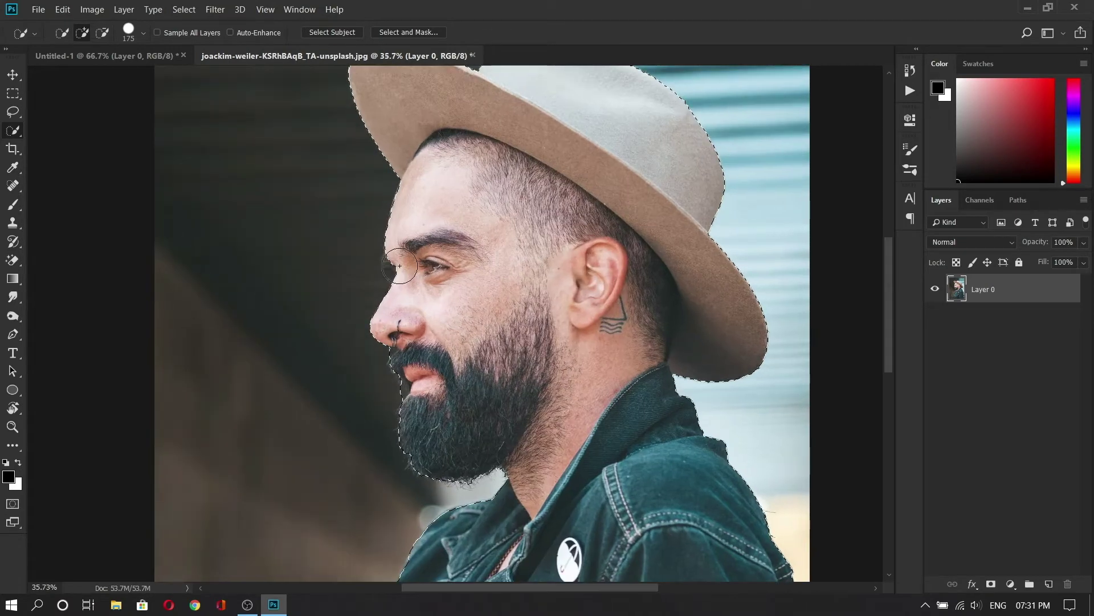
scroll(404, 249, up, 1)
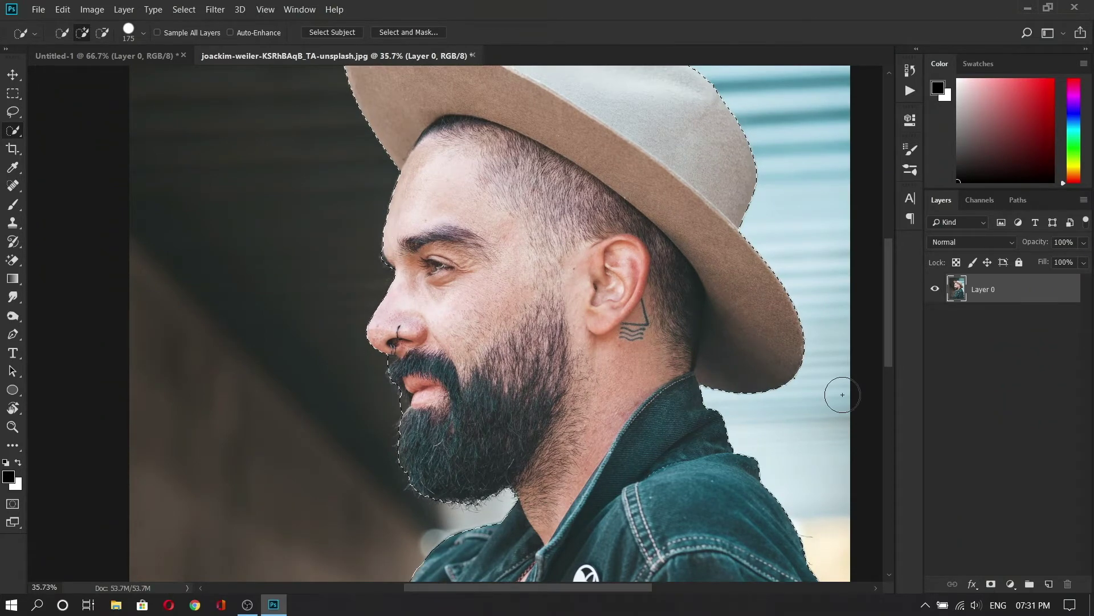
scroll(689, 222, down, 3)
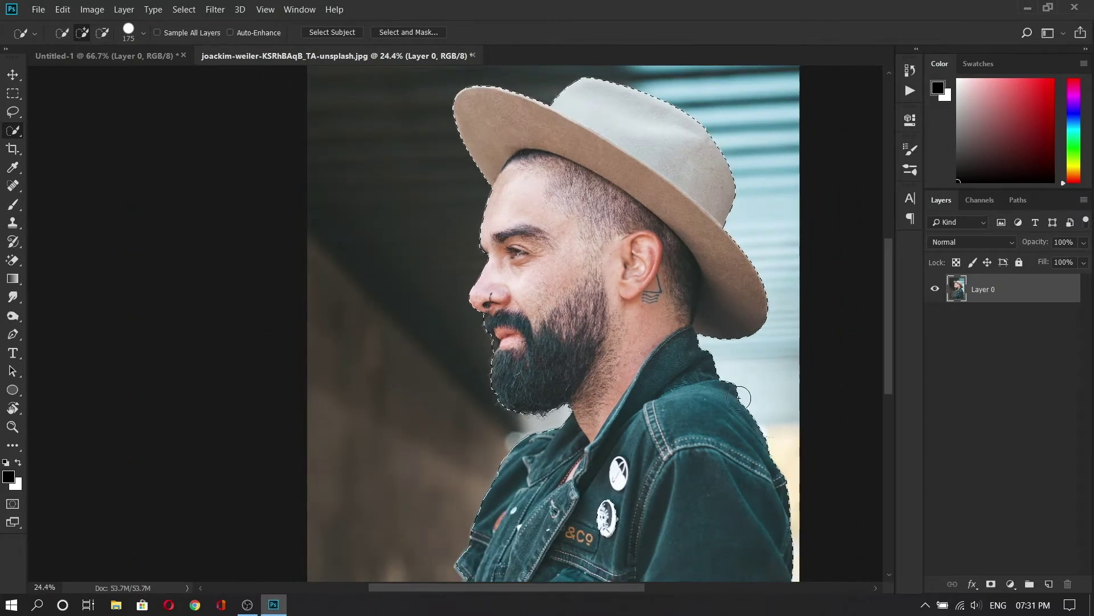
drag(715, 480, 645, 345)
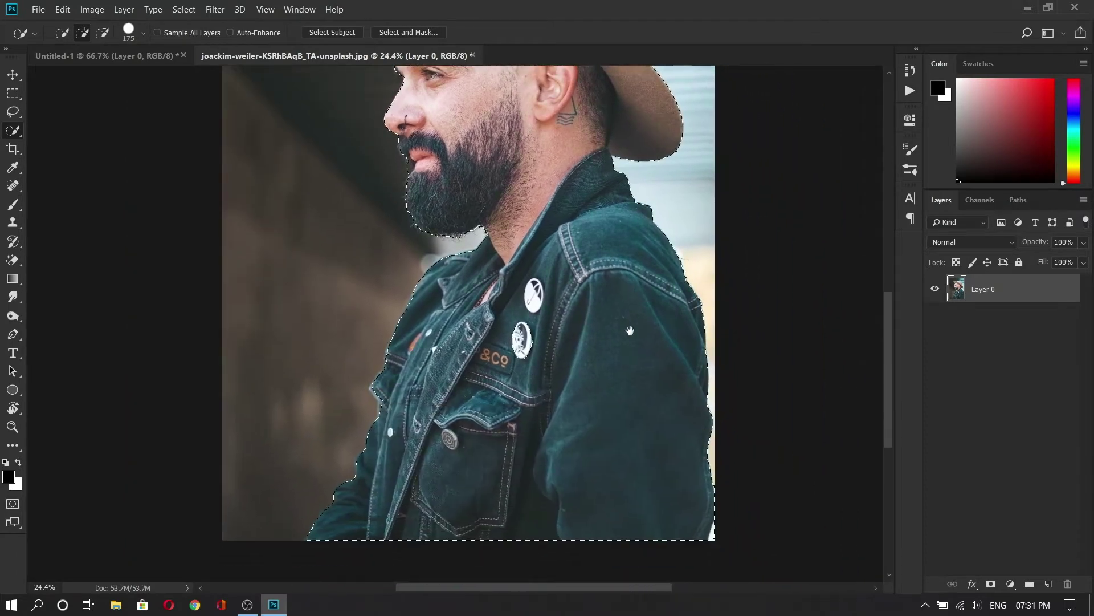
scroll(758, 569, up, 2)
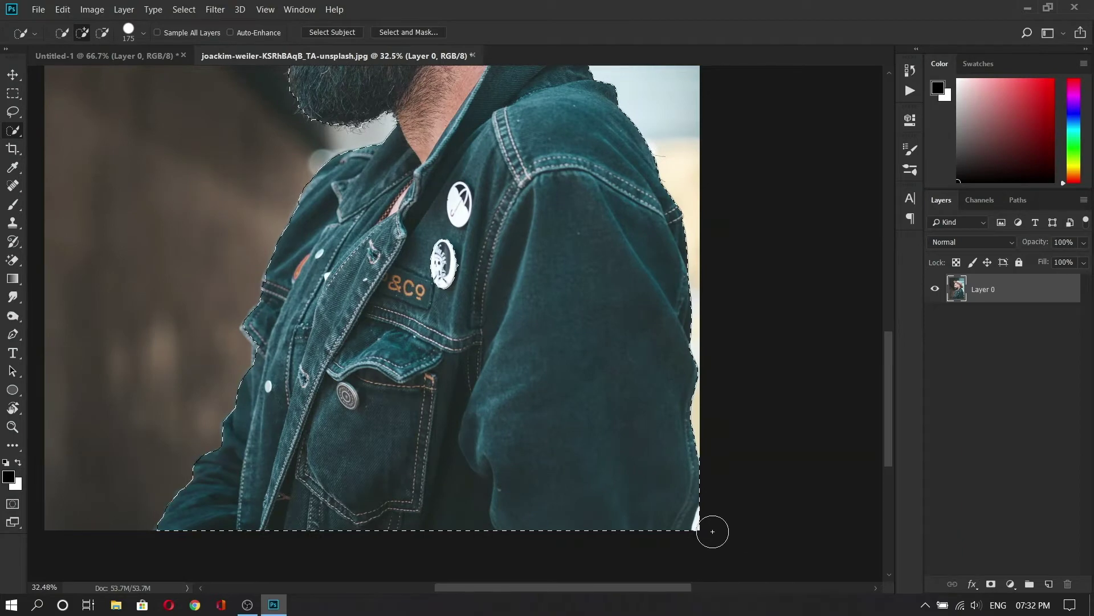
key(alt)
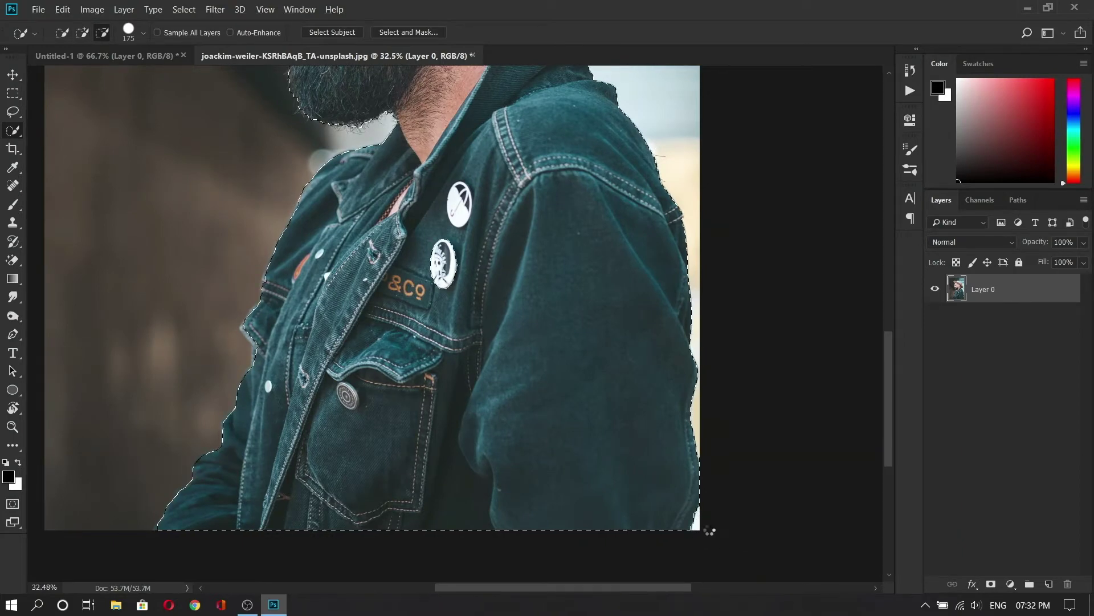
scroll(608, 443, down, 3)
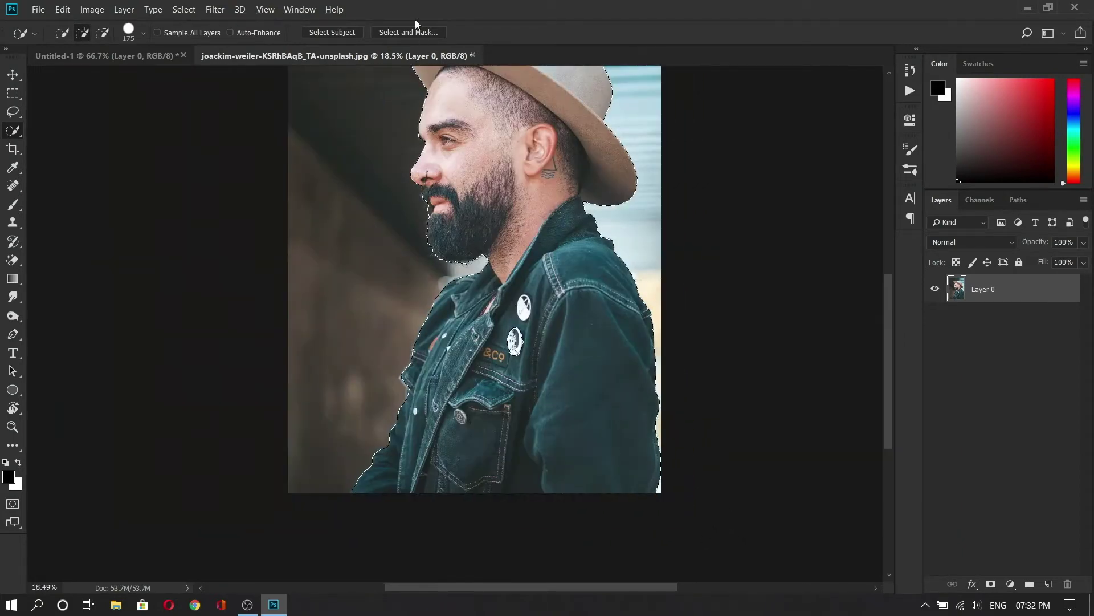
Step: In Select and Mask, refine the selection edge along the beard and lips
click(408, 33)
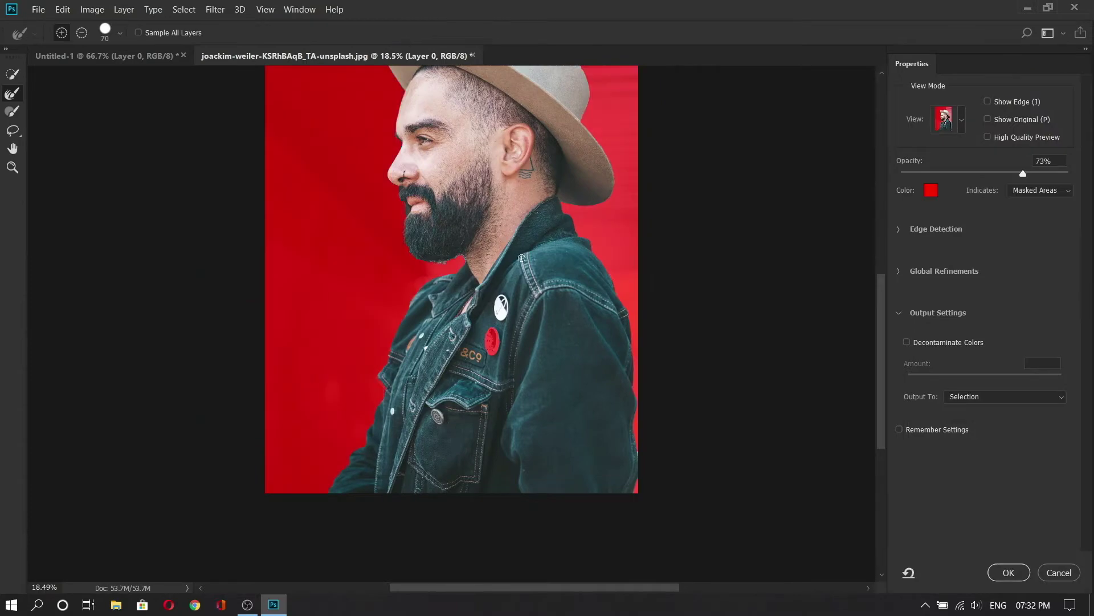
drag(523, 261, 529, 357)
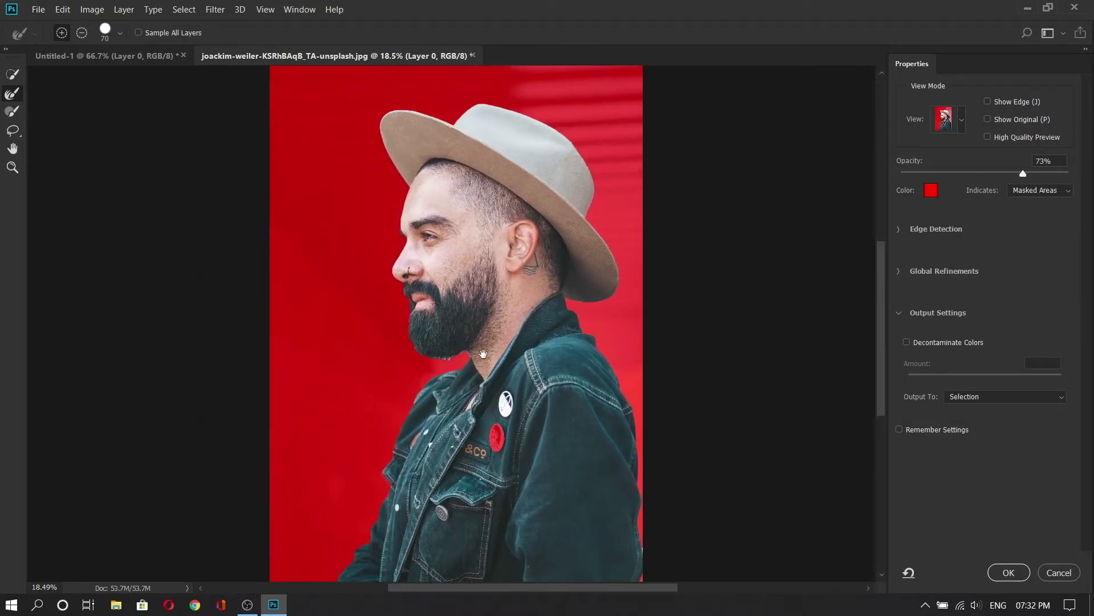
scroll(483, 354, up, 3)
scroll(442, 350, up, 3)
drag(413, 362, 525, 346)
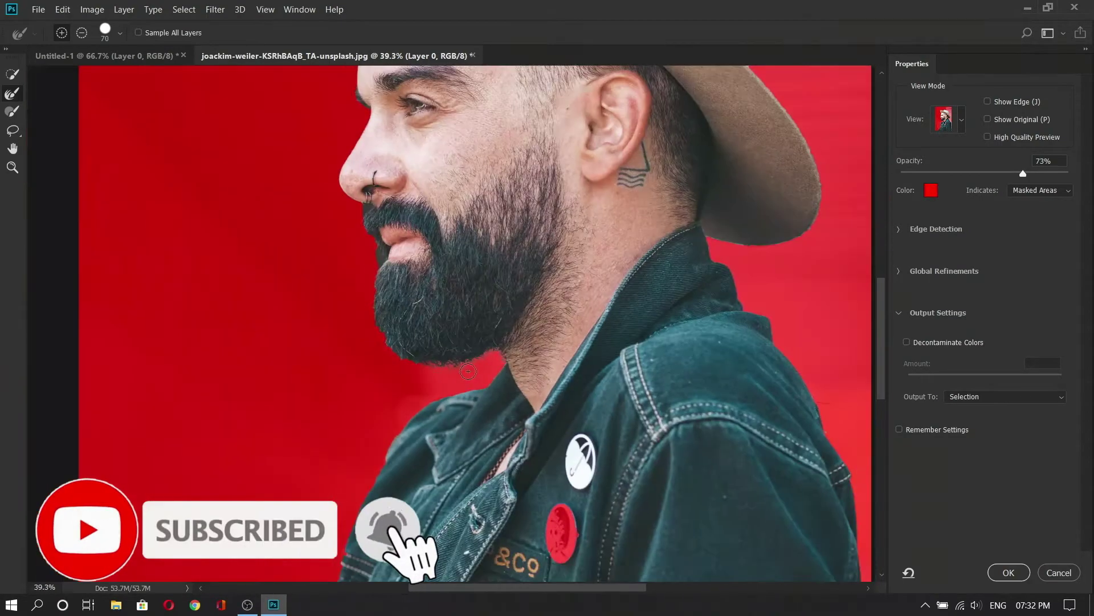
scroll(486, 371, down, 3)
drag(426, 191, 461, 251)
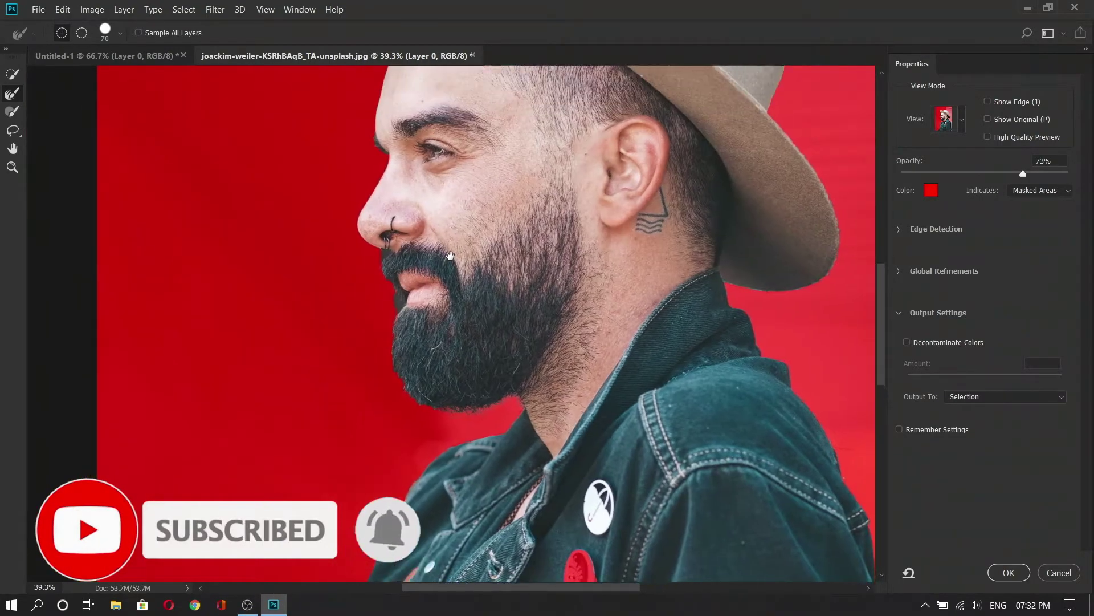
scroll(393, 250, up, 5)
drag(392, 286, 398, 348)
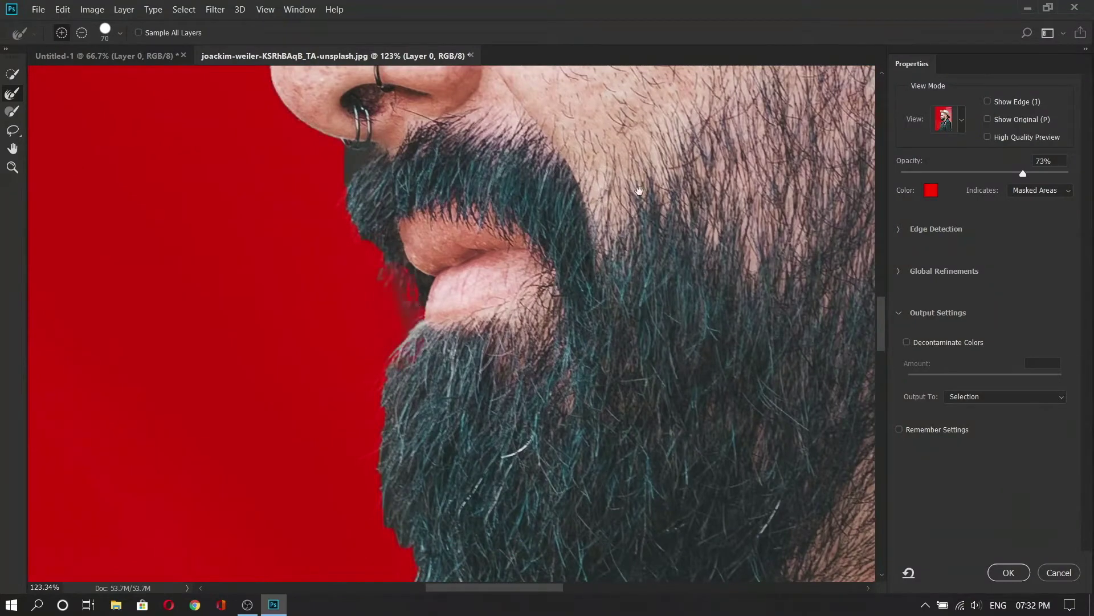
Step: Refine the edge beside the nostril ring, then undo a brow-edge refinement
drag(640, 190, 598, 447)
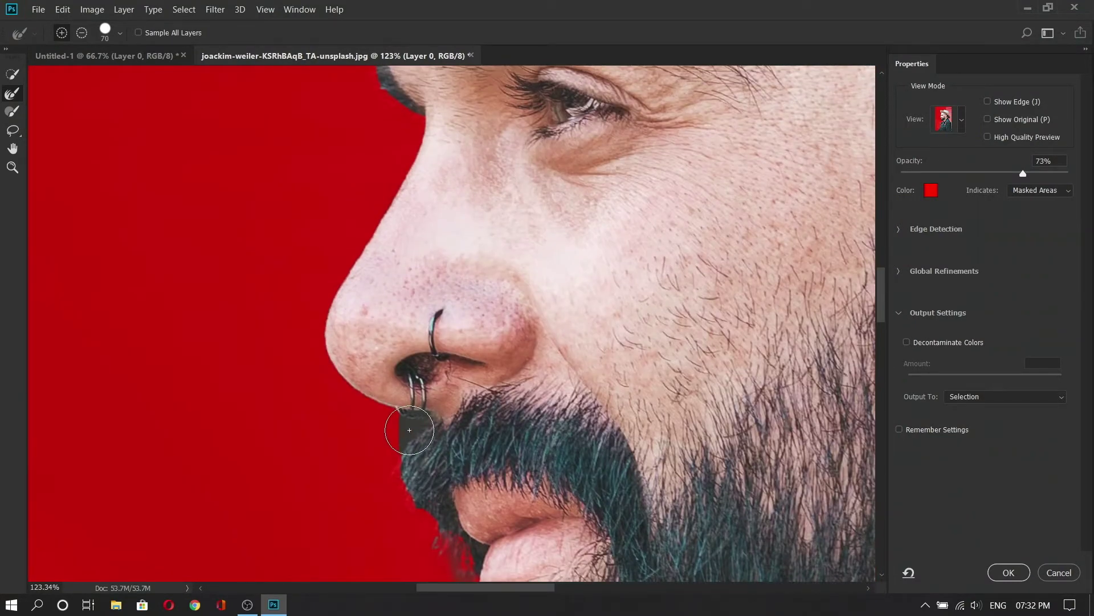
drag(409, 429, 420, 430)
drag(623, 245, 631, 470)
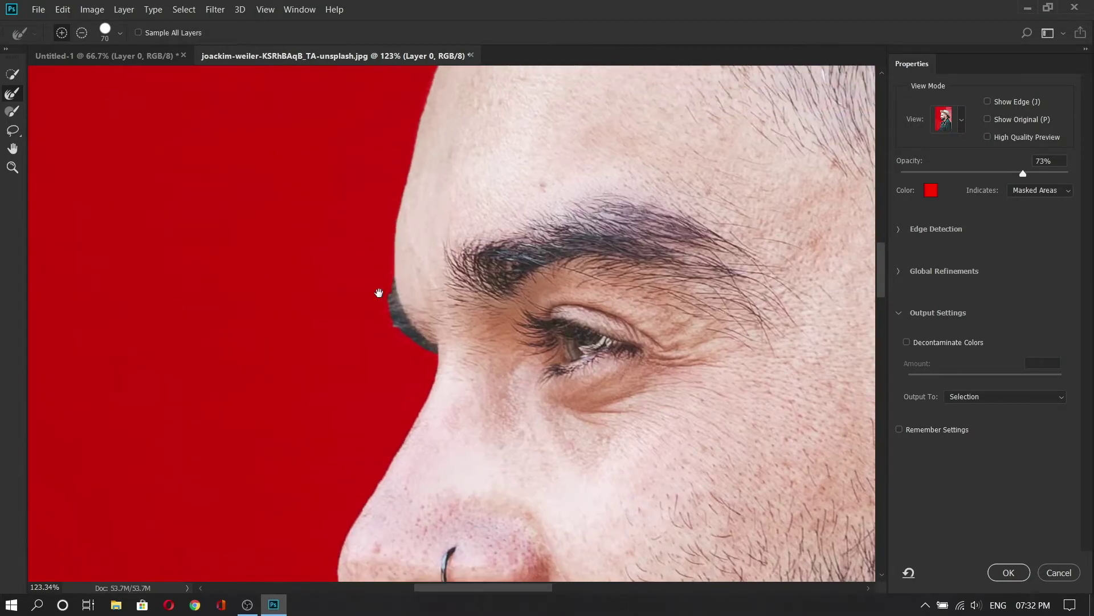
drag(392, 286, 419, 341)
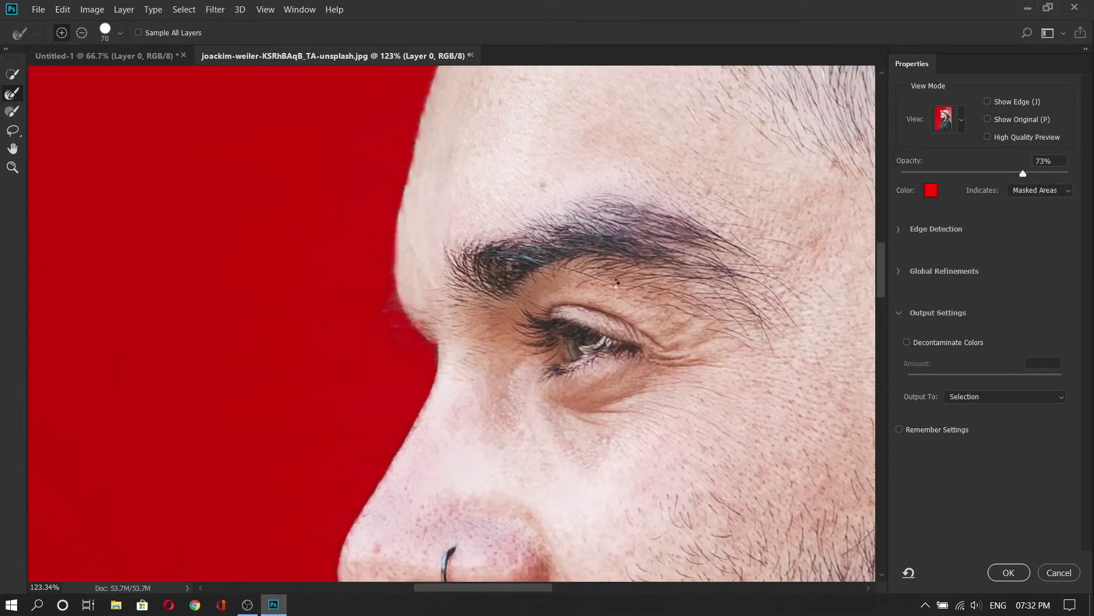
key(ctrl+z)
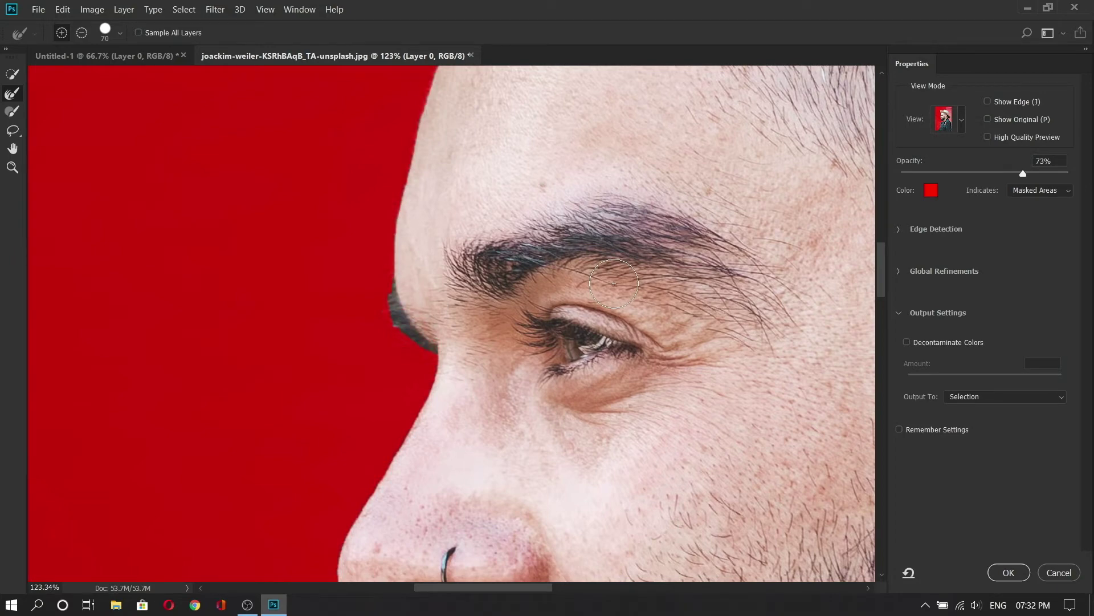
Step: Output the refined selection to a Layer Mask and apply it
scroll(613, 283, down, 3)
scroll(616, 286, down, 2)
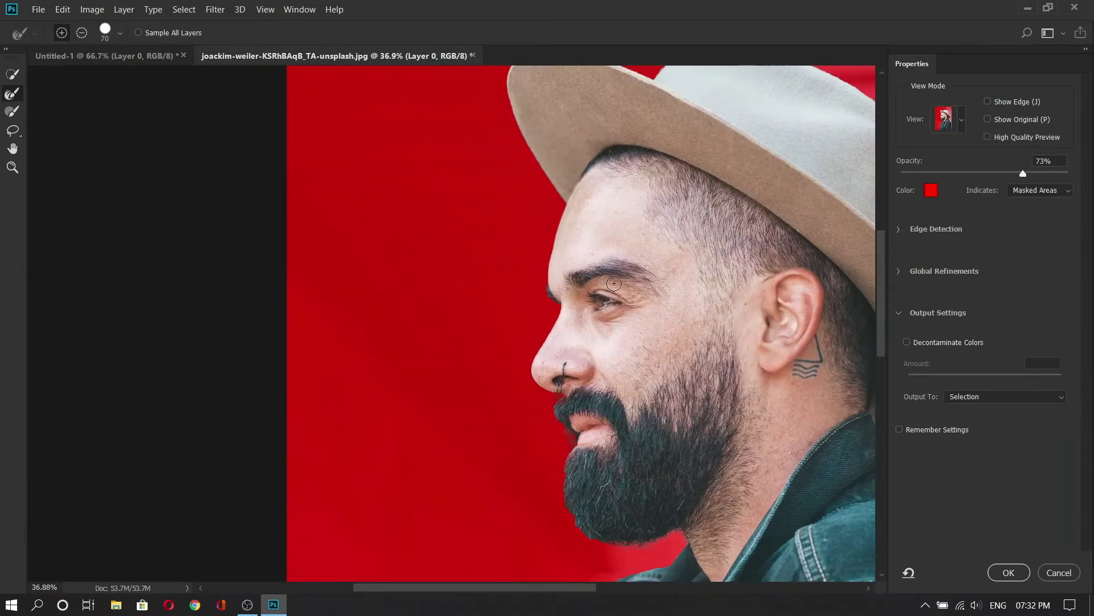
scroll(619, 291, down, 1)
scroll(622, 295, down, 1)
scroll(622, 295, down, 2)
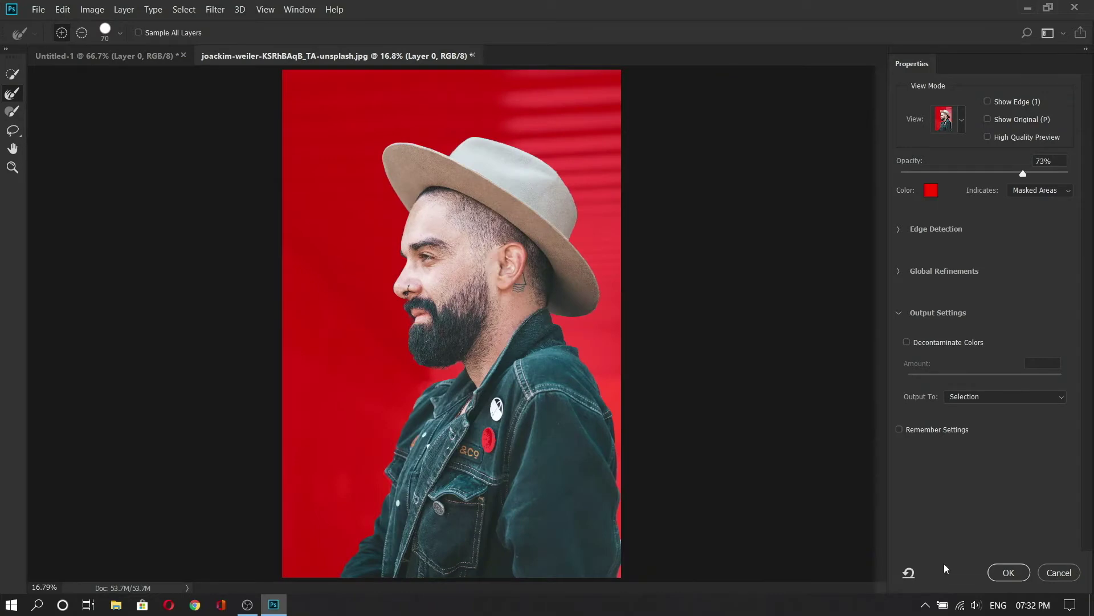
click(985, 397)
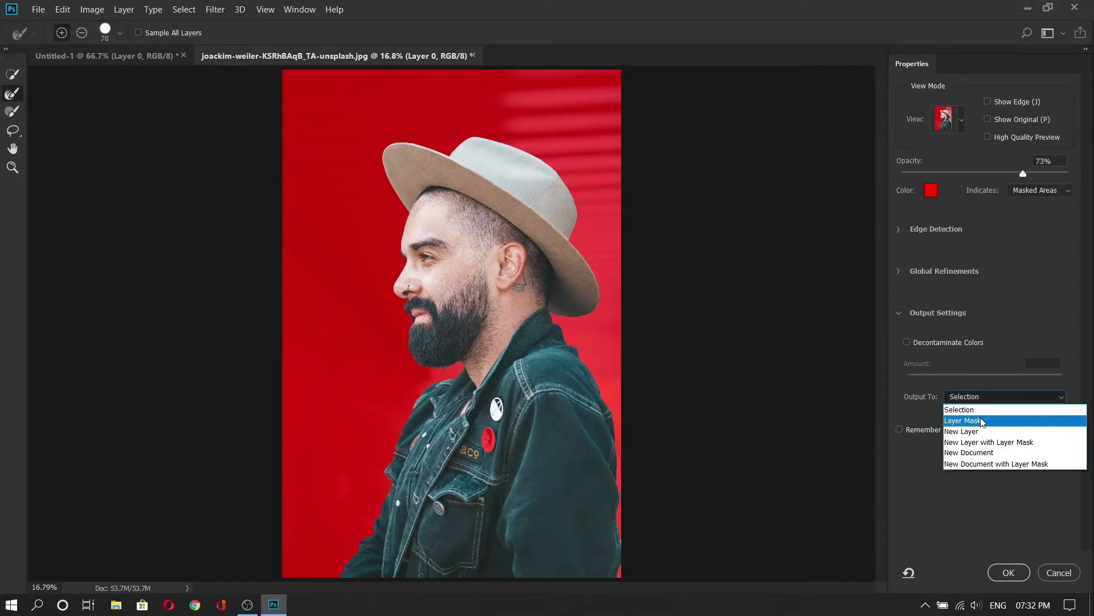
click(982, 422)
click(1006, 575)
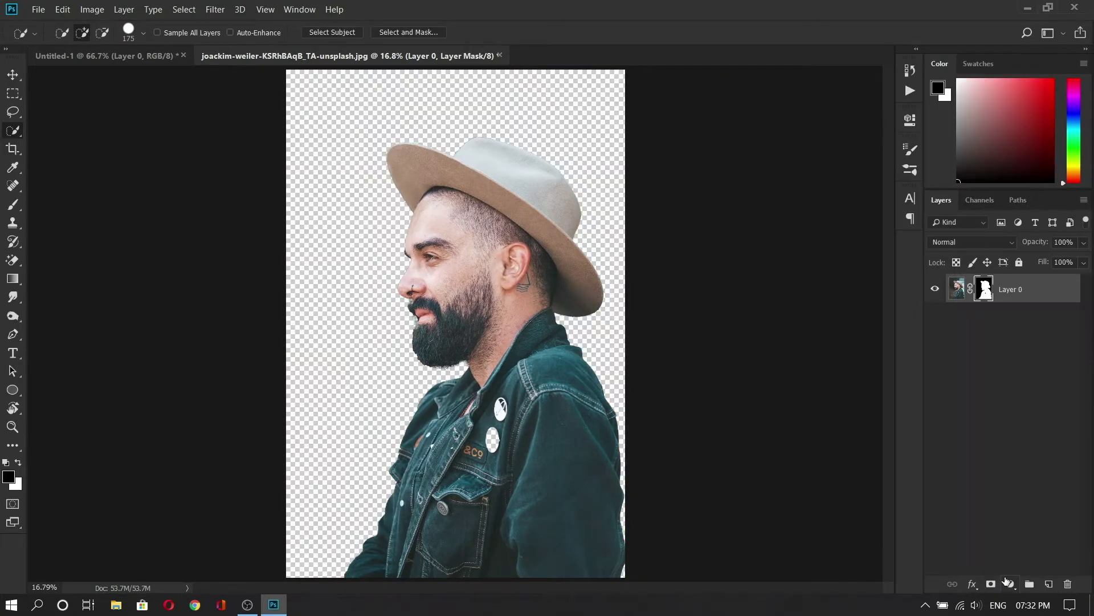
Step: Move the cut-out man into Untitled-1 at 17% scale, then duplicate and hide his layer
click(11, 74)
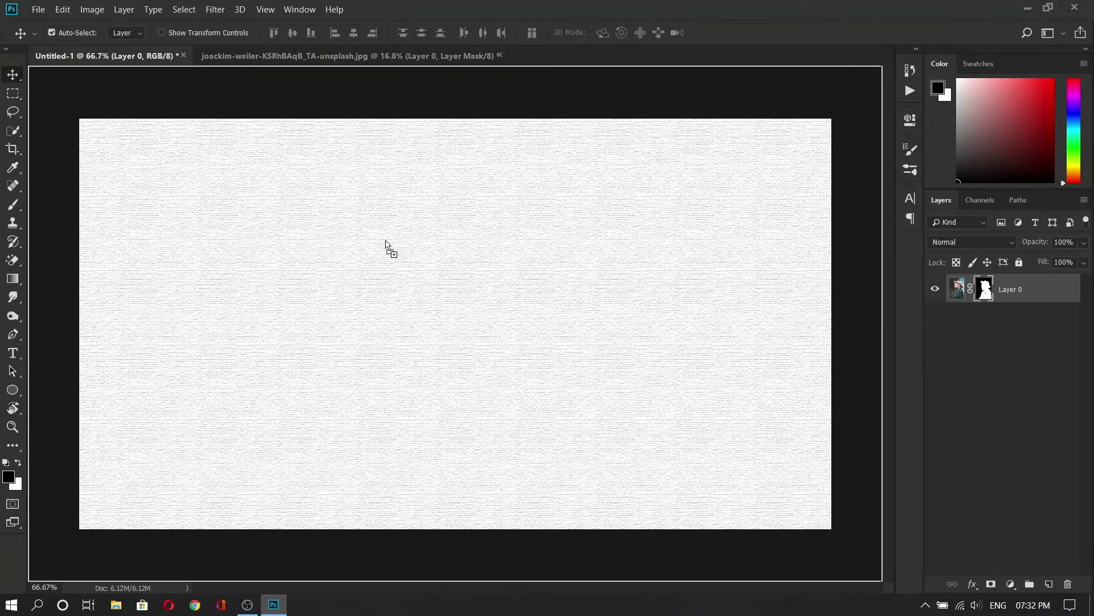
drag(527, 235, 432, 268)
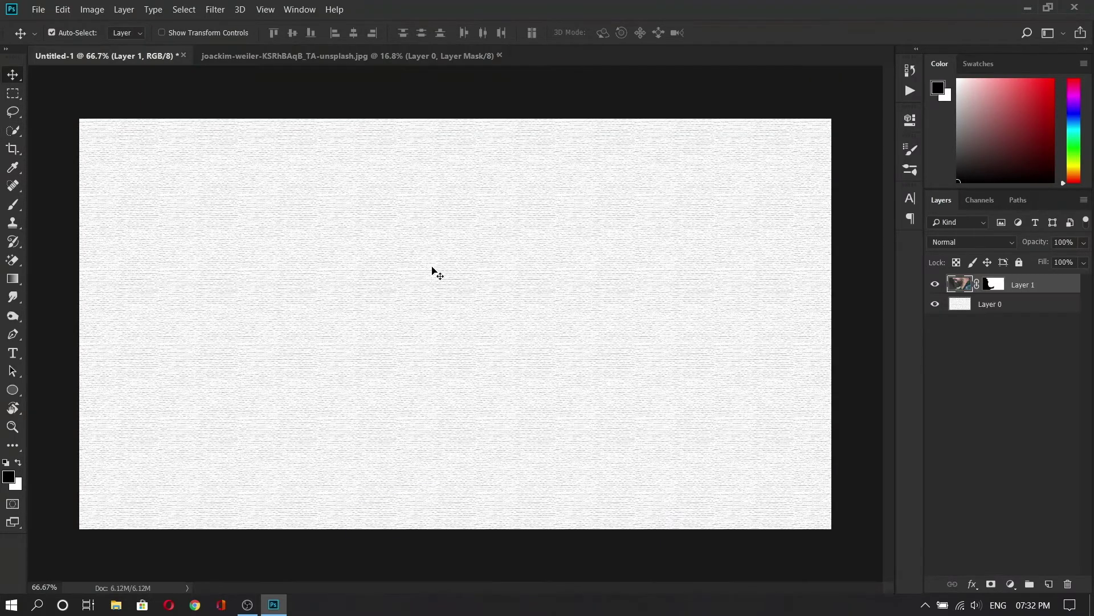
key(ctrl+t)
key(ctrl+0)
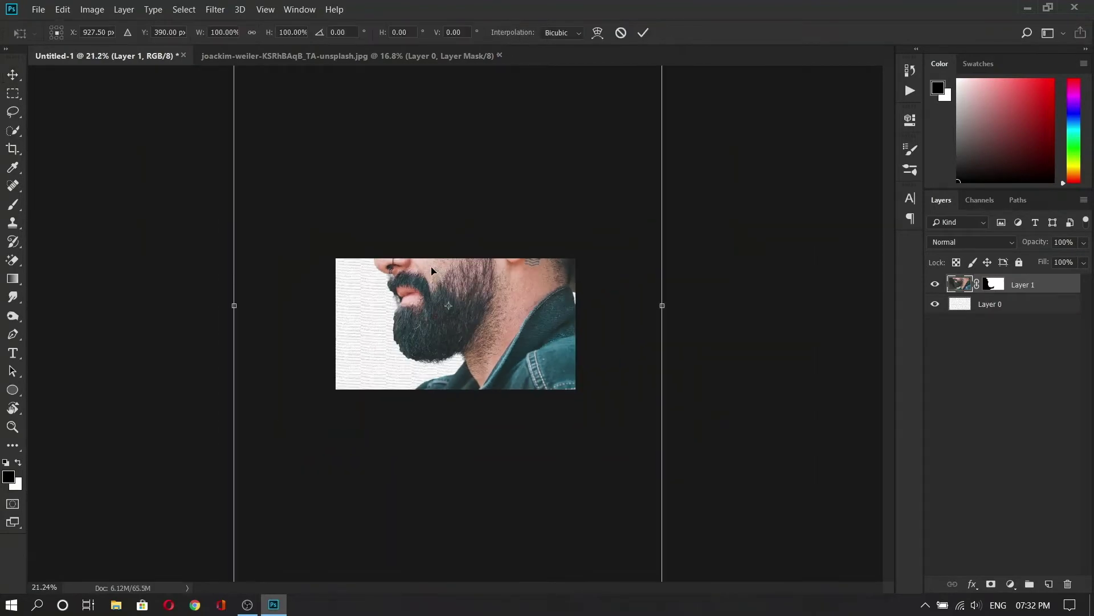
key(ctrl+0)
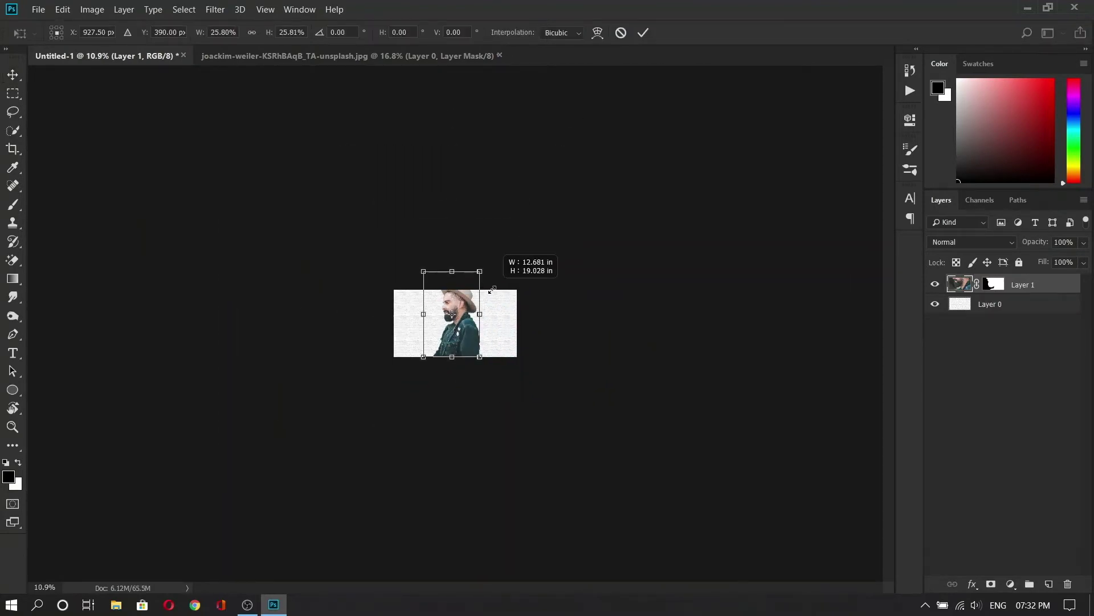
drag(561, 147, 470, 286)
key(ctrl+0)
scroll(489, 299, up, 3)
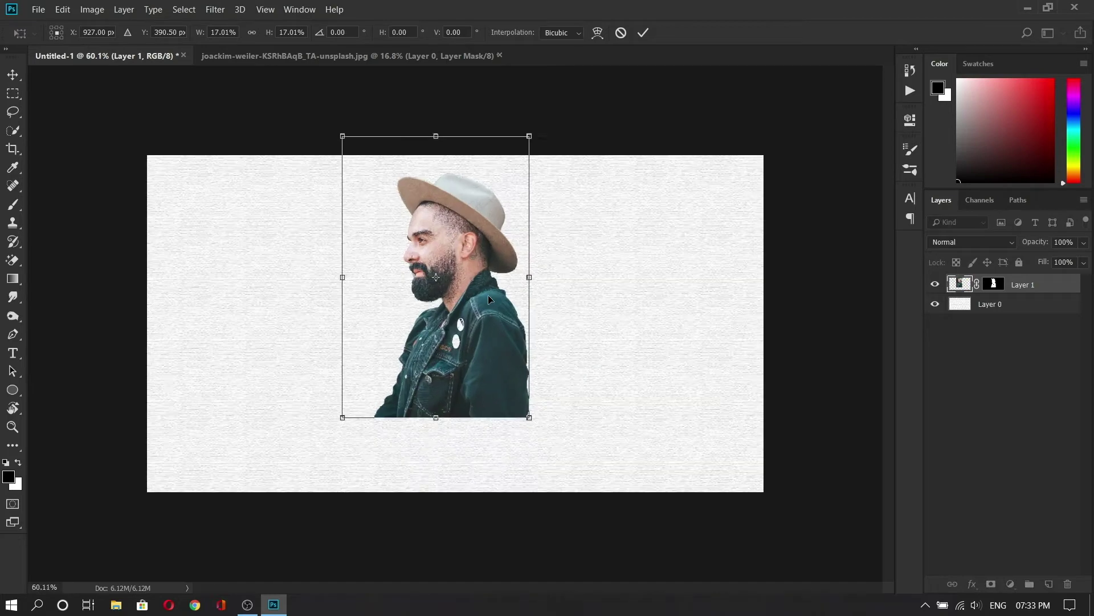
drag(444, 225, 457, 256)
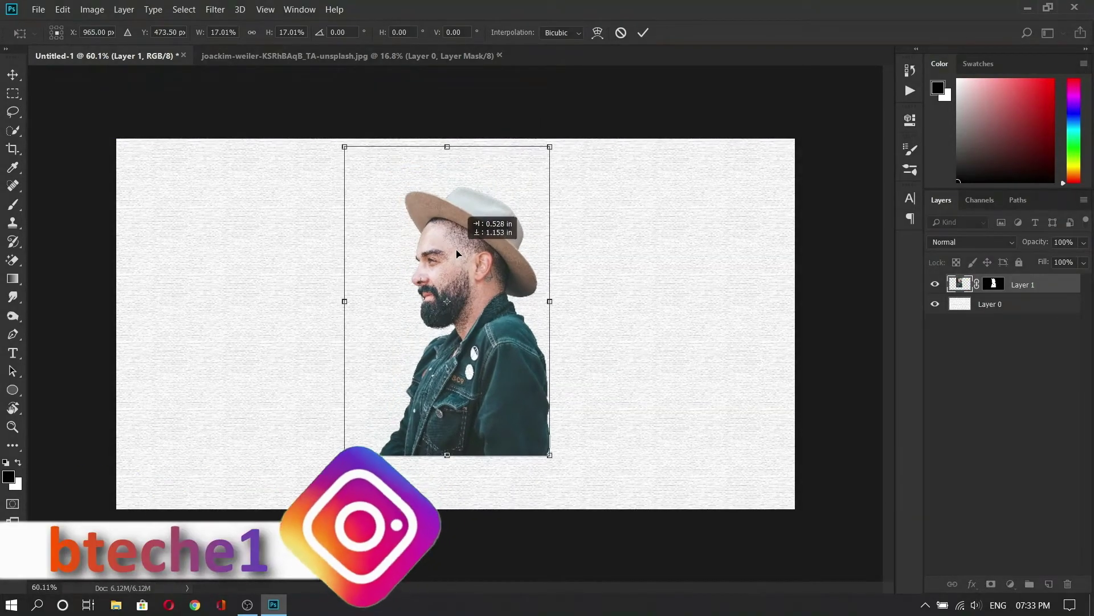
key(Return)
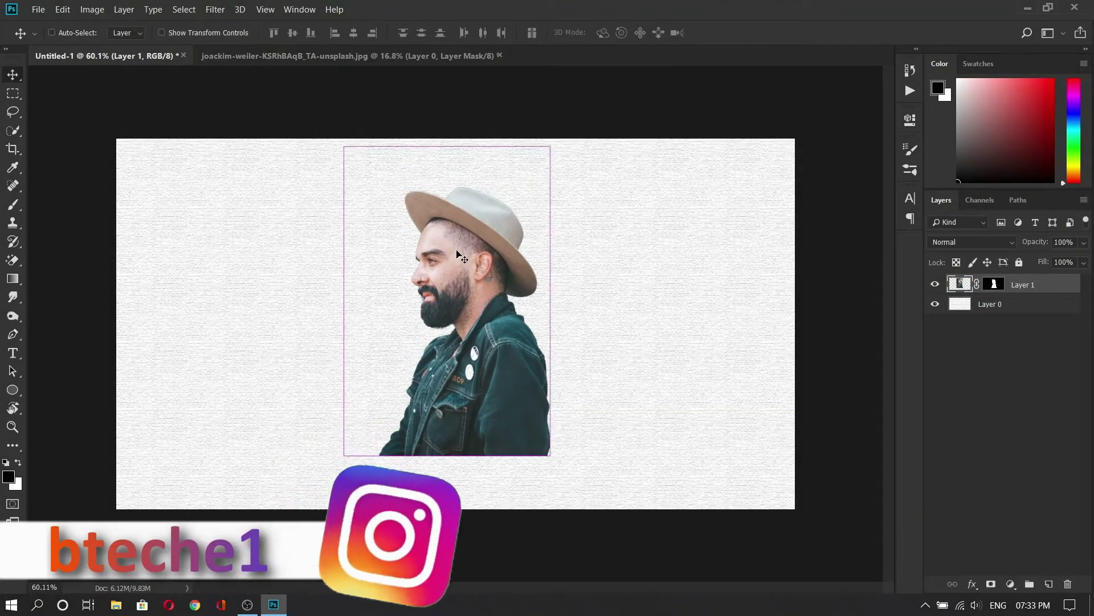
key(ctrl+j)
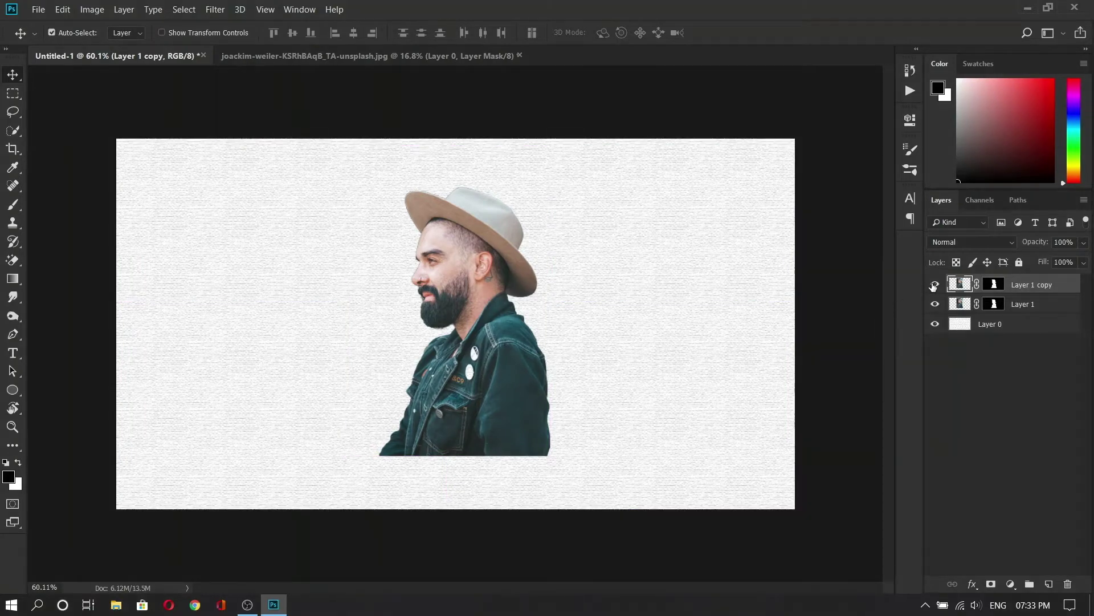
click(935, 286)
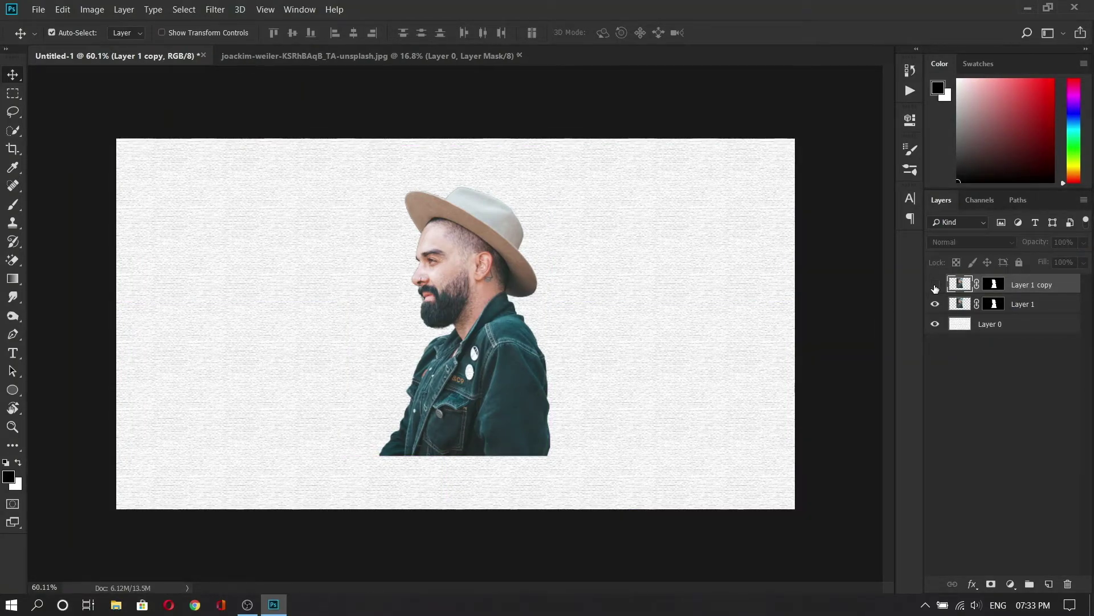
Step: Open the orange paint drip image from Downloads and drag it into Untitled-1
key(ctrl+o)
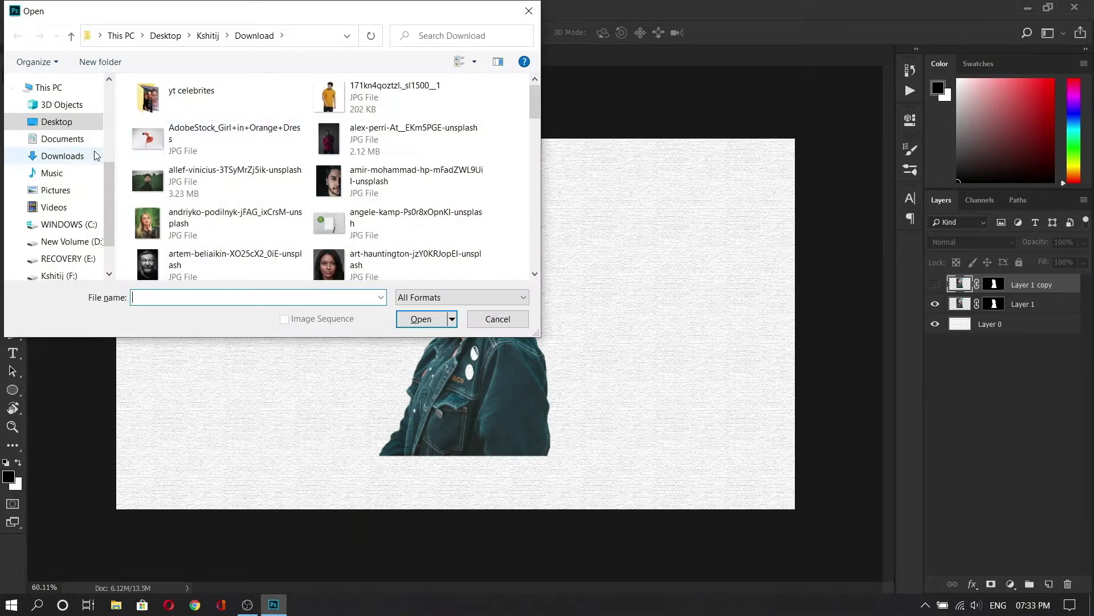
click(63, 156)
double_click(154, 127)
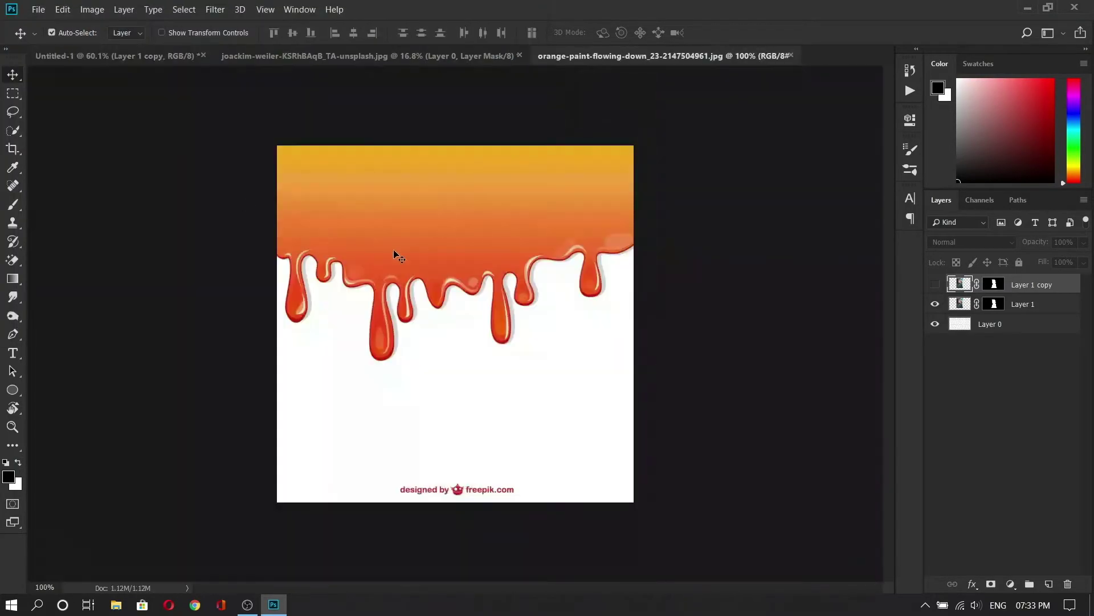
drag(356, 205, 361, 285)
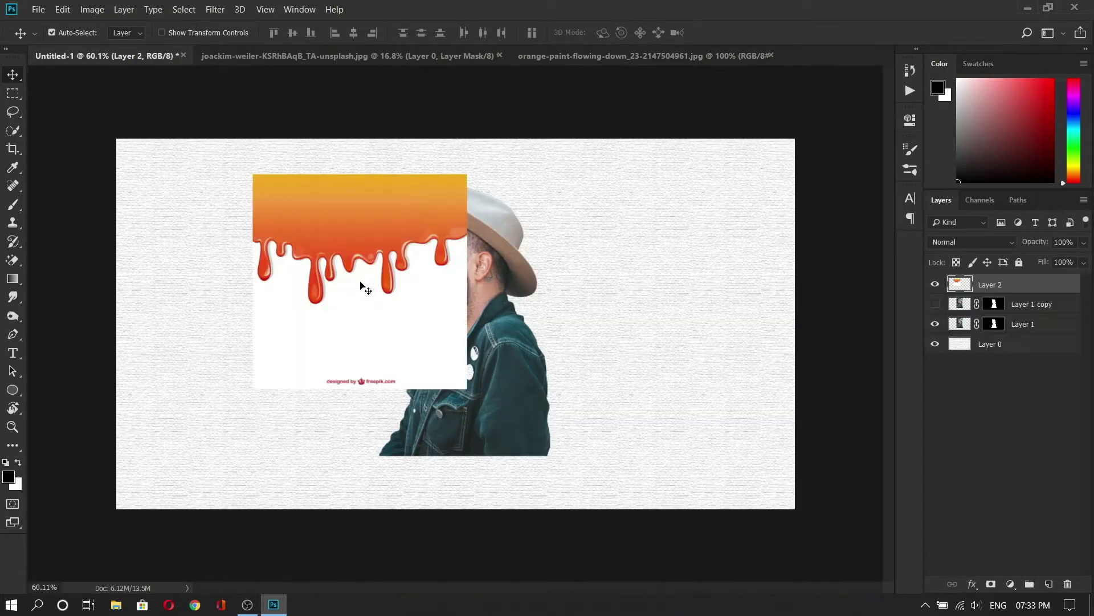
Step: Erase the white area below the orange drips with the Magic Eraser Tool
key(ctrl+plus)
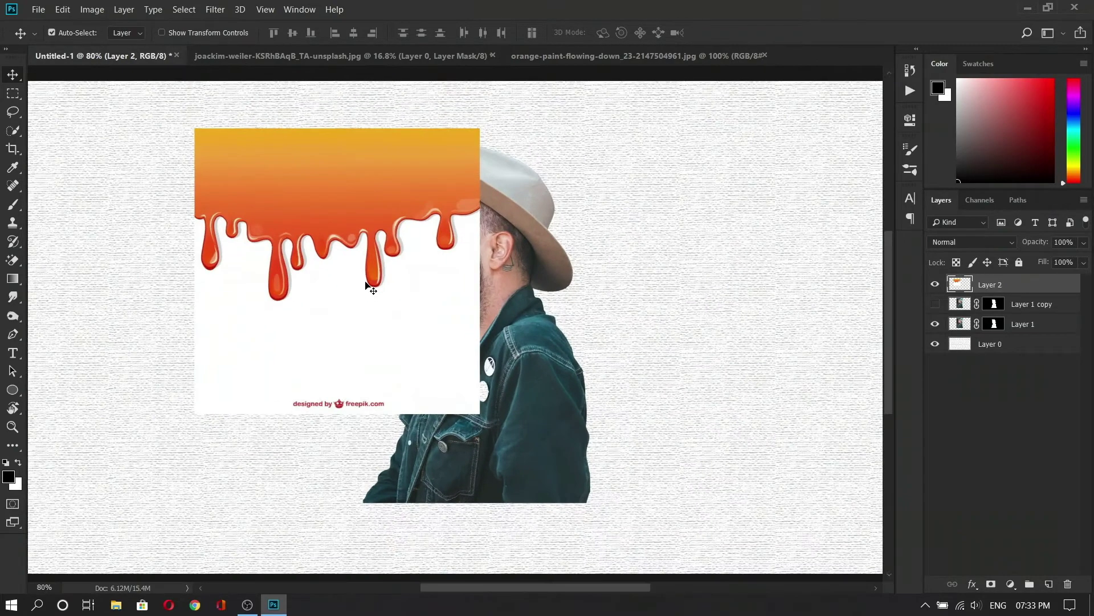
right_click(12, 259)
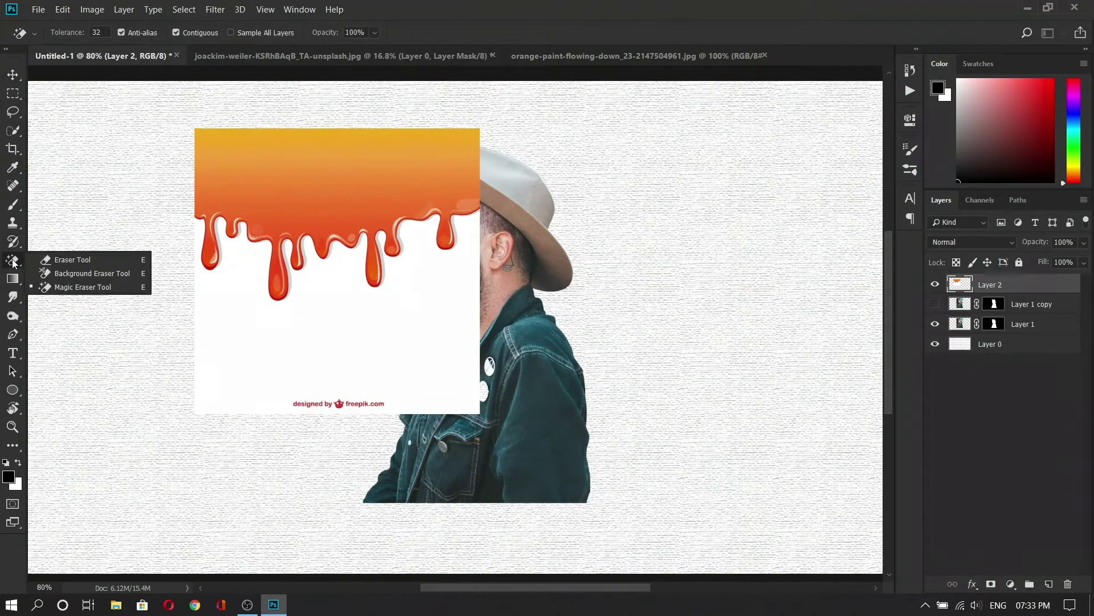
click(81, 290)
click(255, 324)
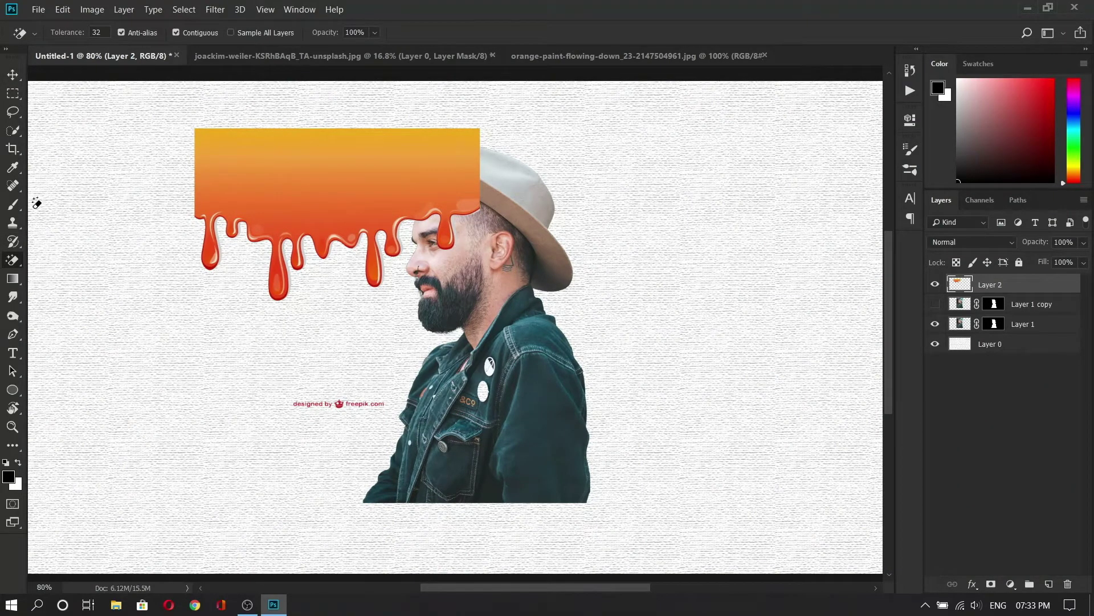
right_click(13, 94)
click(53, 97)
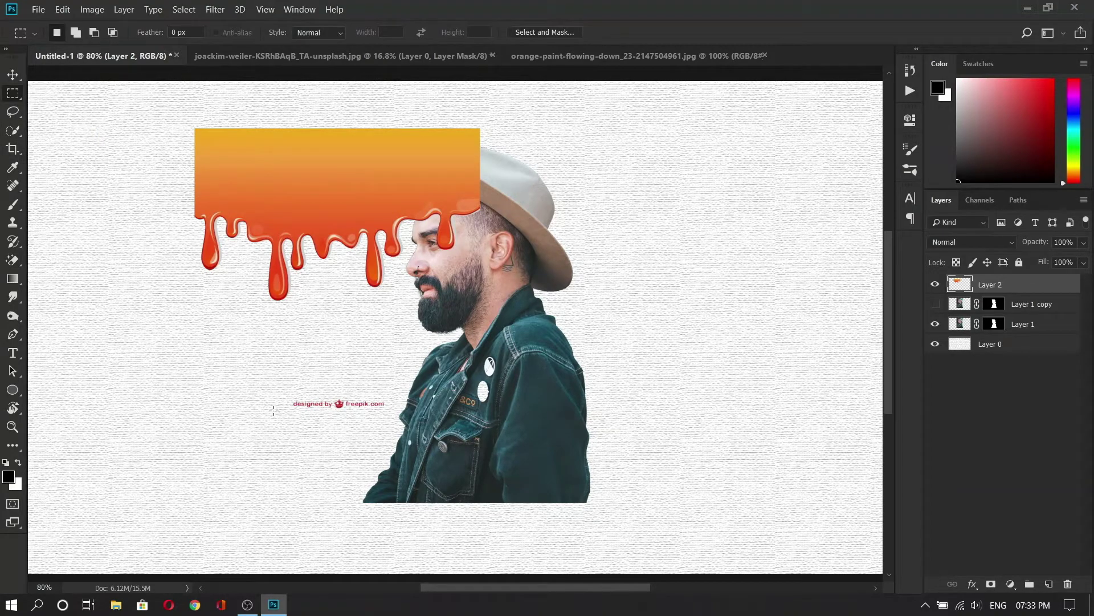
Step: Delete the freepik.com watermark and move the orange drips down over the man's jacket
drag(265, 383, 388, 414)
key(Delete)
click(14, 76)
drag(374, 202, 515, 463)
Step: Scale the drip layer to about 64% over the jacket bottom and place it below Layer 1
key(ctrl+t)
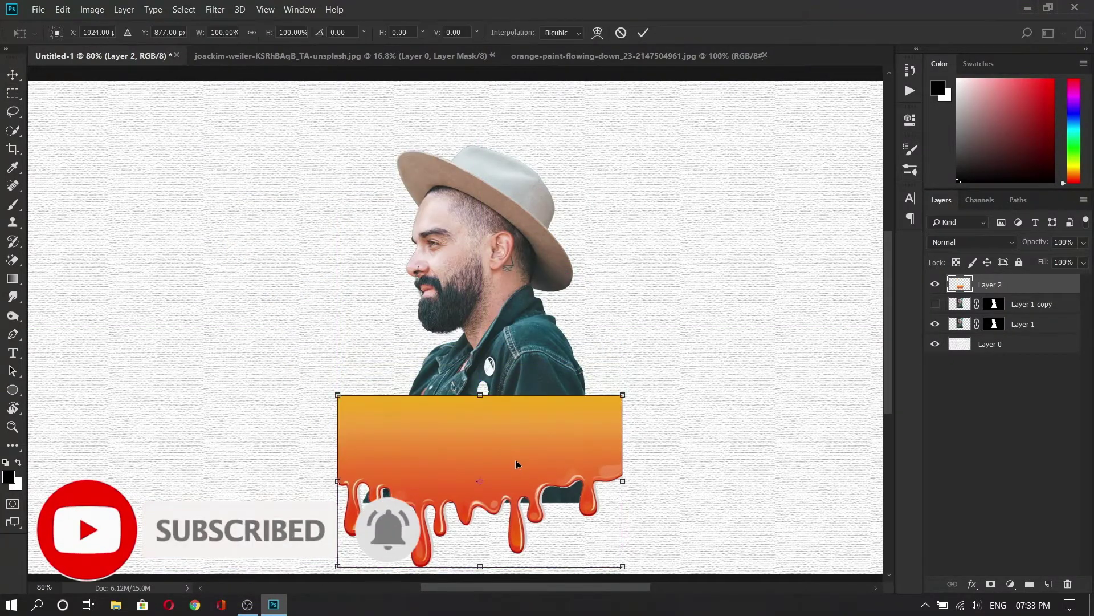
drag(622, 395, 588, 415)
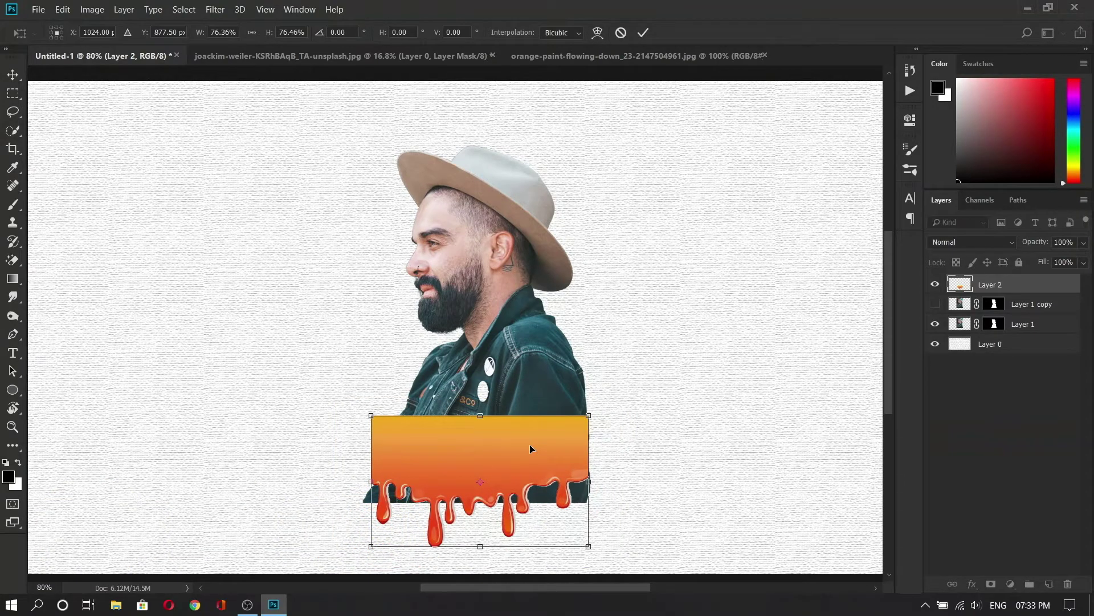
drag(530, 448, 537, 410)
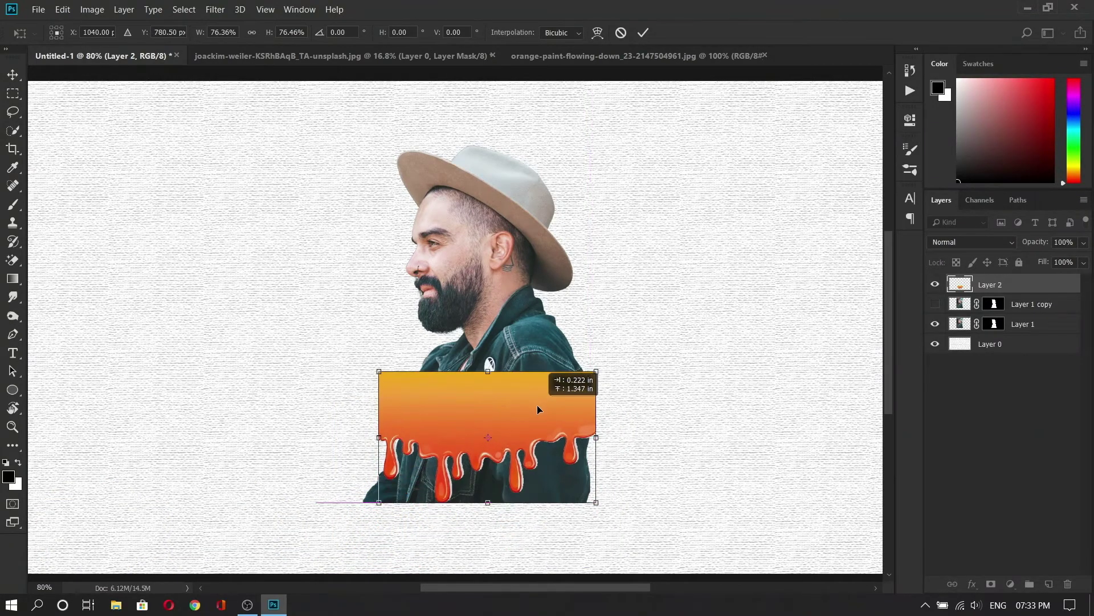
drag(596, 371, 591, 376)
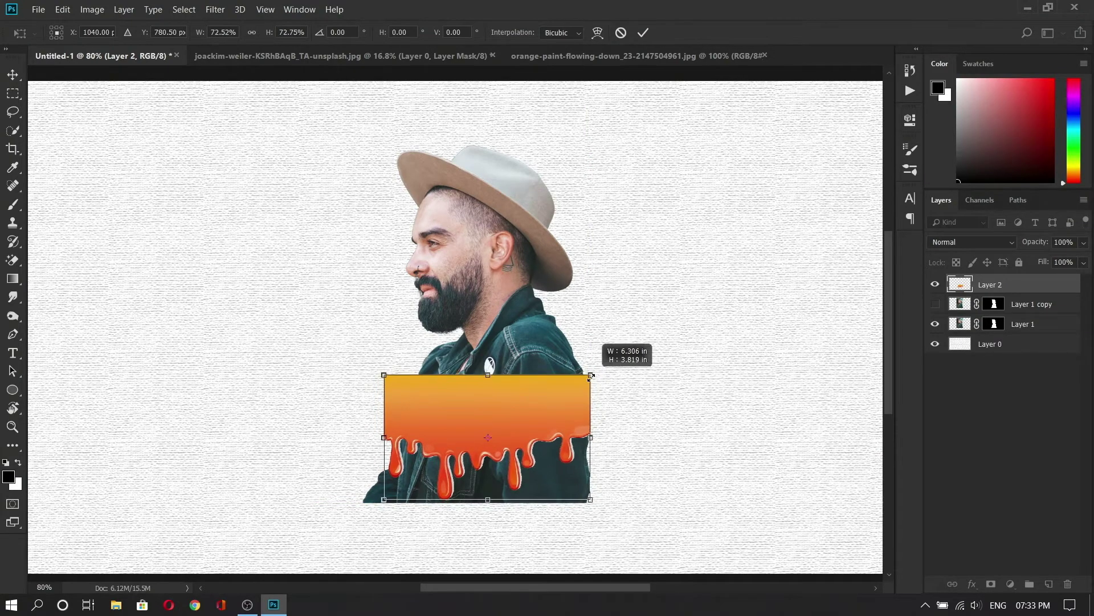
drag(508, 407, 507, 412)
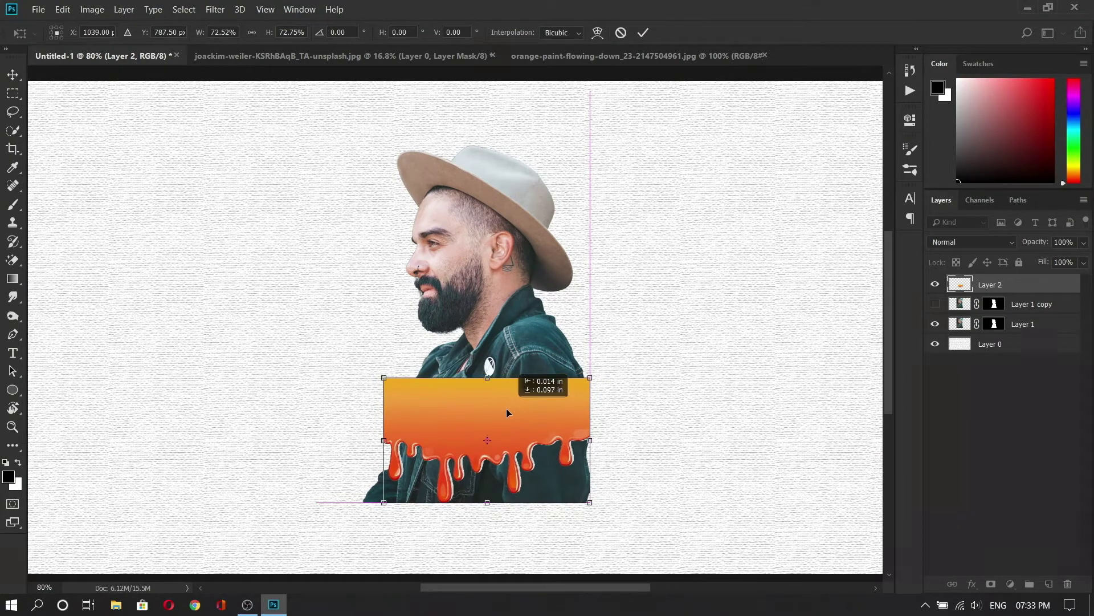
mouse_move(590, 378)
mouse_down()
mouse_move(538, 412)
mouse_move(558, 418)
mouse_up()
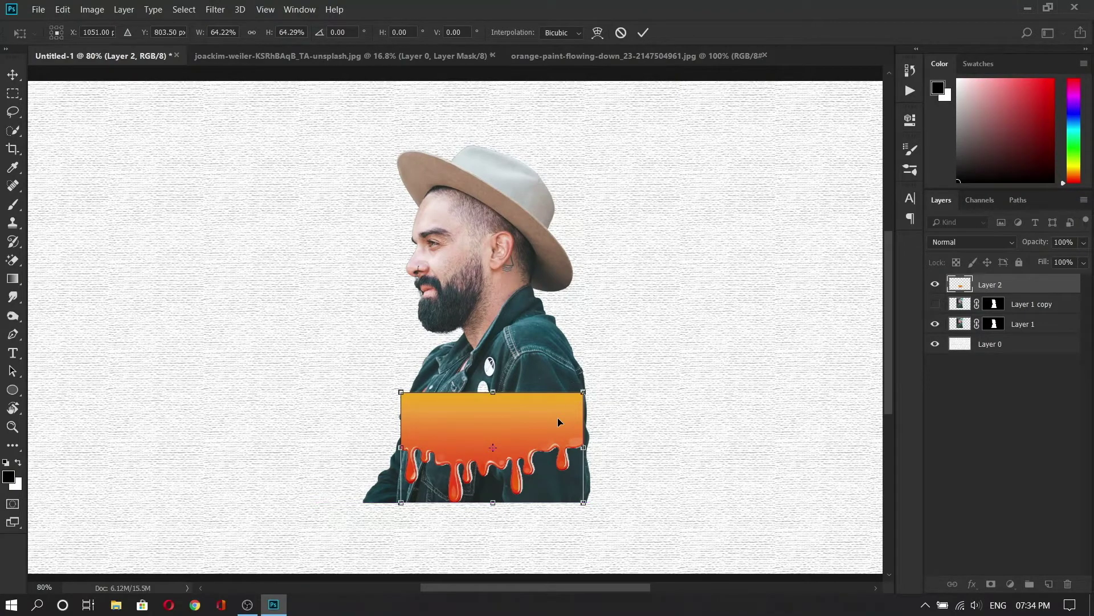
key(Return)
drag(1003, 285, 1006, 328)
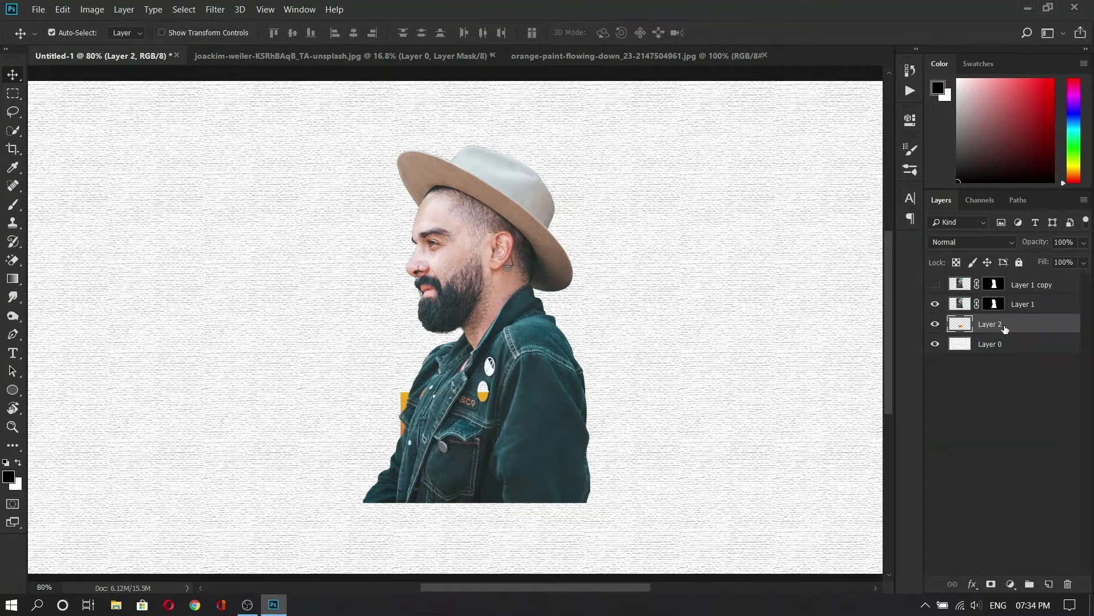
Step: Make Layer 1 a clipping mask over the orange drip layer
click(1018, 308)
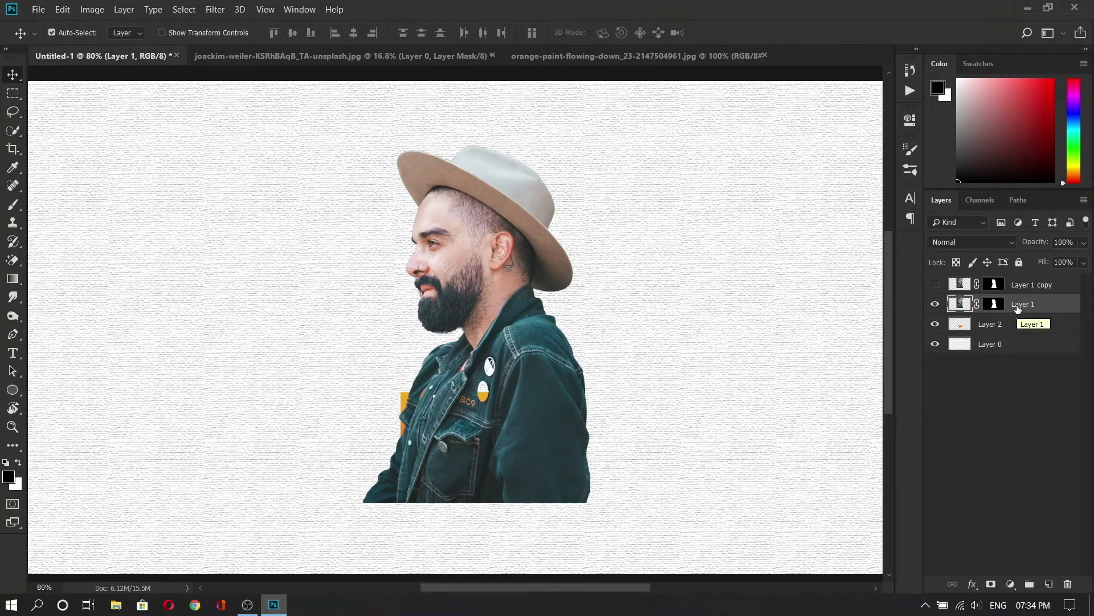
right_click(1019, 306)
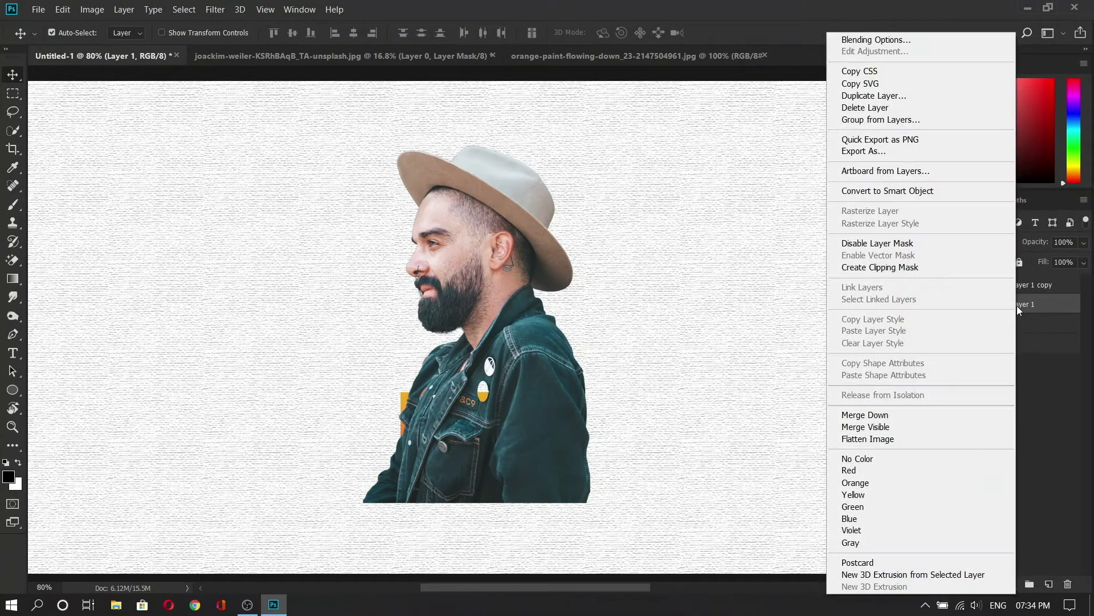
click(894, 268)
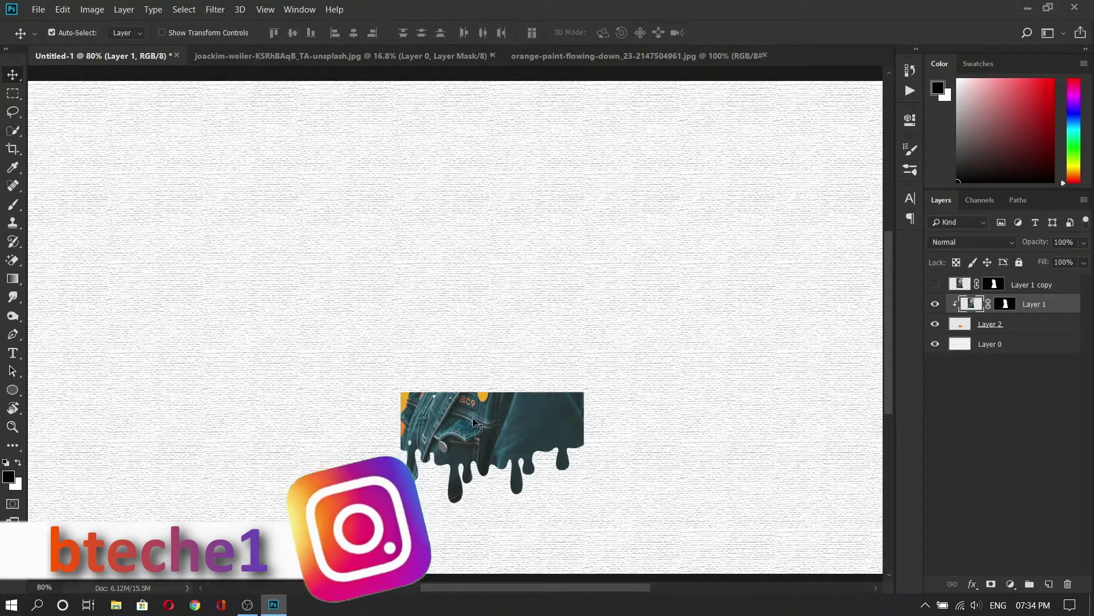
click(502, 414)
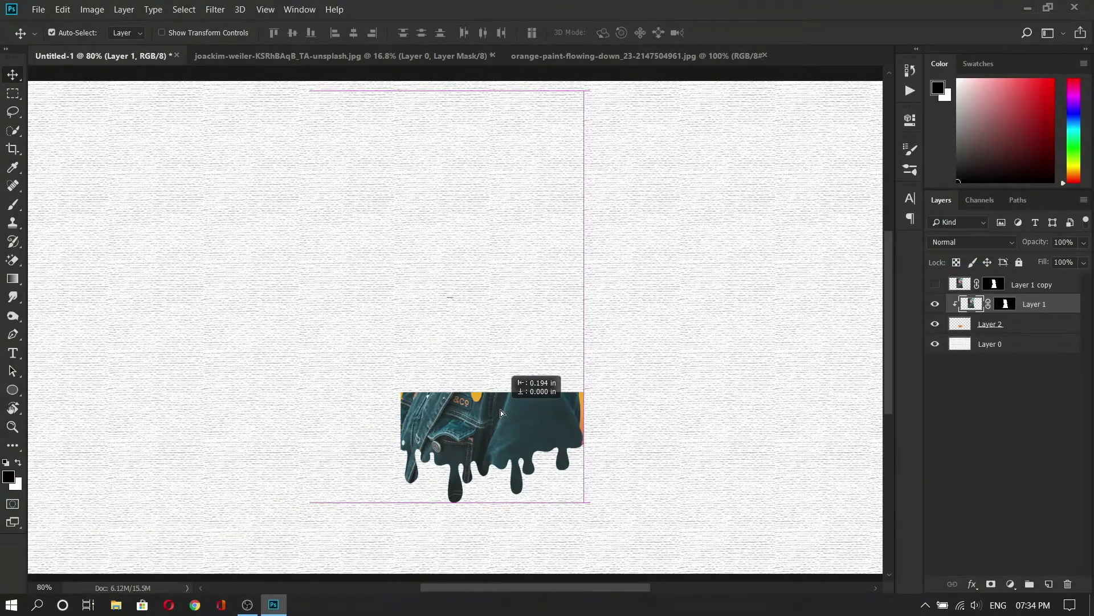
drag(502, 411, 504, 409)
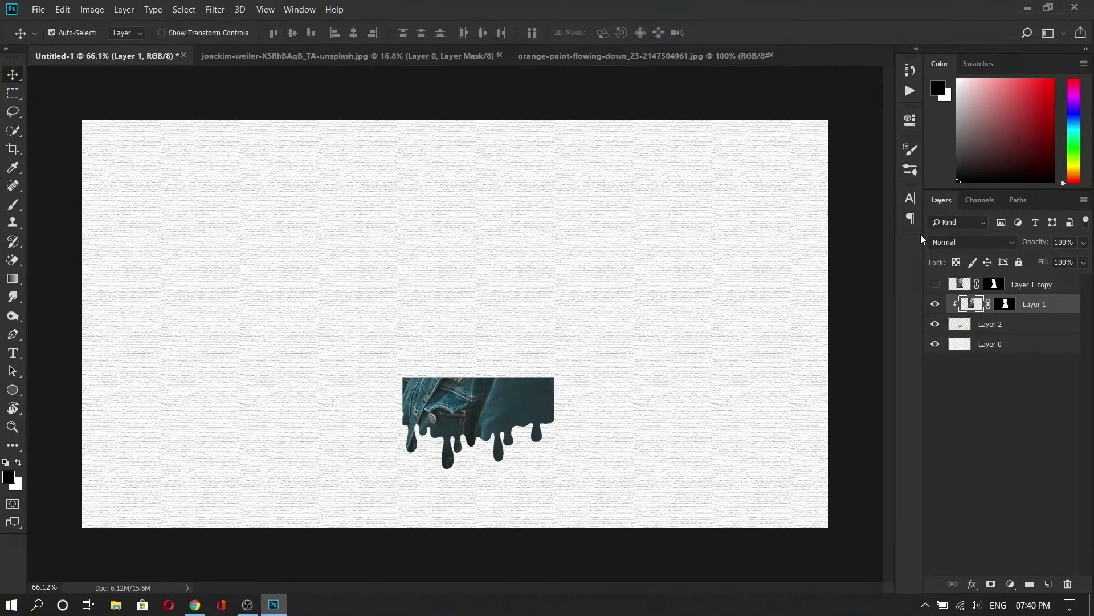
Step: Mask Layer 2 with the man's outline from Layer 1's mask, then show and target Layer 1 copy's mask
ctrl+click(1005, 305)
click(1020, 325)
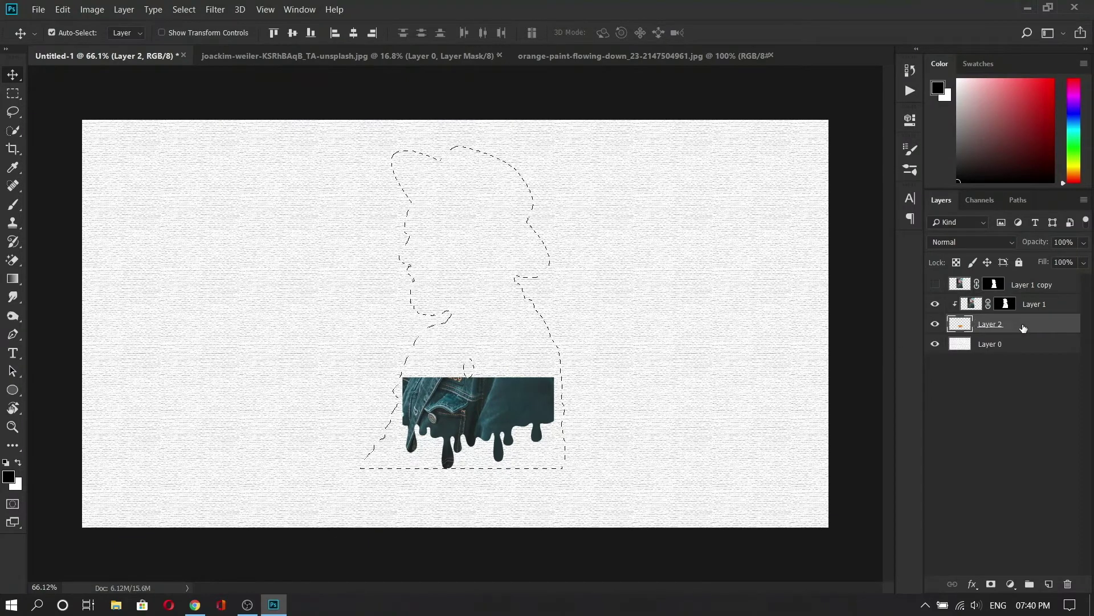
click(992, 581)
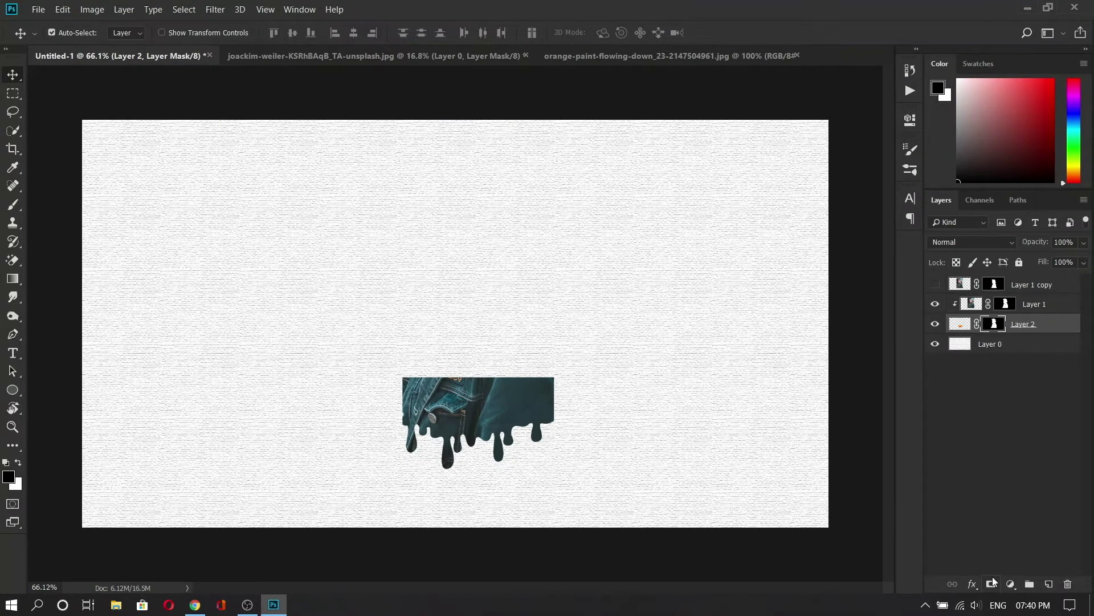
click(935, 285)
click(957, 285)
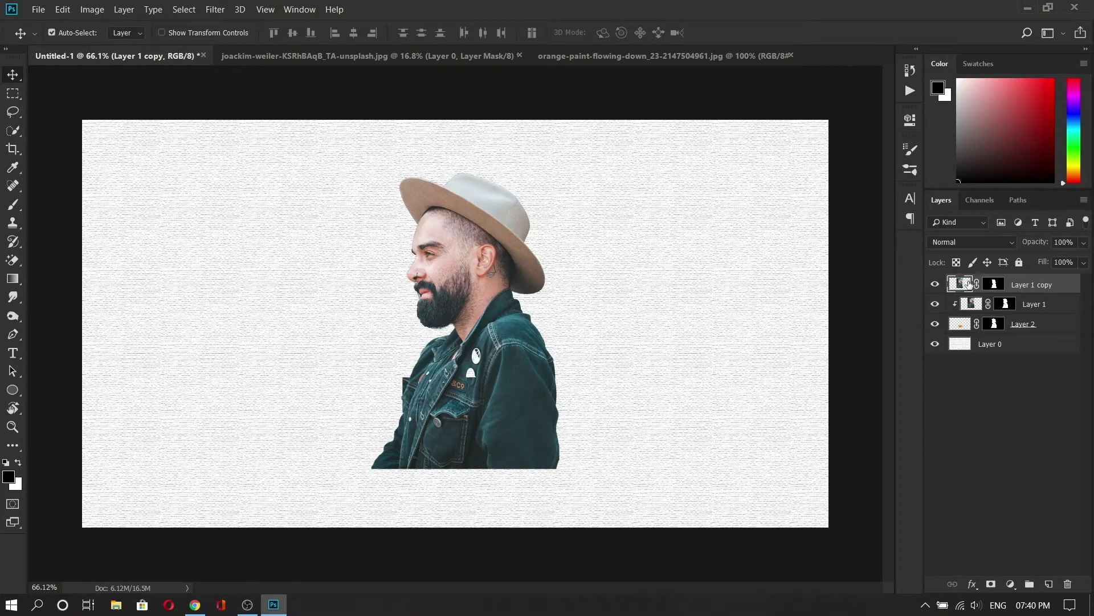
click(994, 284)
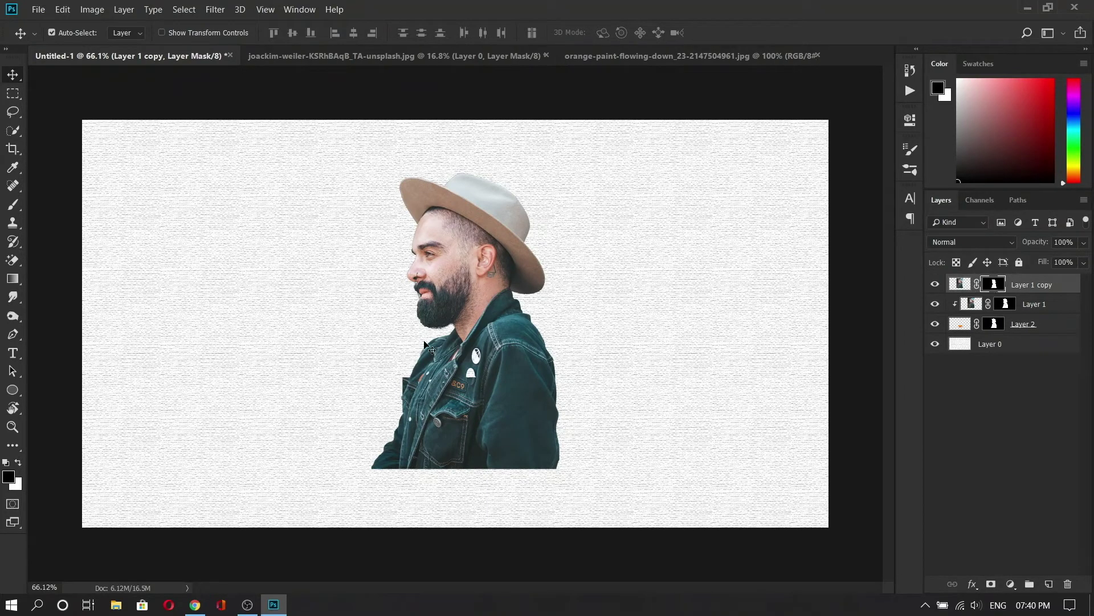
Step: Paint black on Layer 1 copy's mask with a General Brushes Hard Round brush to hide the lower jacket
right_click(14, 204)
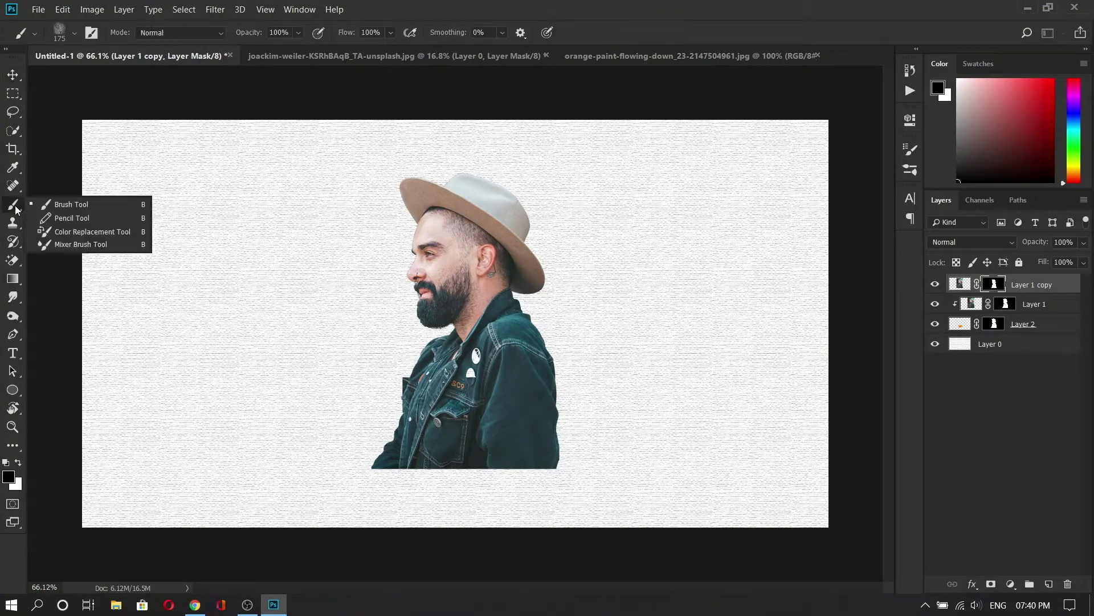
click(63, 204)
click(74, 33)
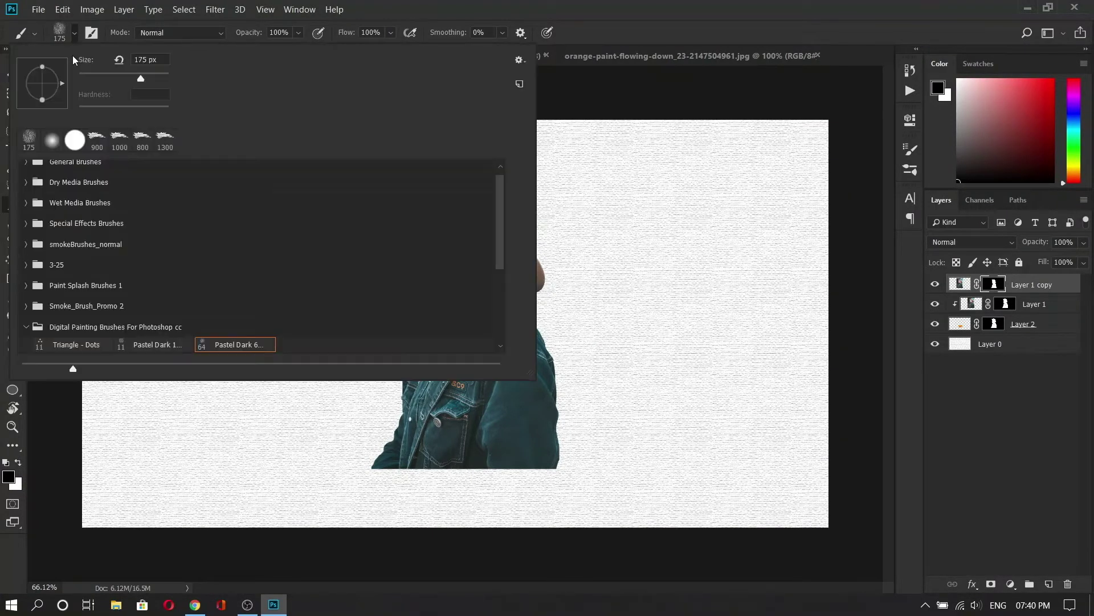
scroll(64, 185, up, 1)
click(23, 175)
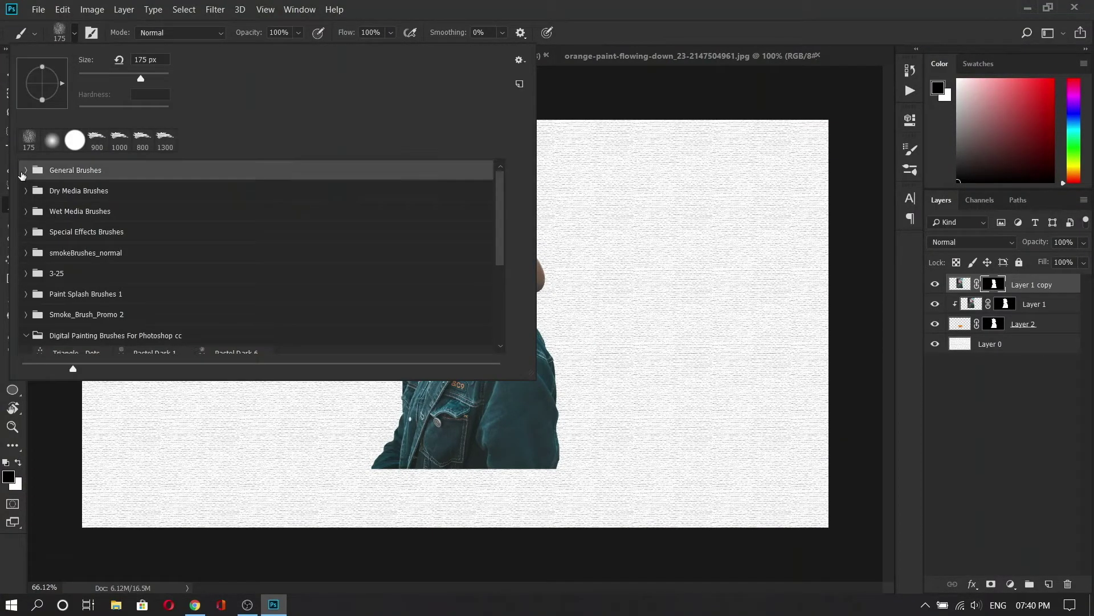
click(25, 170)
click(133, 188)
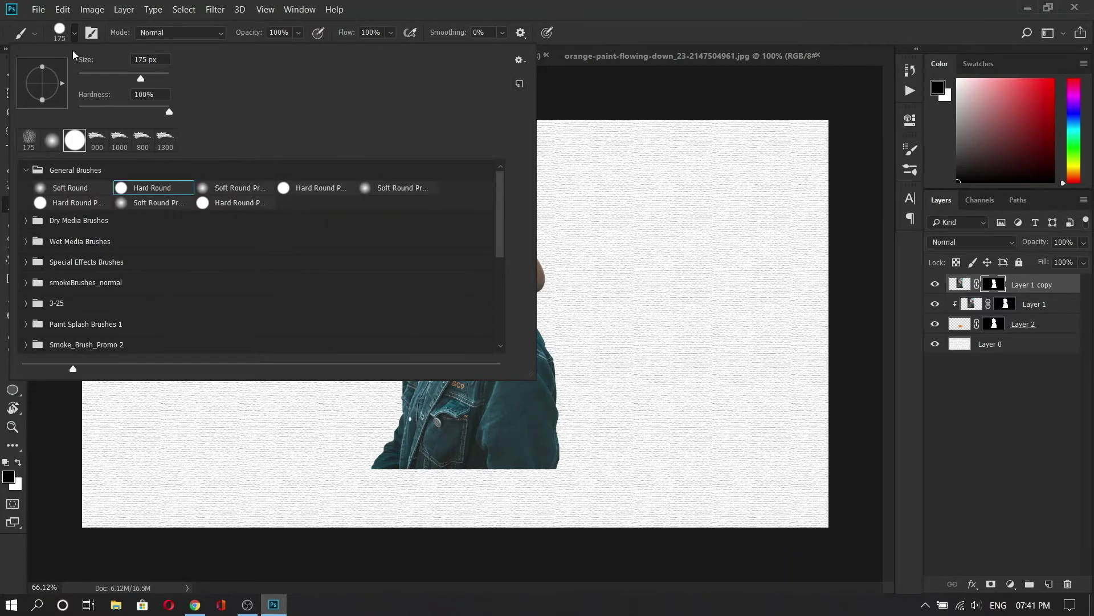
click(76, 34)
mouse_move(281, 299)
mouse_down()
mouse_move(379, 428)
mouse_move(582, 443)
mouse_move(475, 462)
mouse_up()
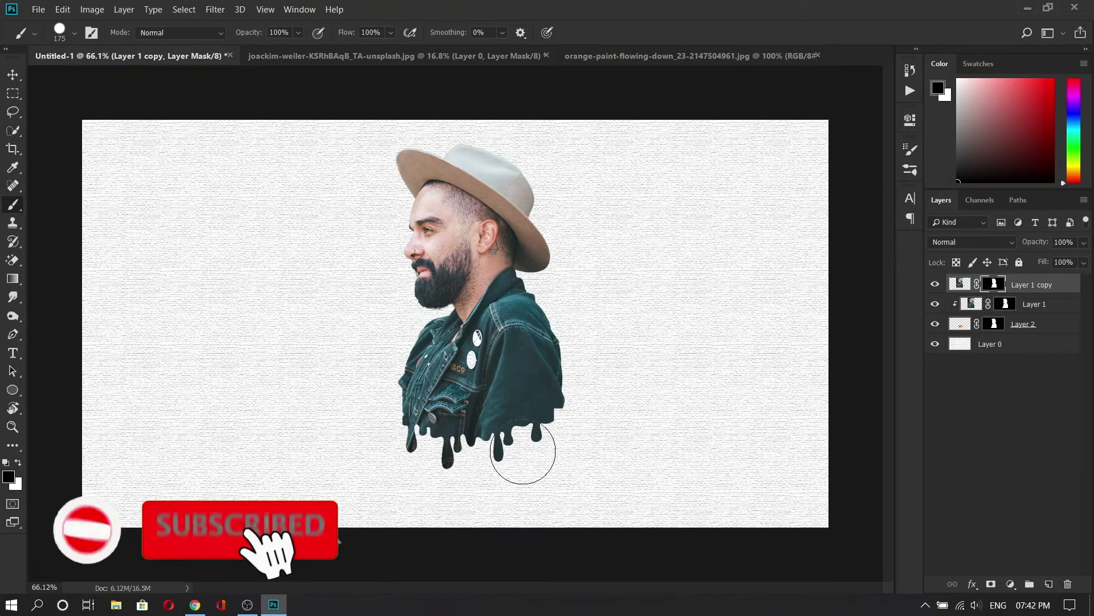
shift+click(1023, 323)
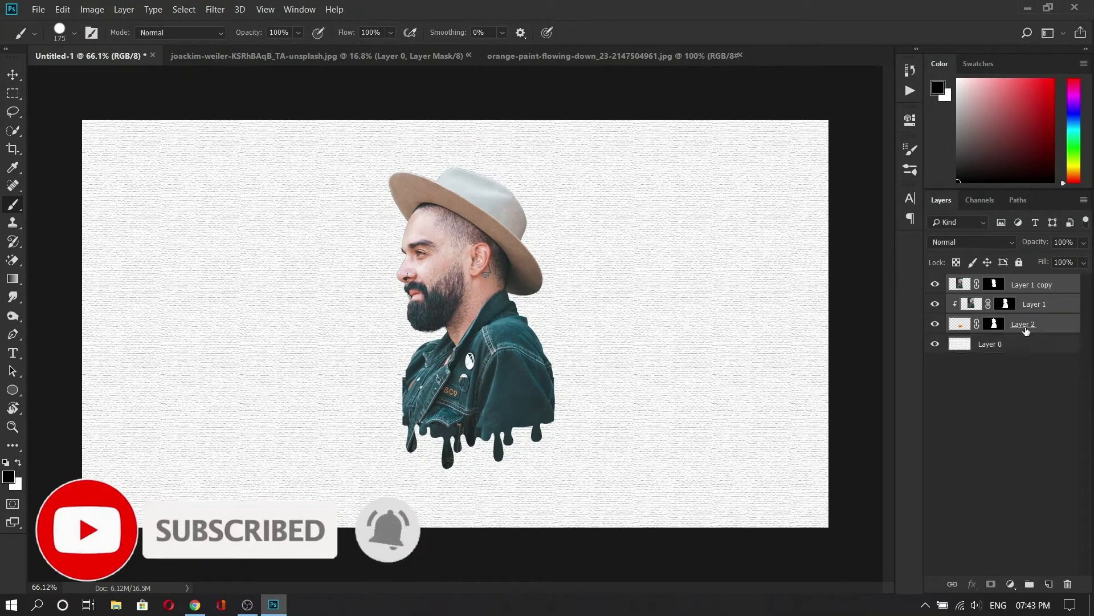
Step: Group the man's three layers into Group 1 and scale it up to about 104%
key(ctrl+g)
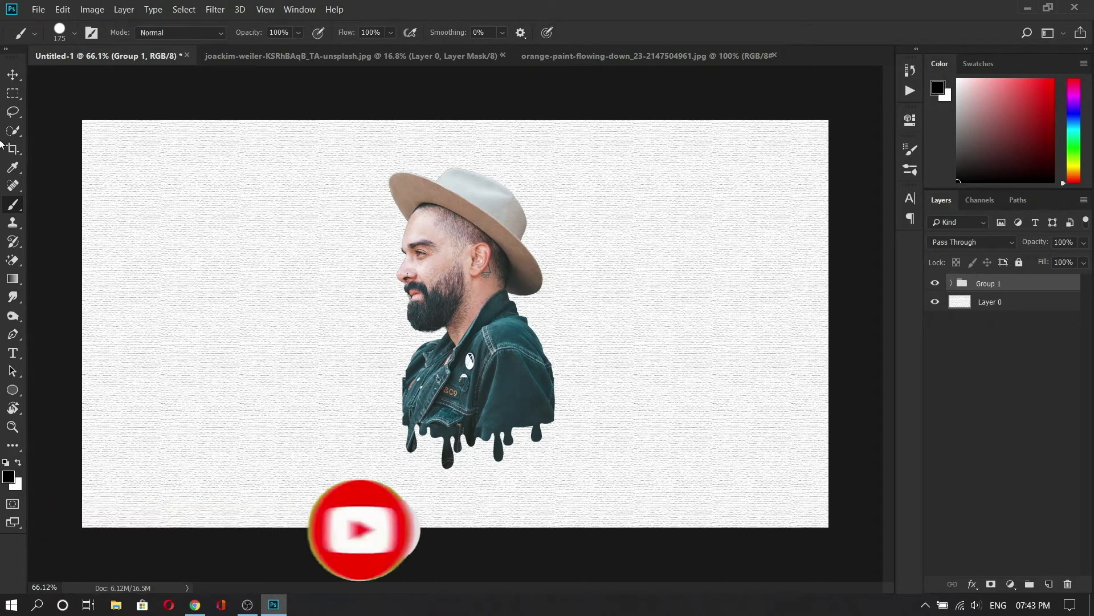
click(12, 78)
key(ctrl+t)
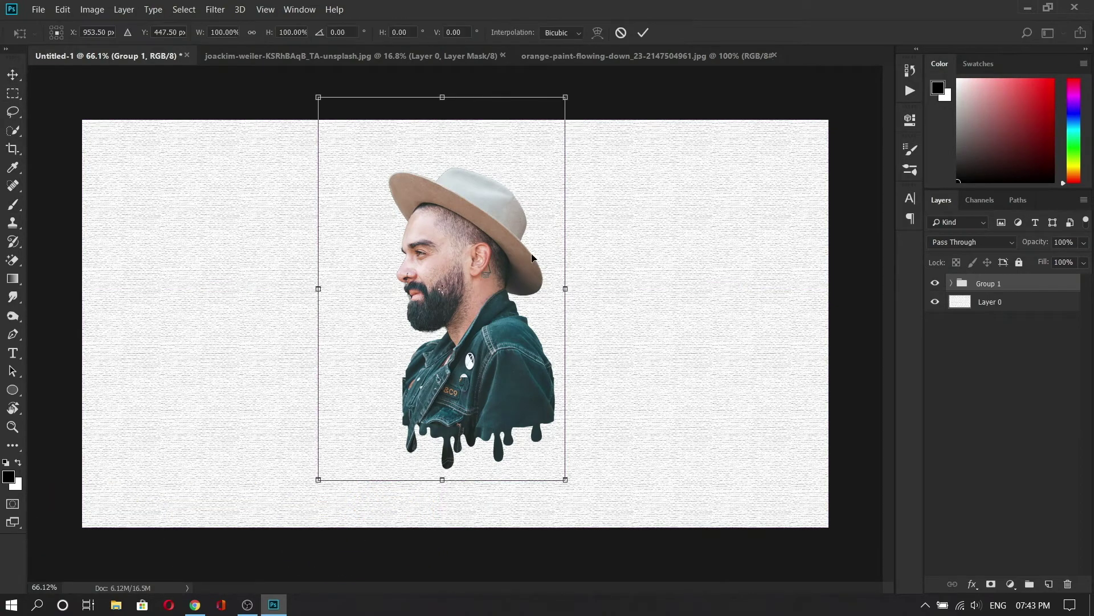
drag(566, 96, 608, 112)
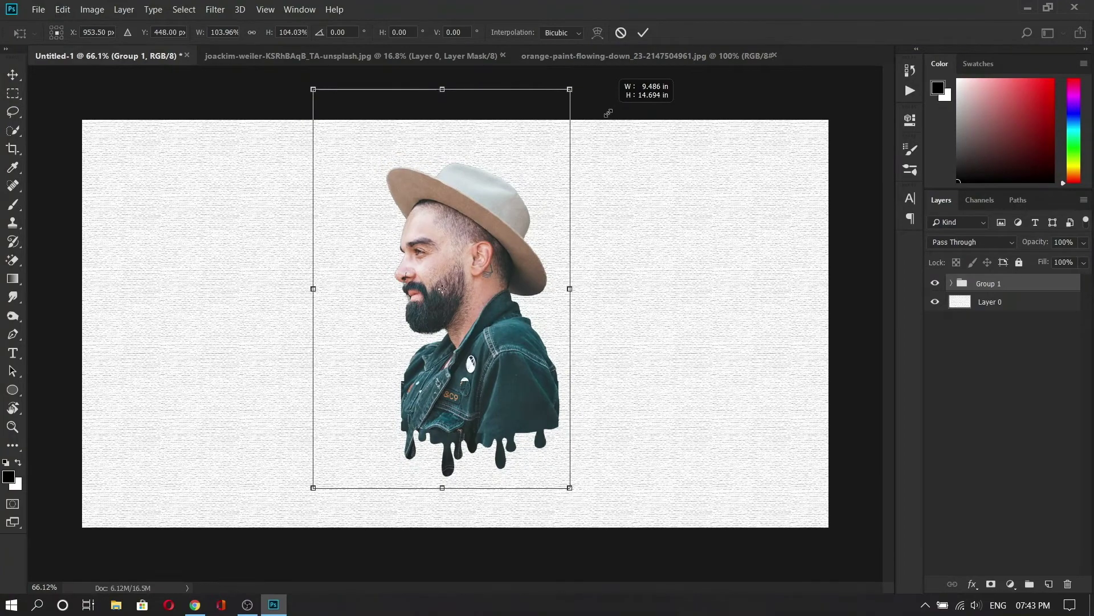
drag(495, 368, 495, 368)
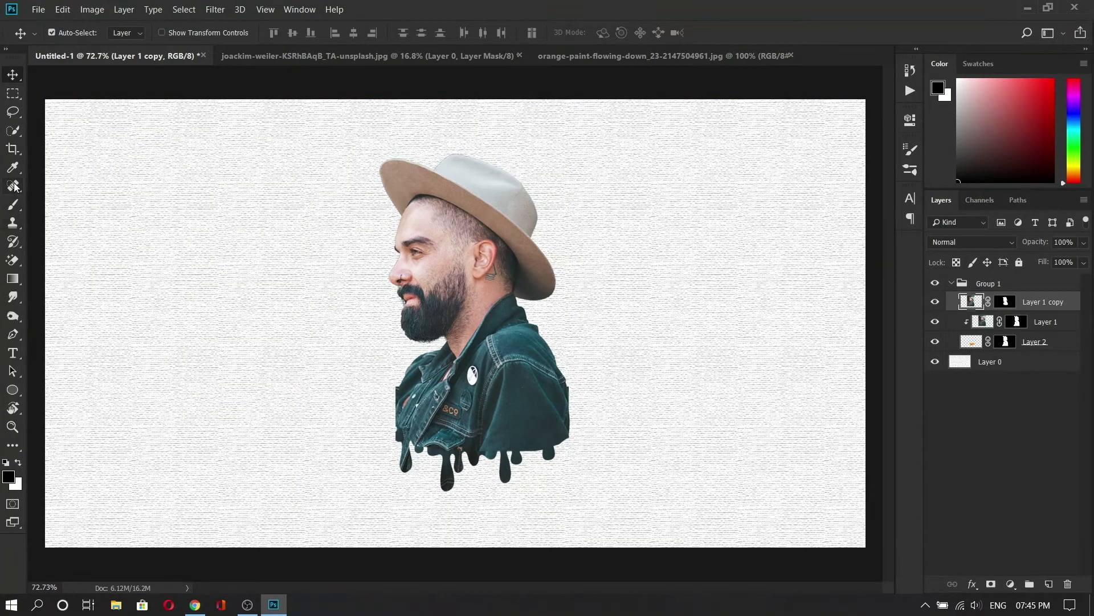
Step: Refine the jacket's edge above the drips by brushing on Layer 1 copy's mask
click(13, 204)
click(1005, 301)
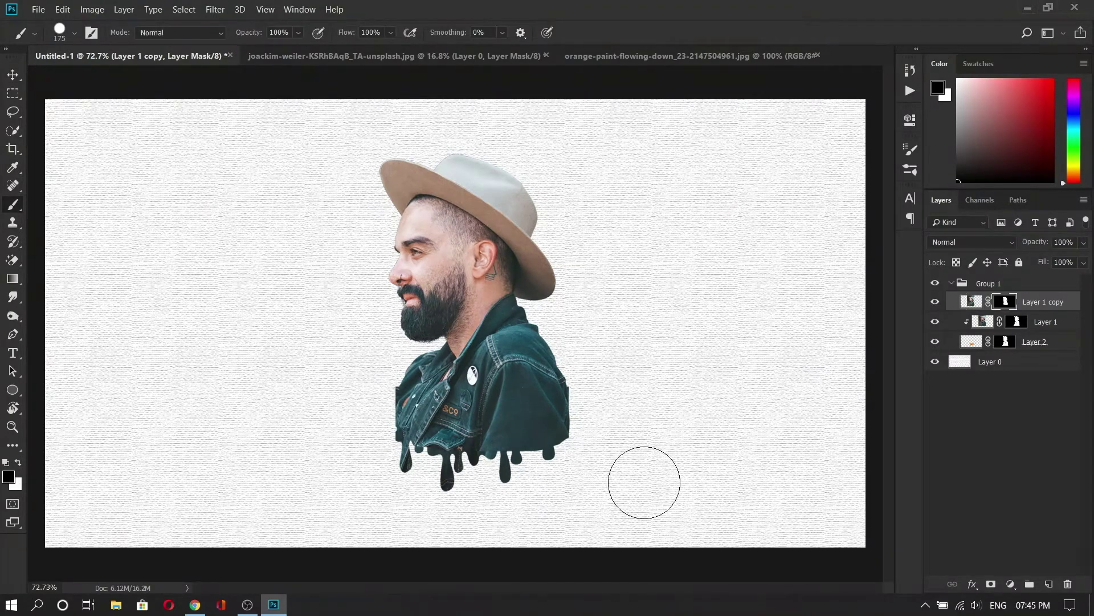
drag(391, 459, 533, 472)
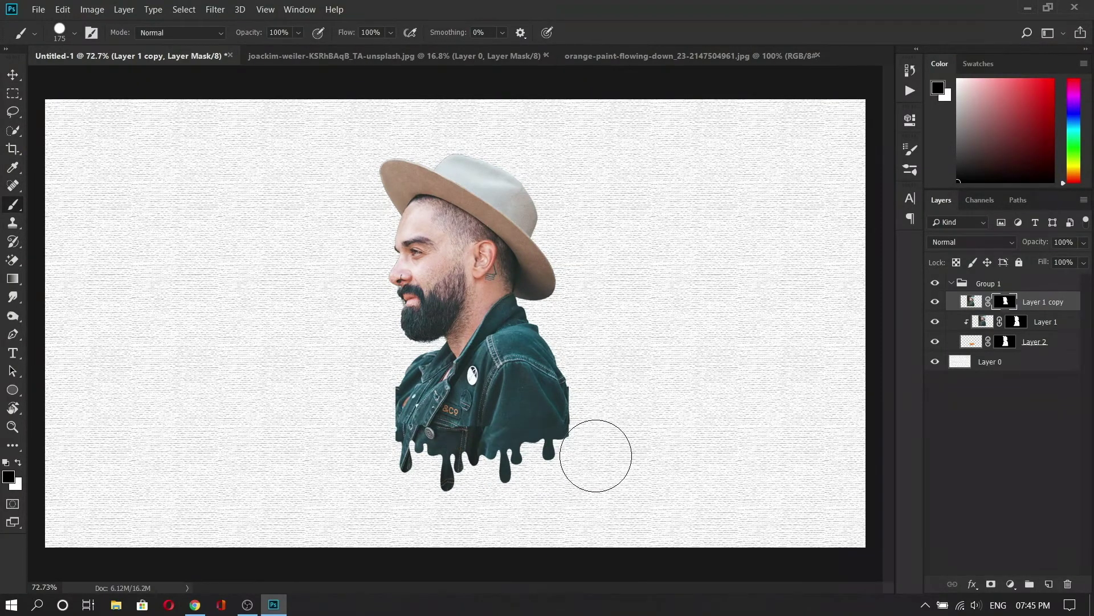
Step: Open 11050.jpg from the watercolour-splatter-background folder
key(ctrl+o)
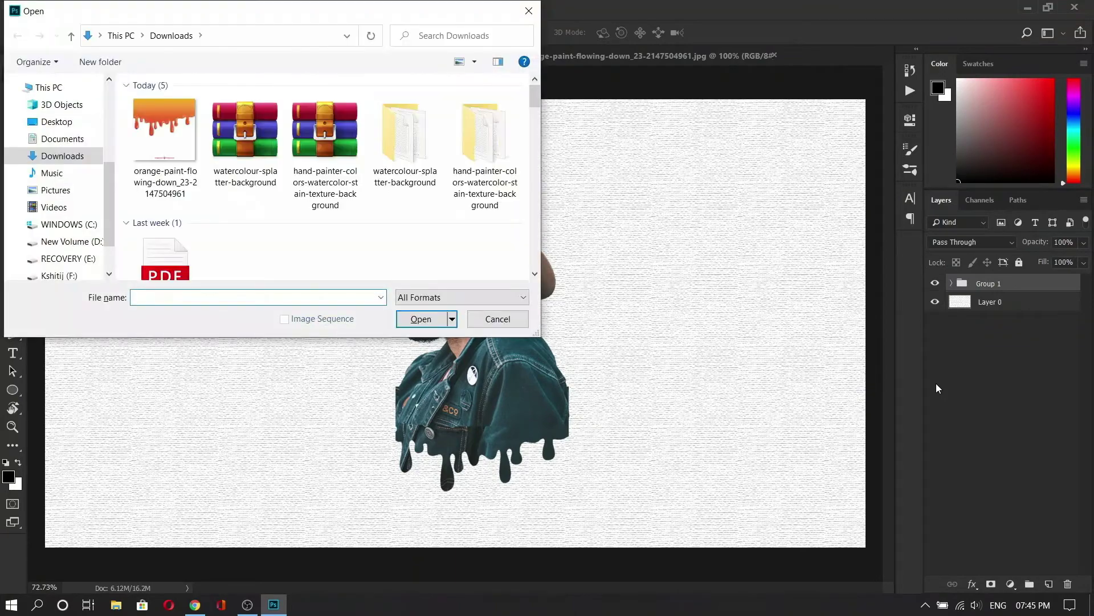
double_click(424, 141)
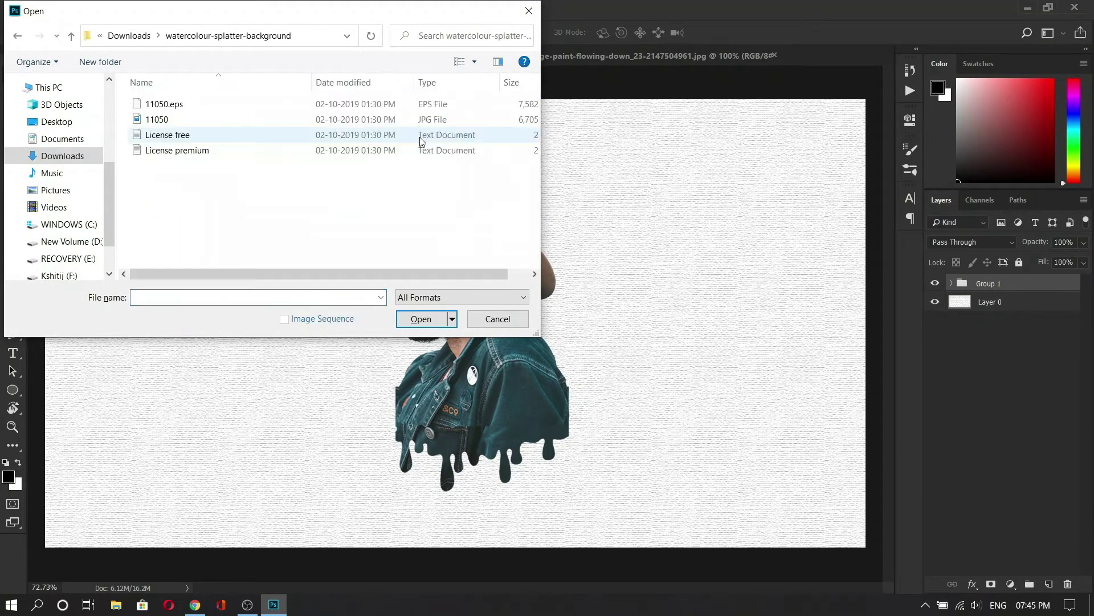
double_click(199, 121)
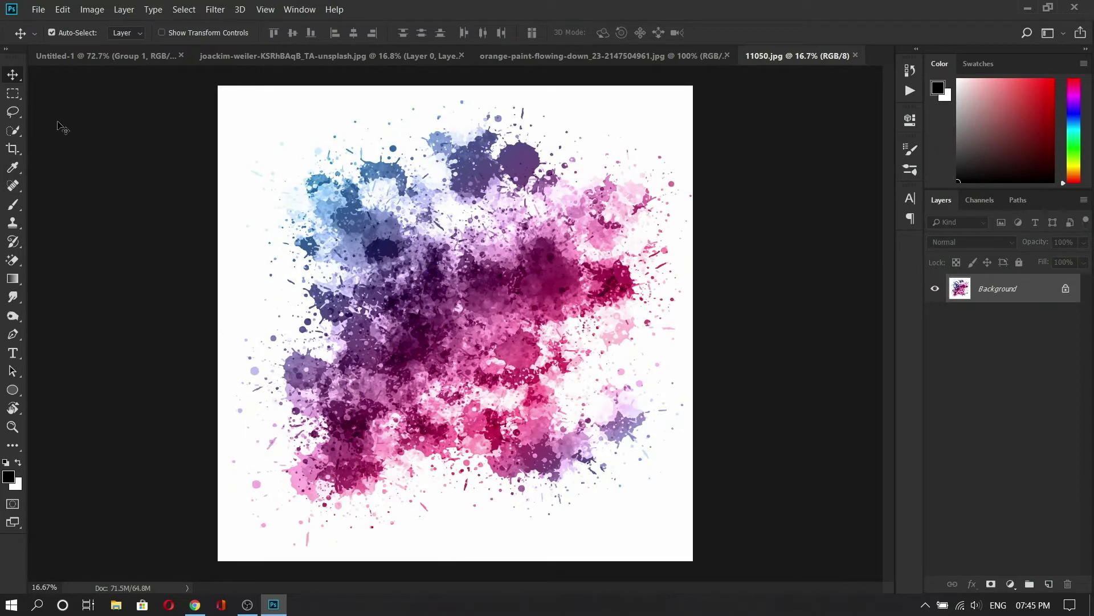
Step: Open the purple splash 23842.jpg from the hand-painter folder
key(ctrl+o)
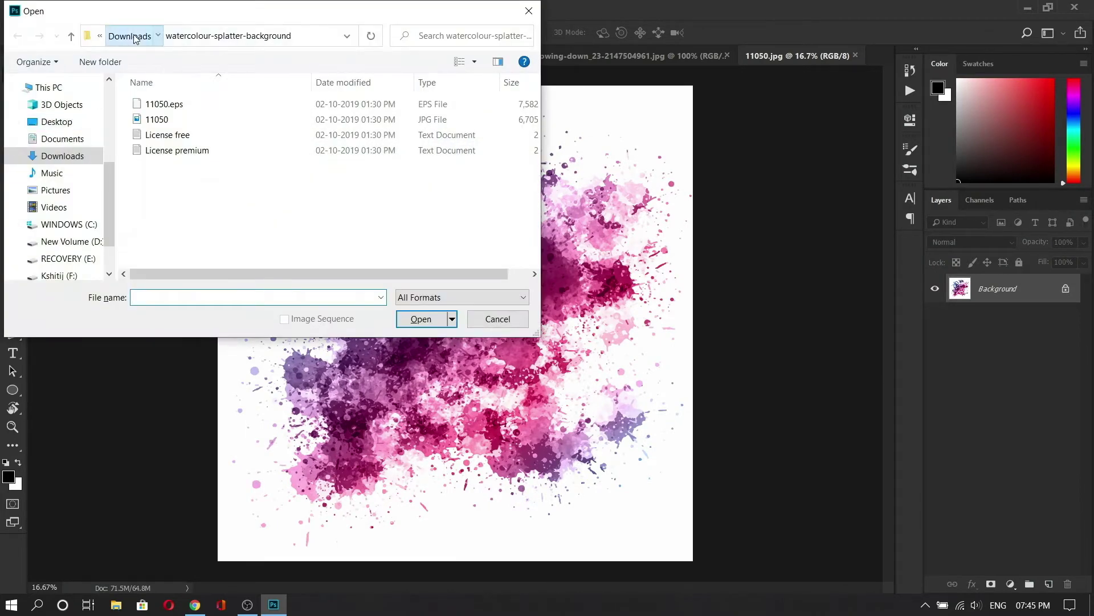
click(134, 35)
double_click(466, 138)
double_click(192, 120)
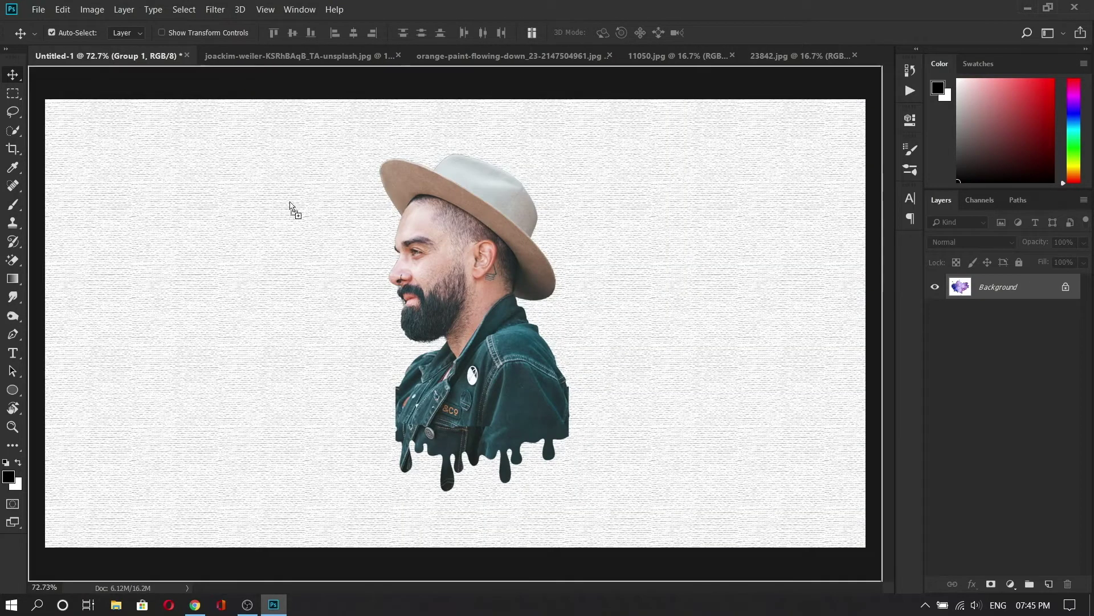
Step: Drag the 23842 splash into Untitled-1 and scale it down to about 19.4%
drag(111, 61, 385, 262)
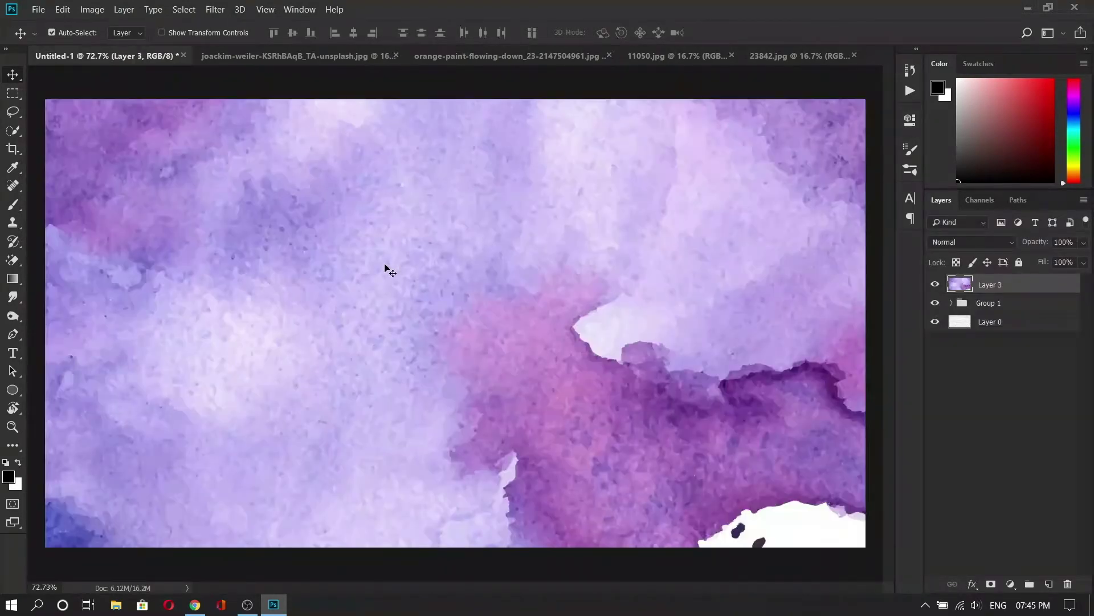
scroll(391, 270, down, 3)
scroll(391, 270, down, 2)
key(ctrl+t)
scroll(522, 281, down, 1)
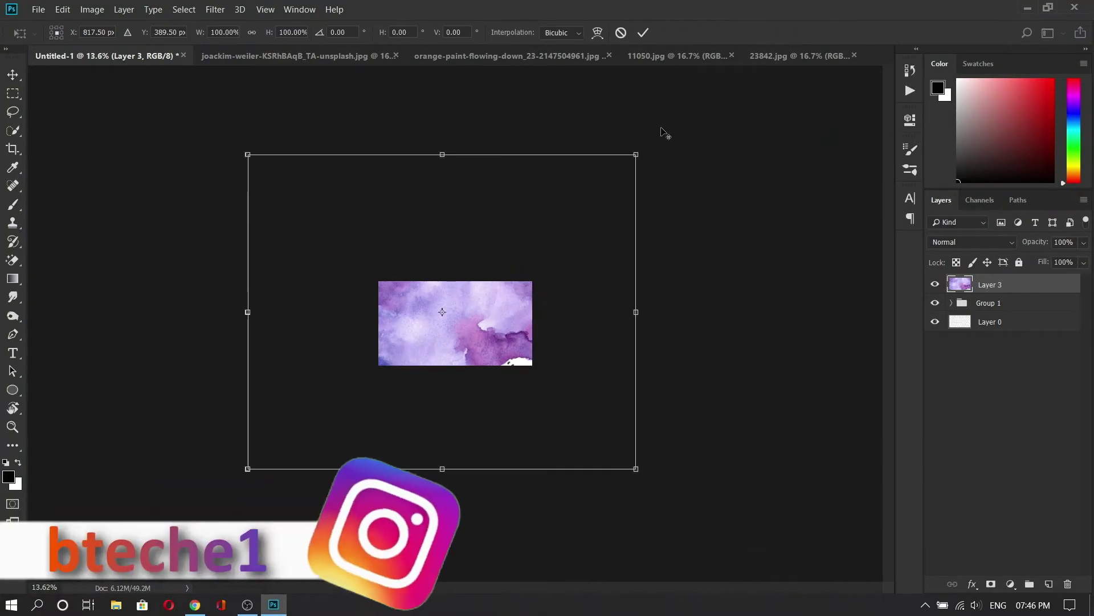
drag(637, 154, 490, 276)
scroll(513, 297, up, 3)
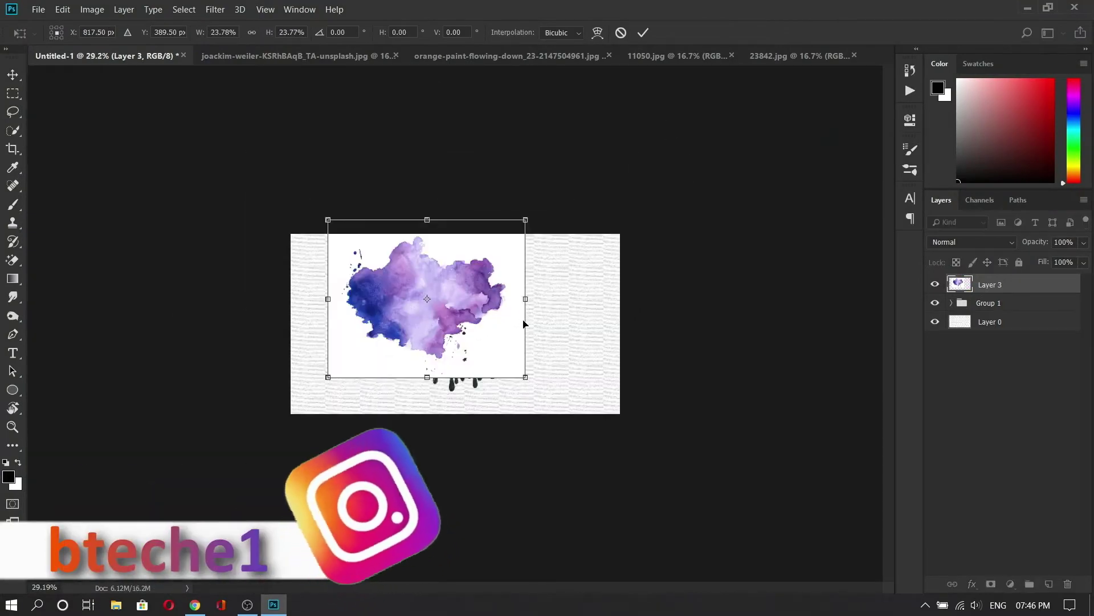
scroll(529, 291, up, 3)
drag(578, 140, 547, 166)
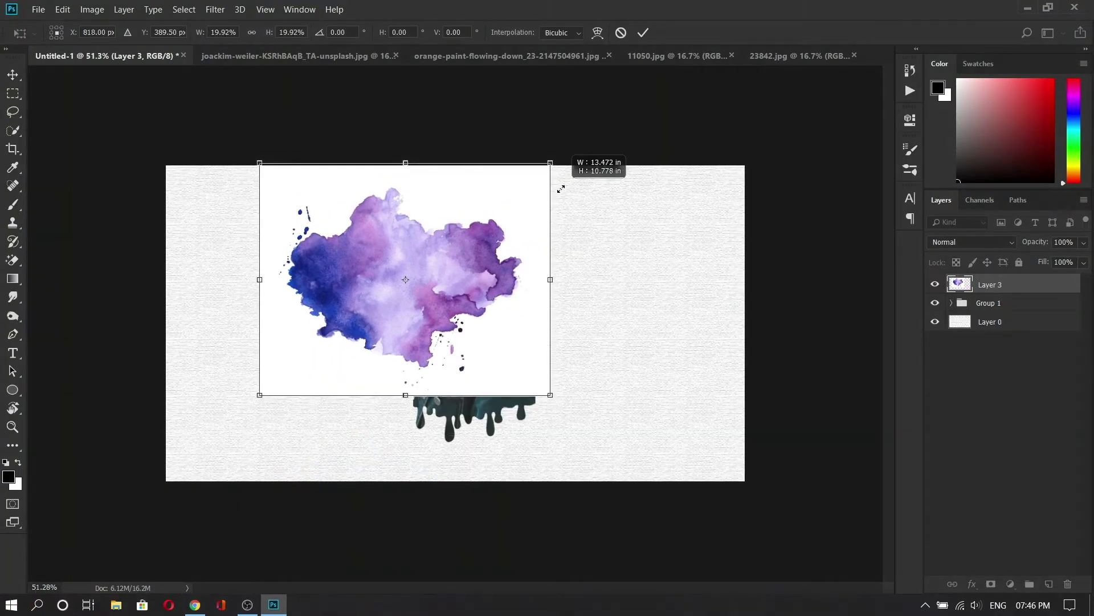
drag(454, 249, 521, 259)
key(Return)
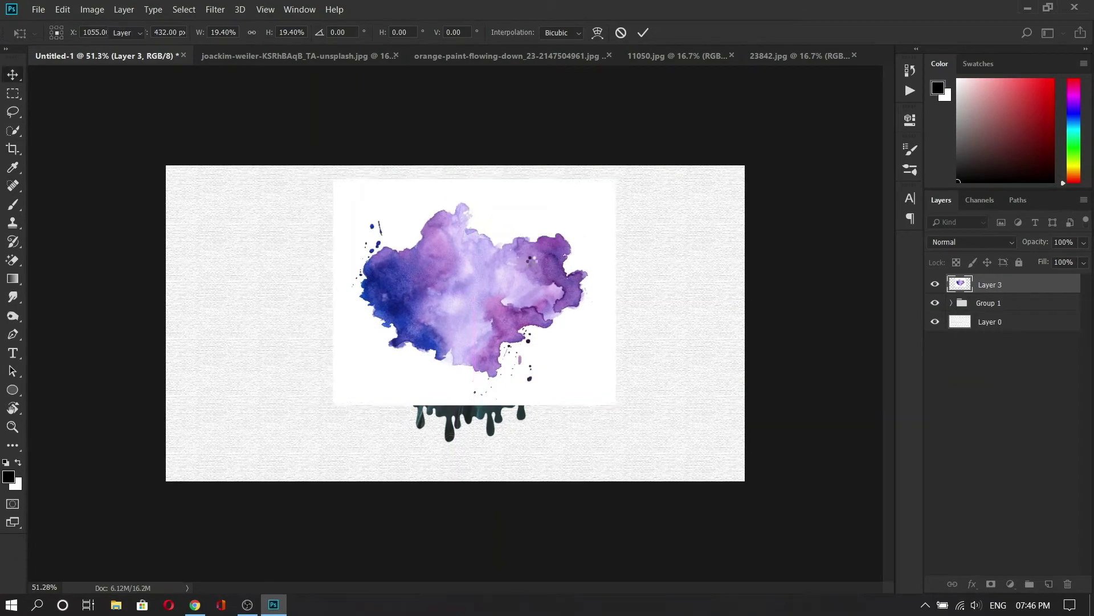
Step: Move the splash layer below Group 1 and position it behind the man's head
drag(1003, 285, 1008, 313)
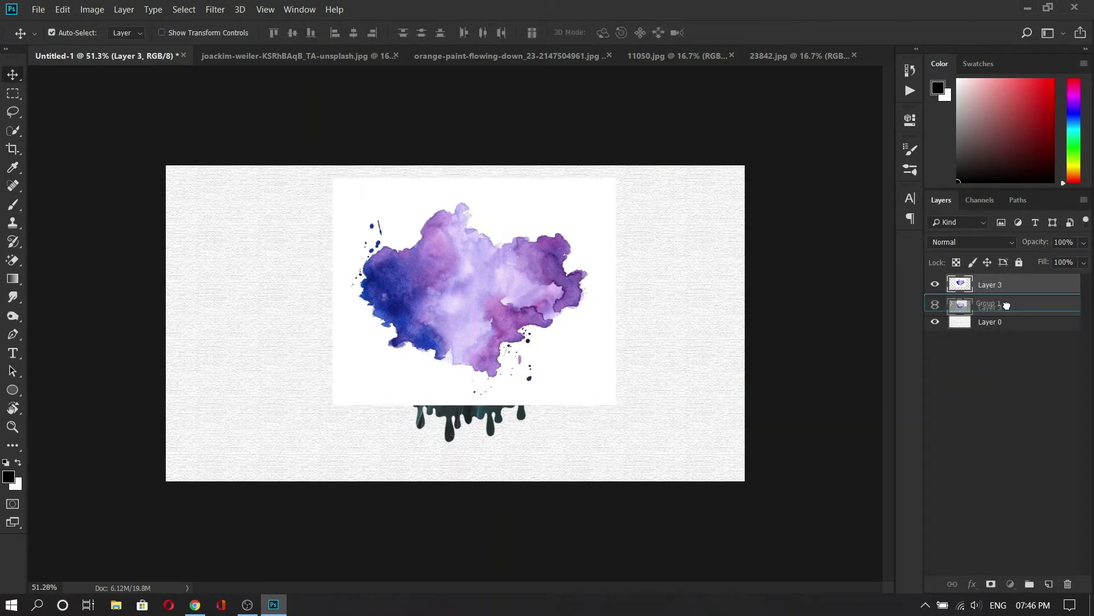
scroll(506, 295, up, 3)
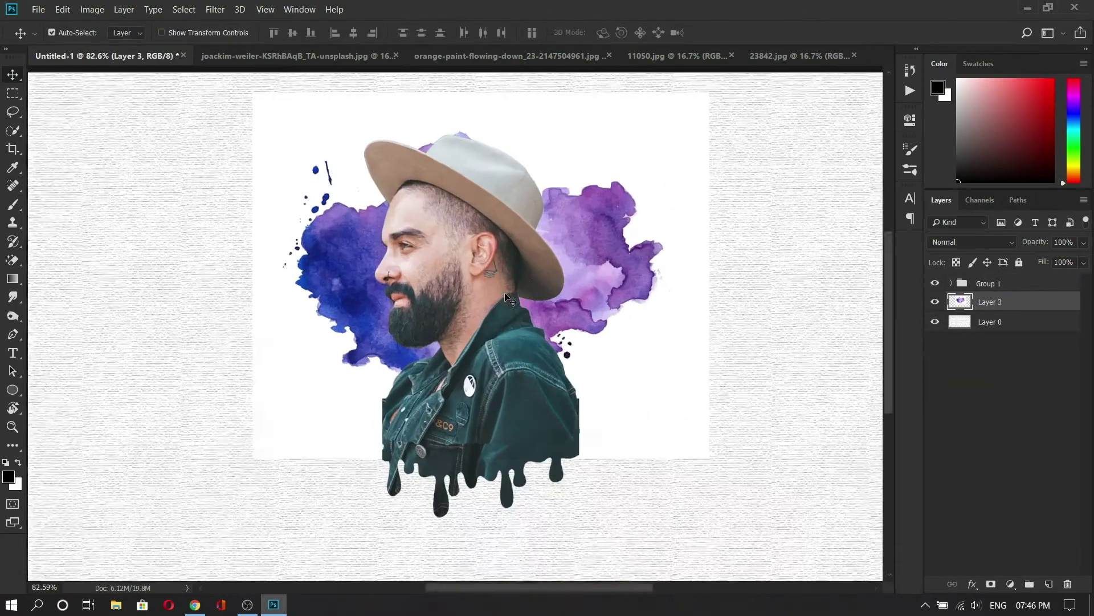
scroll(589, 234, down, 2)
drag(590, 239, 580, 227)
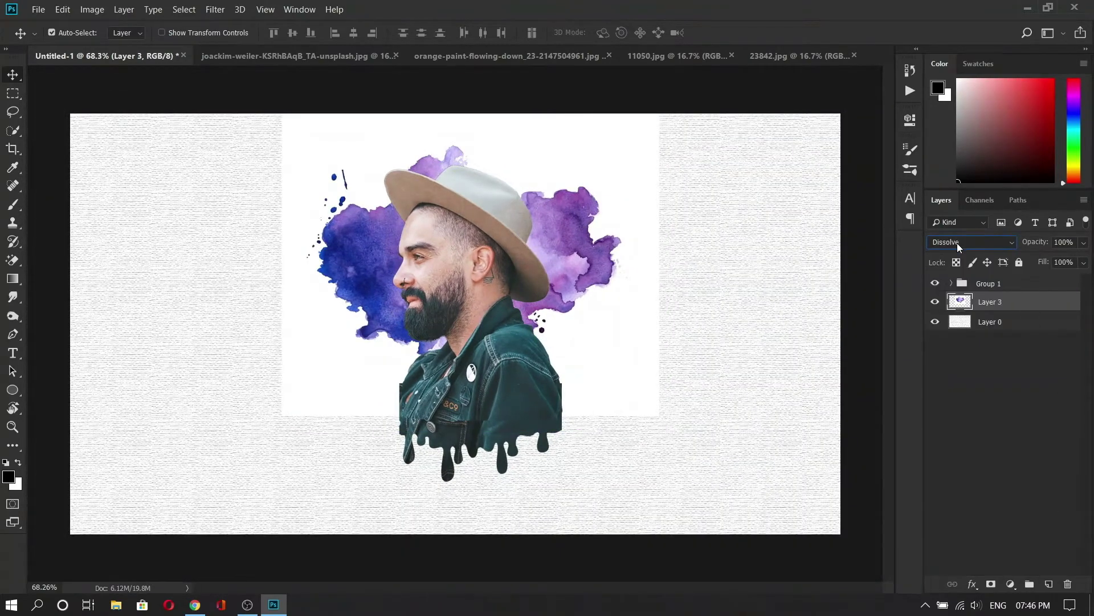
Step: Scale the purple splash (Layer 3) up to about 124% around the man
scroll(956, 243, down, 1)
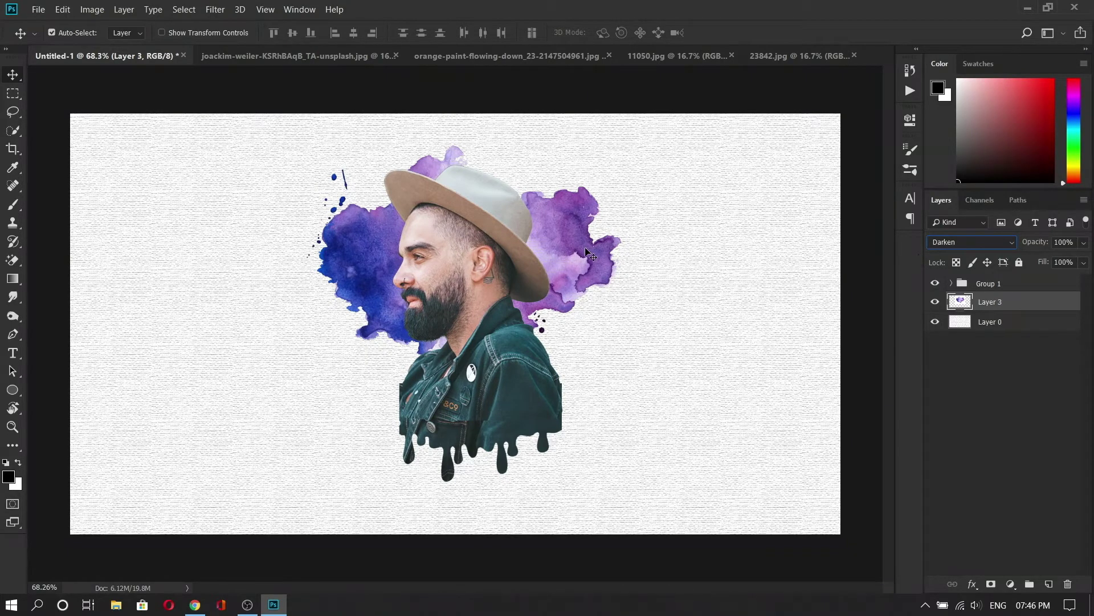
key(ctrl+t)
drag(661, 111, 705, 76)
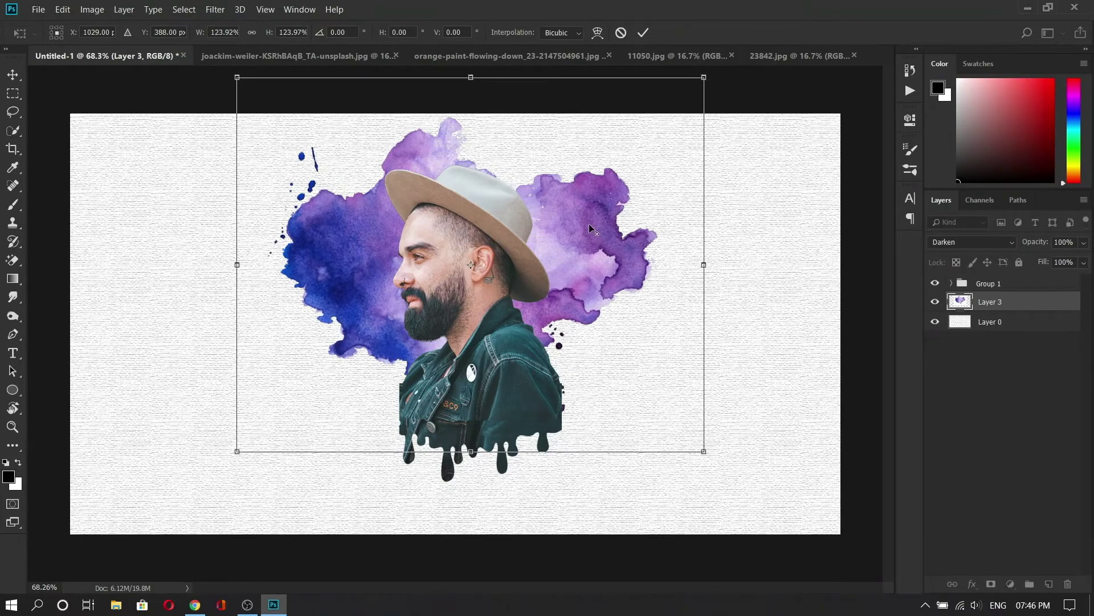
key(Return)
right_click(1024, 299)
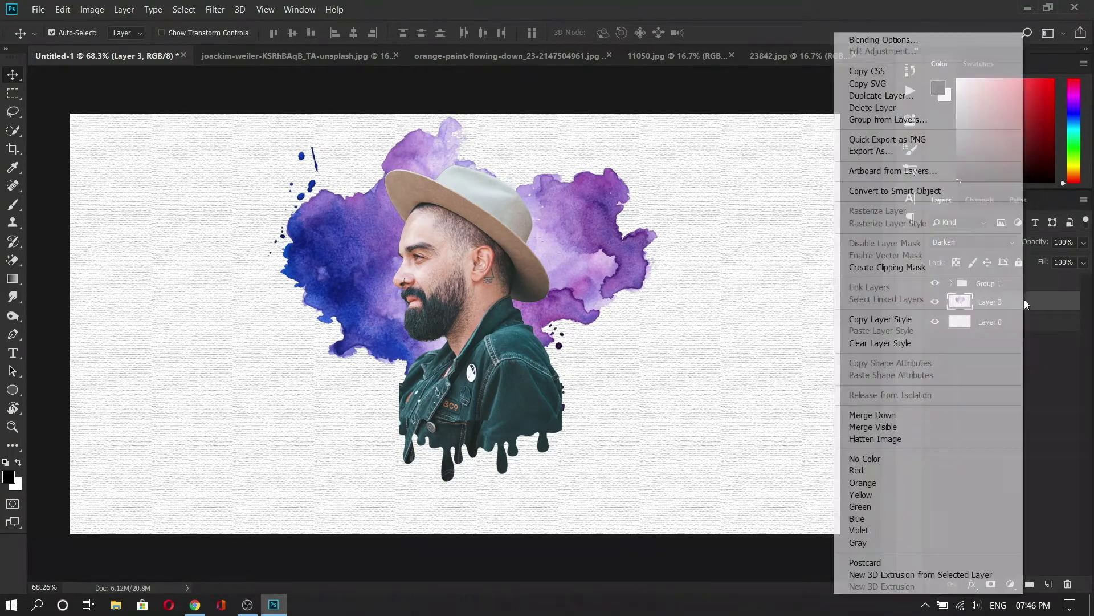
key(Escape)
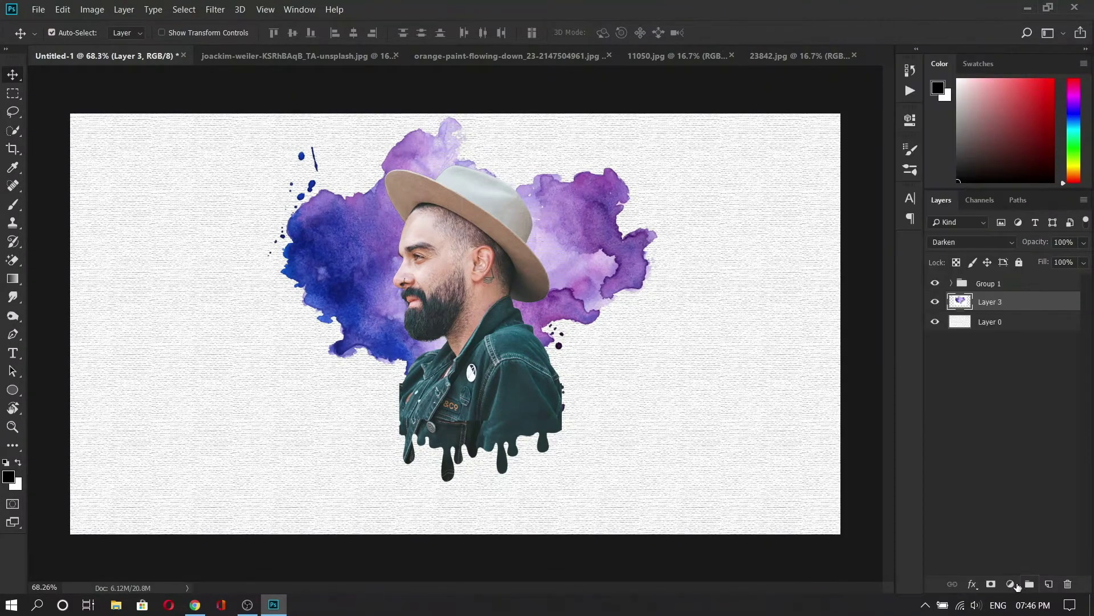
Step: Add a Hue/Saturation adjustment to the splash: Hue +40, Saturation +3, Lightness 0
click(1011, 585)
click(1014, 445)
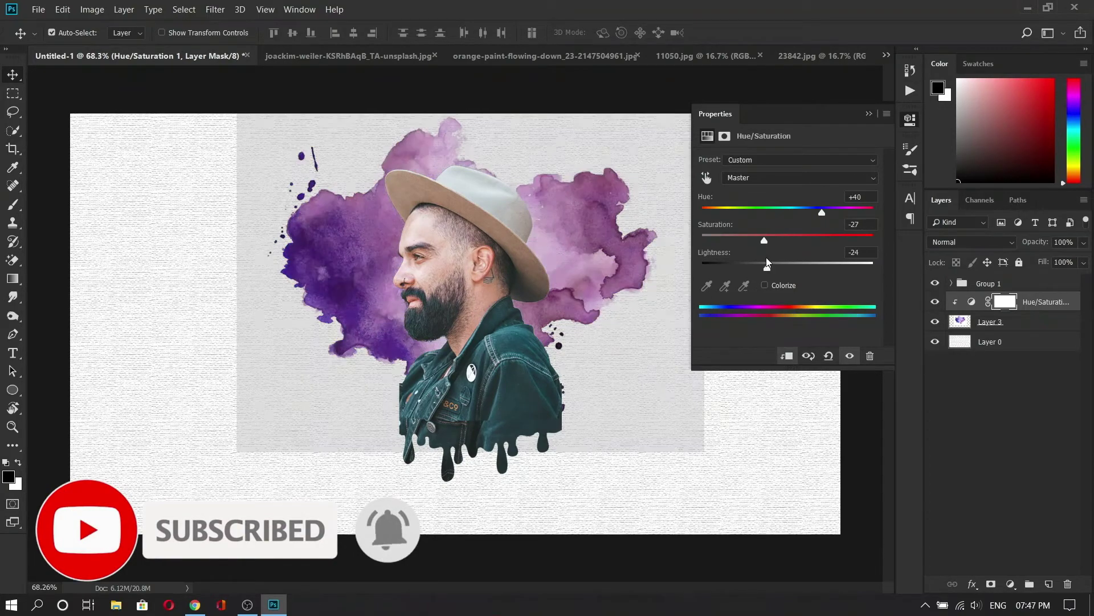
drag(766, 264, 791, 266)
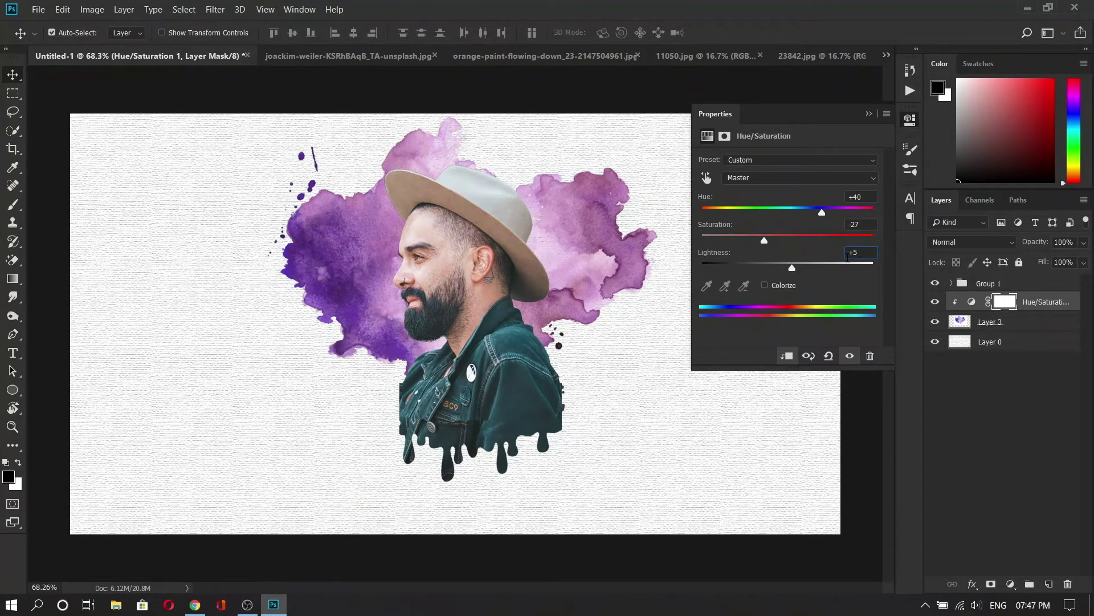
key(BackSpace)
key(BackSpace)
text(0)
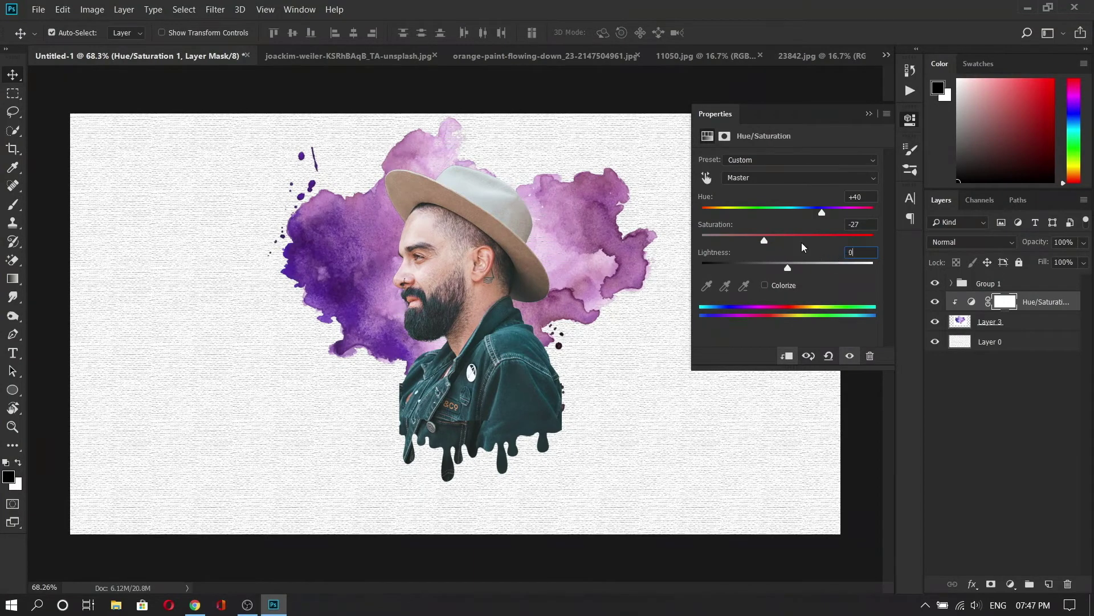
drag(773, 243, 789, 241)
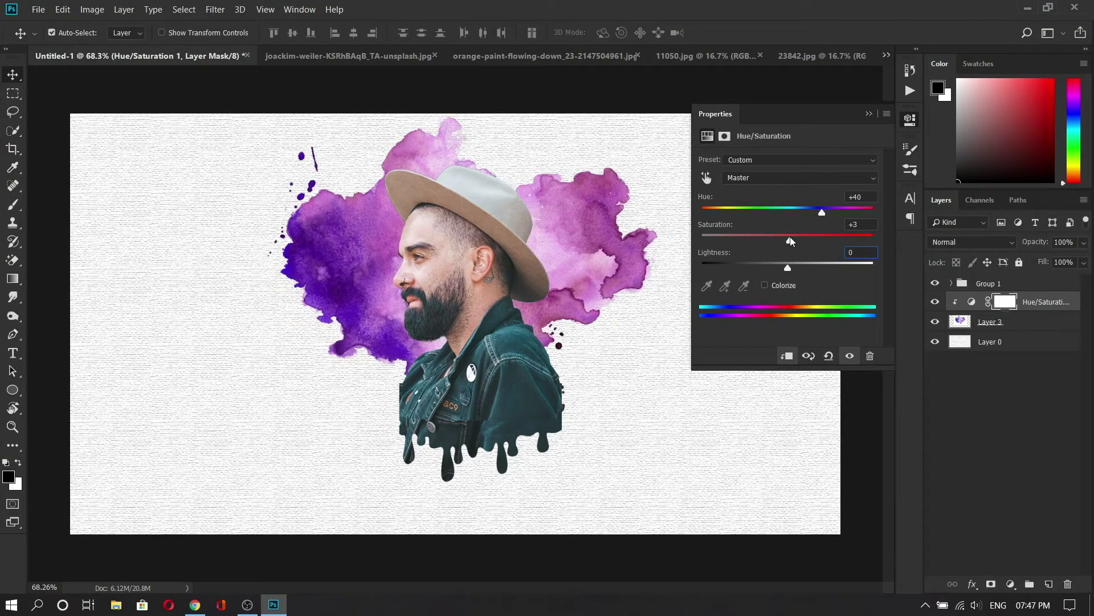
click(868, 114)
Step: Enlarge the splash layer to about 106% and nudge it slightly lower
scroll(755, 304, down, 2)
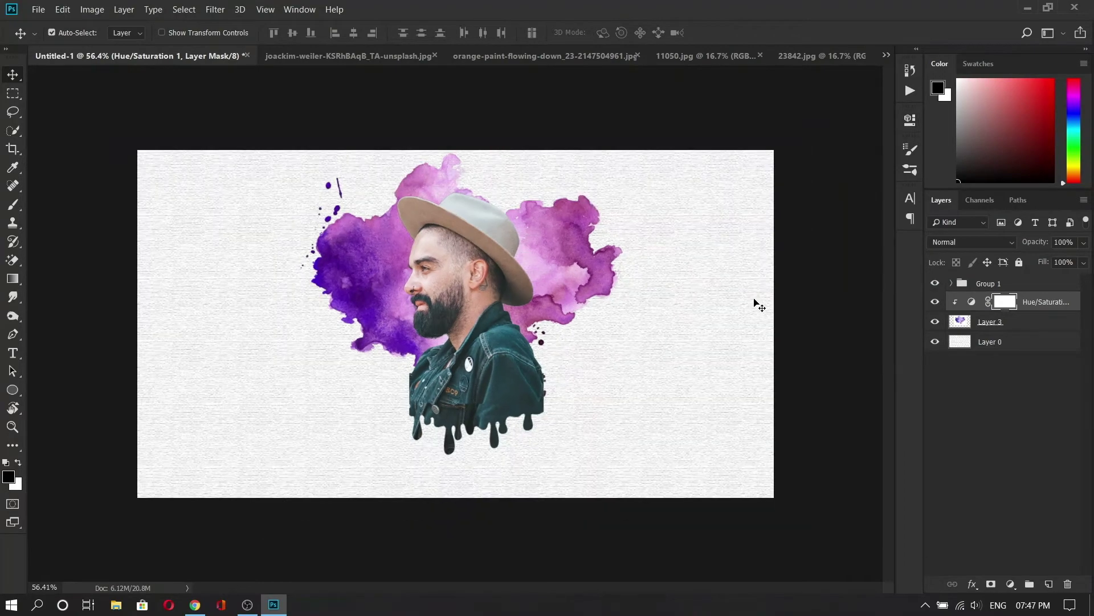
click(959, 322)
key(ctrl+t)
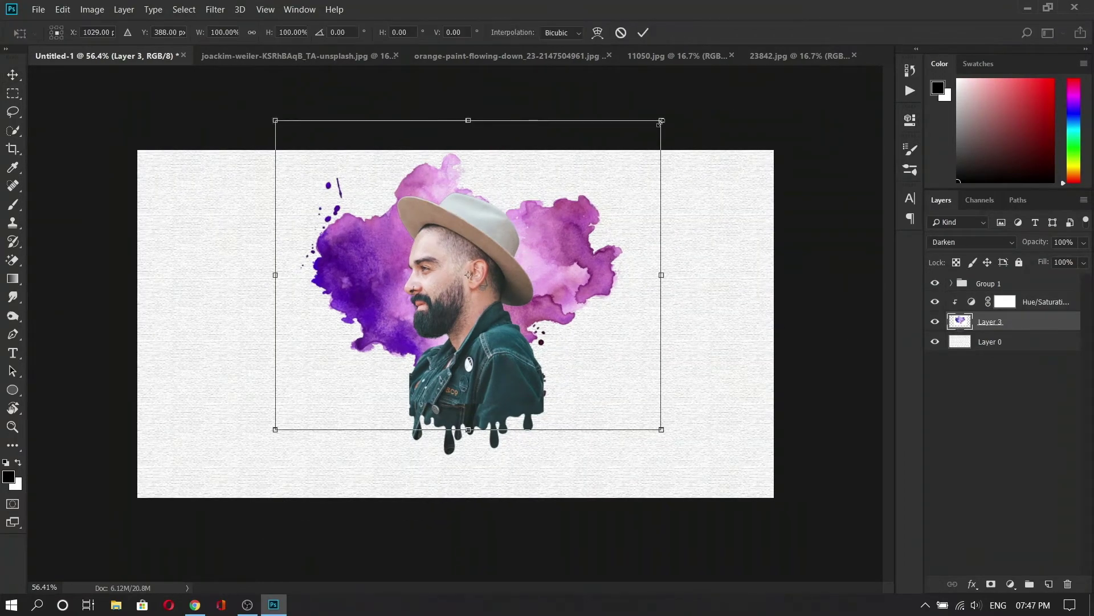
drag(661, 121, 672, 111)
drag(621, 214, 620, 221)
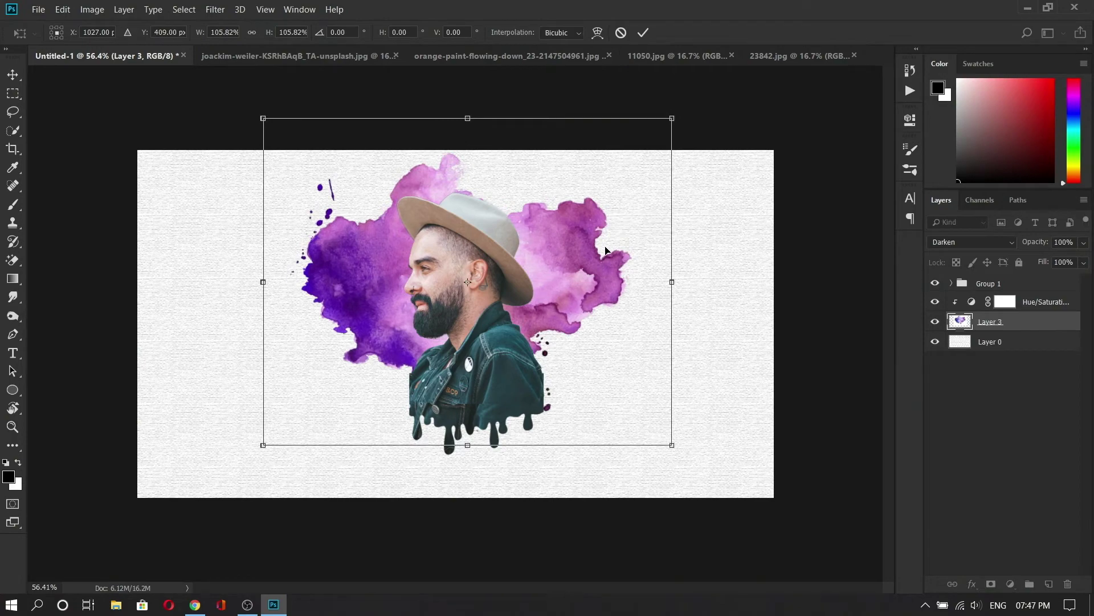
key(Return)
click(636, 57)
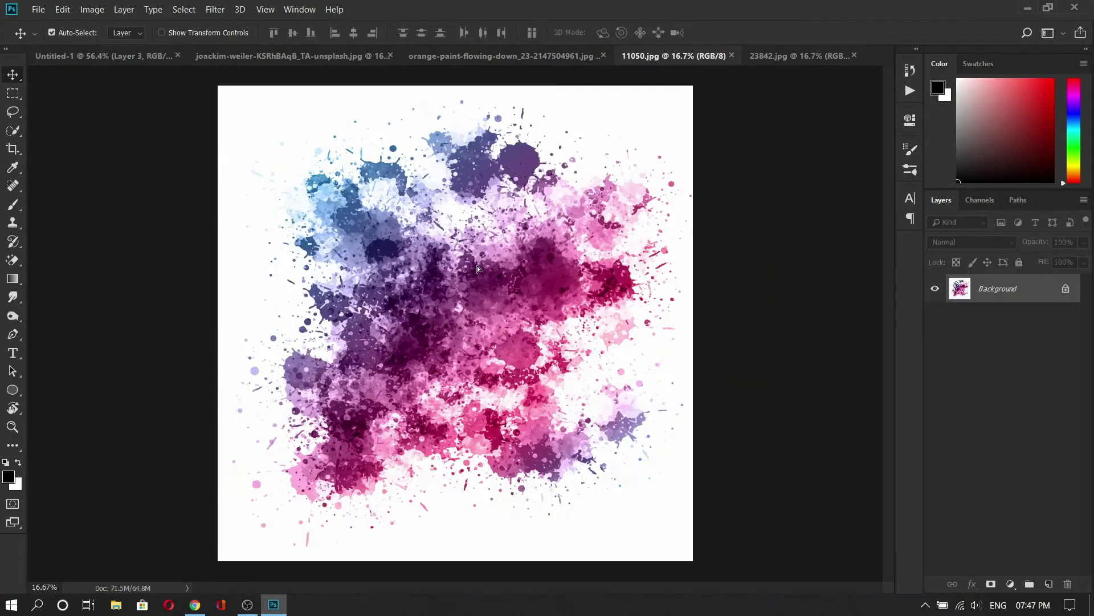
Step: Release Layer 4's clipping mask and move it above the Hue/Saturation adjustment
click(142, 55)
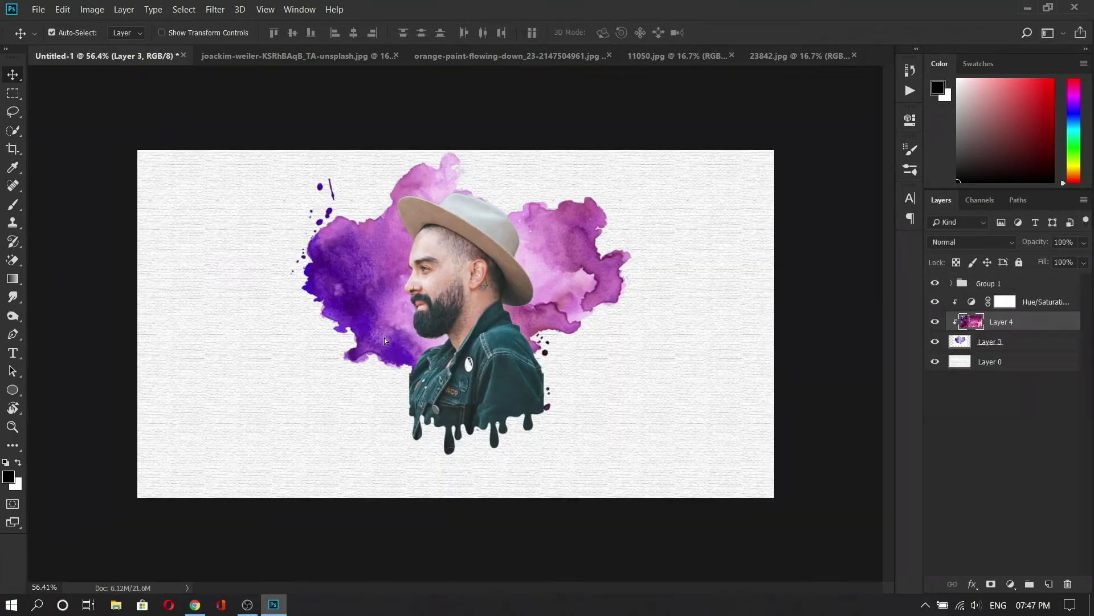
drag(643, 415, 647, 467)
right_click(997, 325)
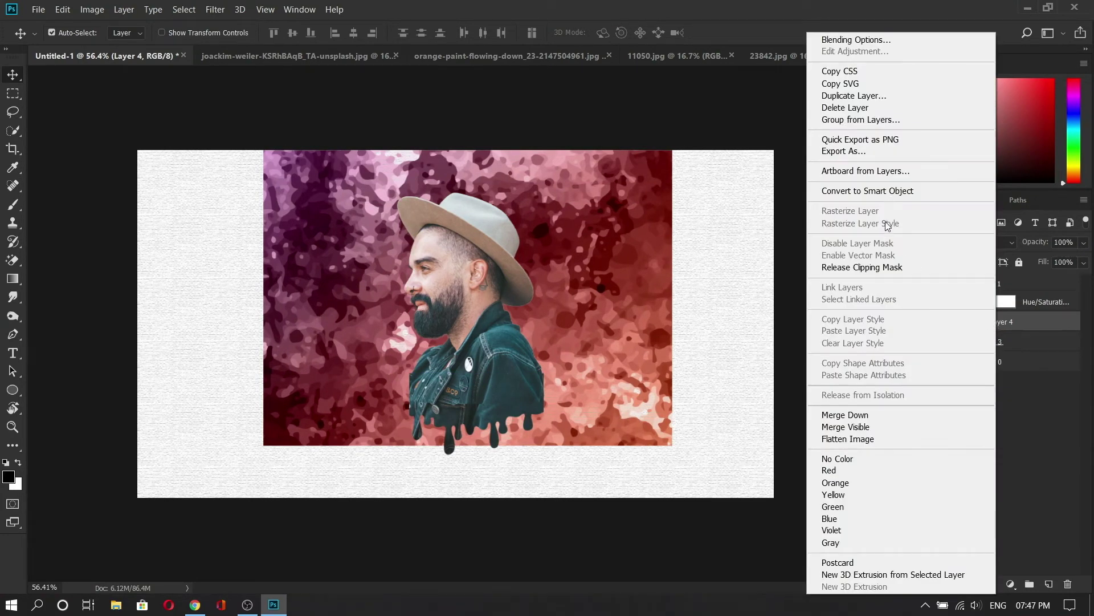
click(862, 267)
scroll(848, 384, down, 2)
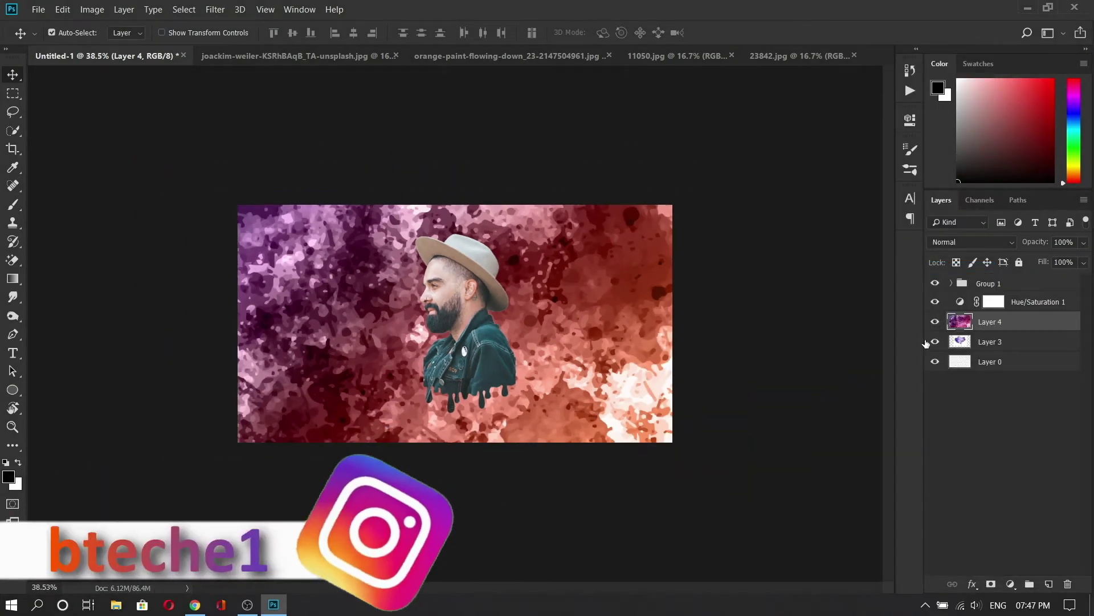
drag(1001, 323, 1001, 308)
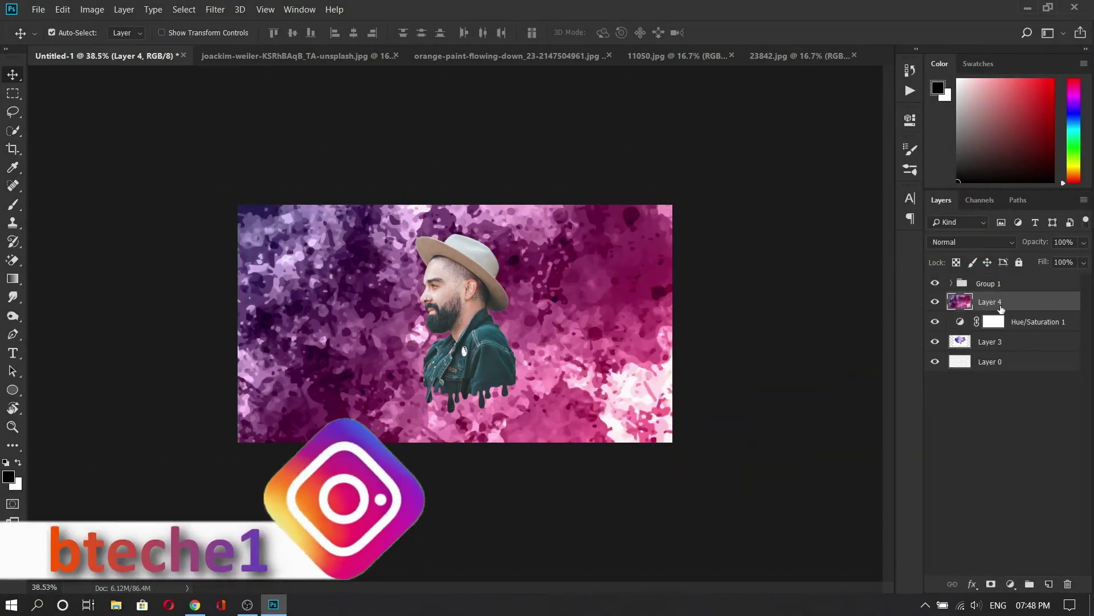
Step: Scale the splatter to about 20% under the man's jacket and place it beneath Layer 3
key(ctrl+t)
scroll(624, 237, down, 3)
scroll(625, 236, down, 3)
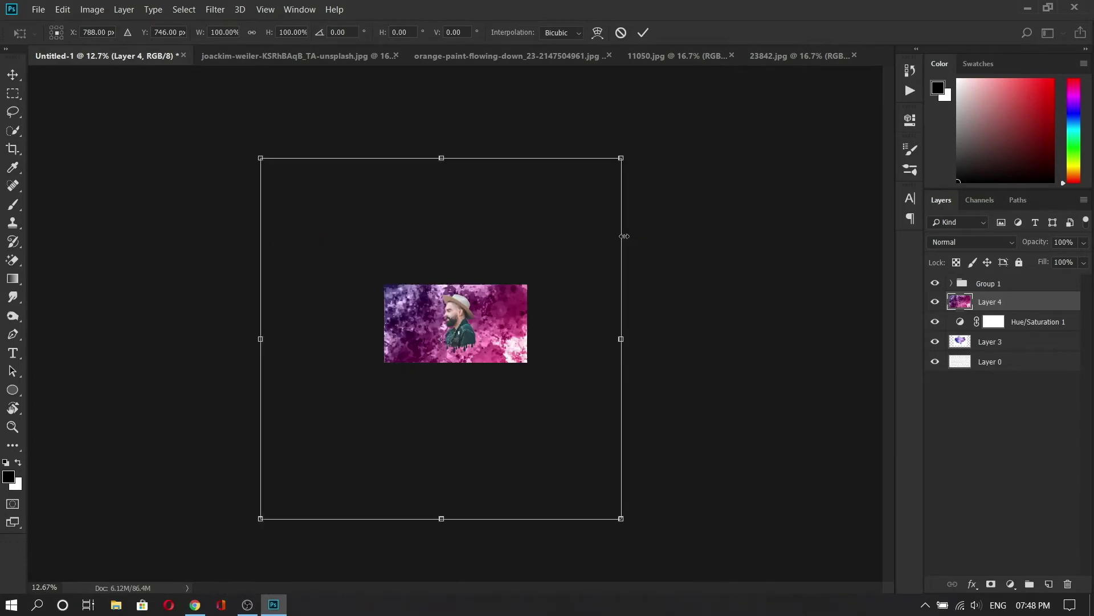
drag(620, 163, 464, 315)
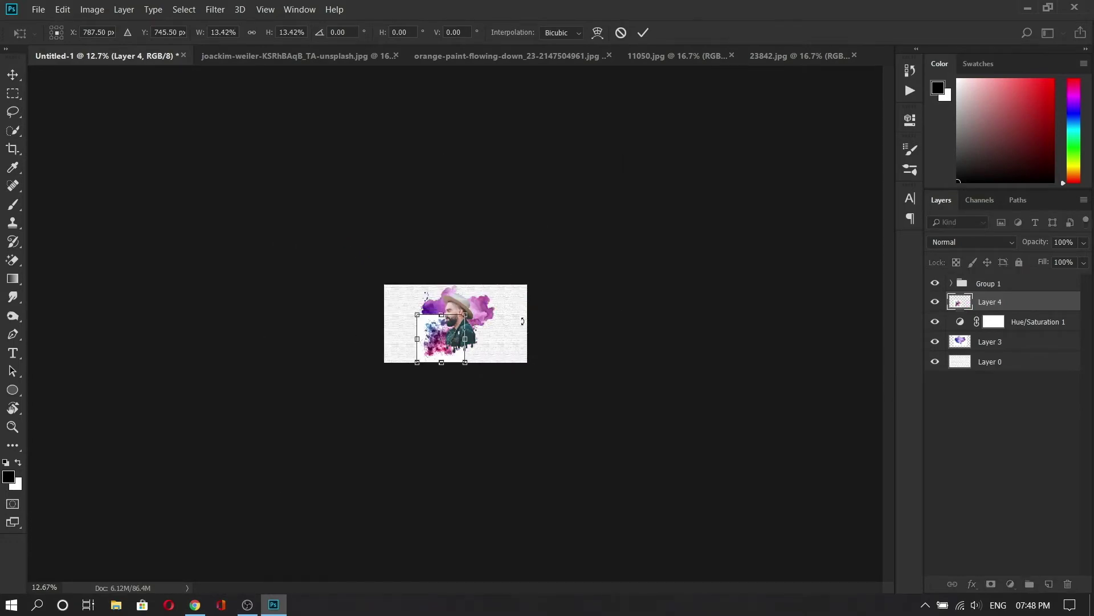
scroll(466, 365, up, 4)
scroll(466, 365, up, 6)
drag(340, 410, 409, 420)
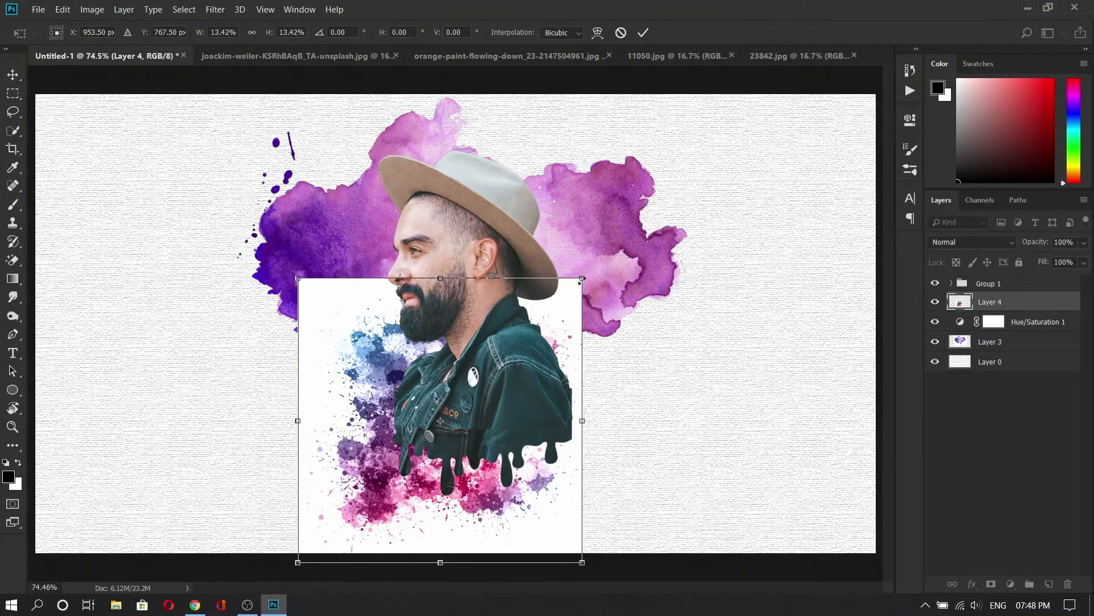
drag(582, 280, 650, 210)
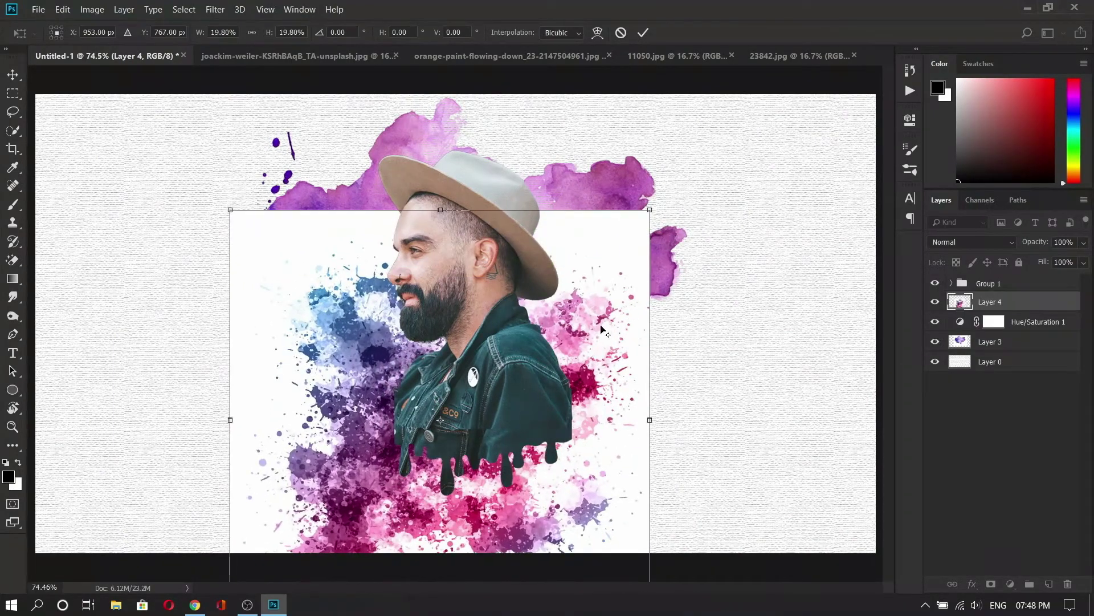
drag(601, 329, 618, 325)
key(Return)
drag(1024, 302, 1027, 346)
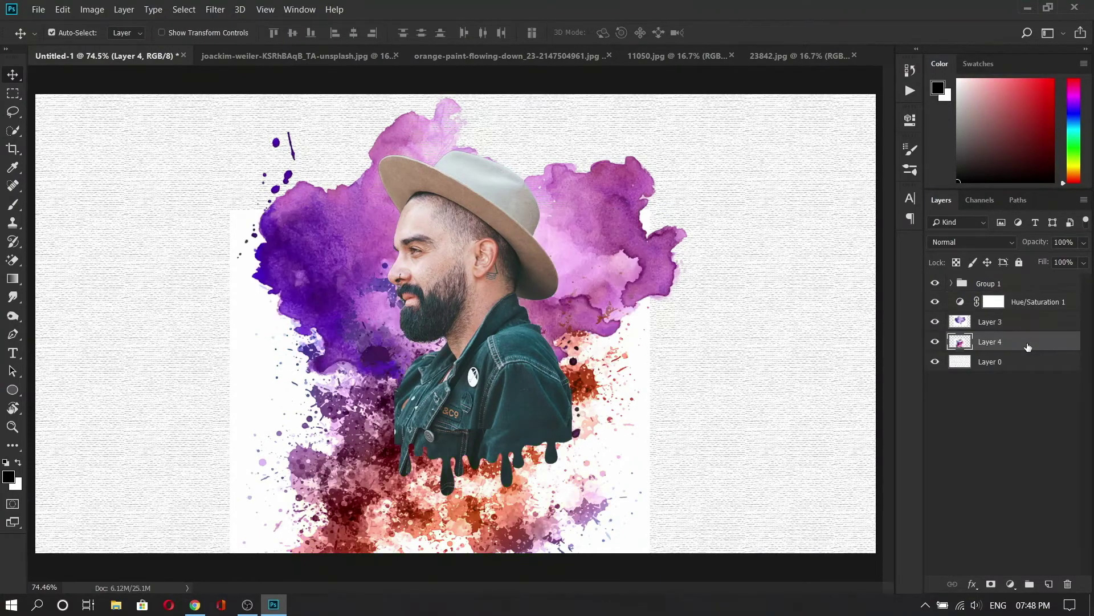
Step: Set Layer 4's blend mode to Darken and shift the orange splatter slightly
click(971, 237)
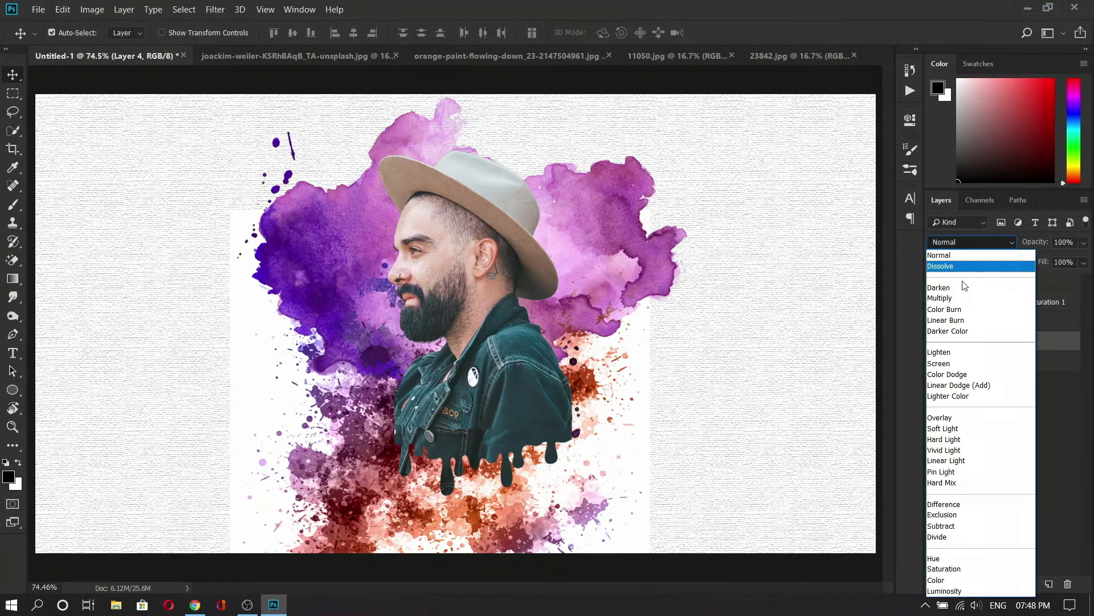
click(961, 285)
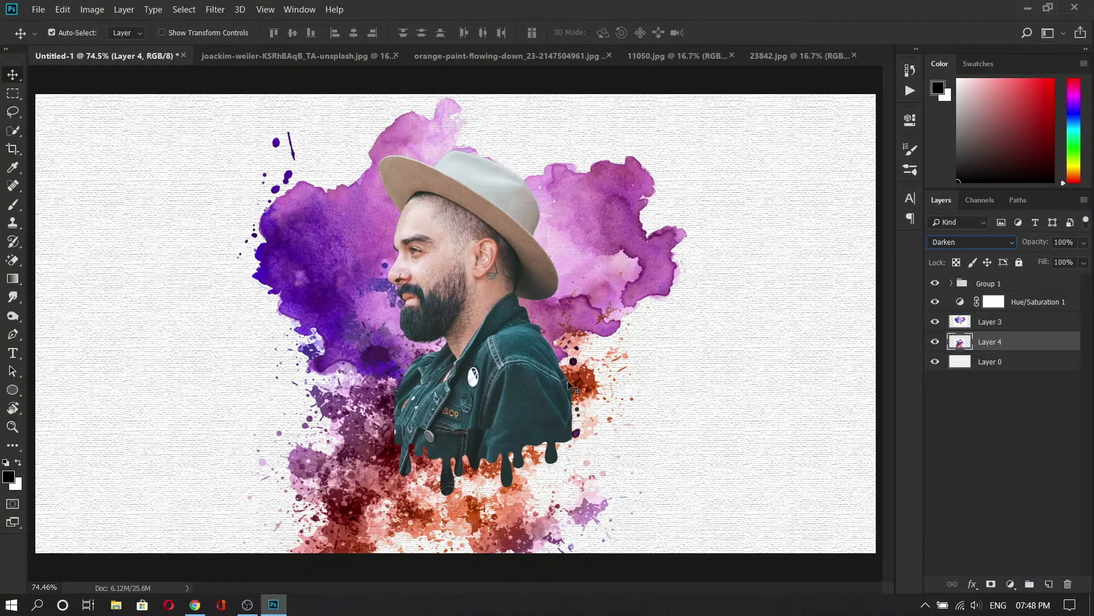
click(376, 479)
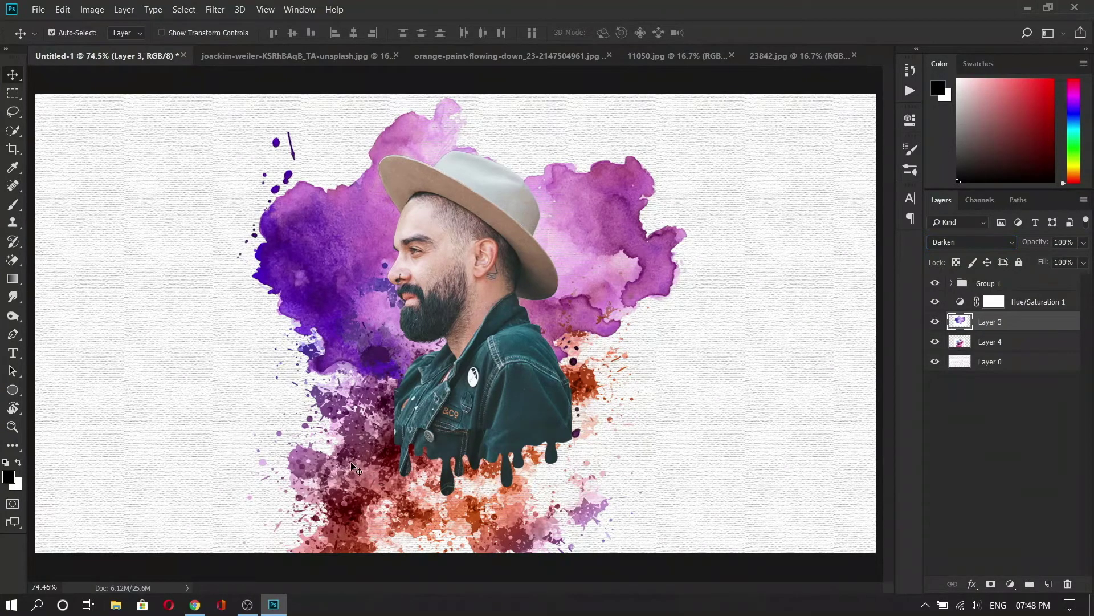
click(982, 349)
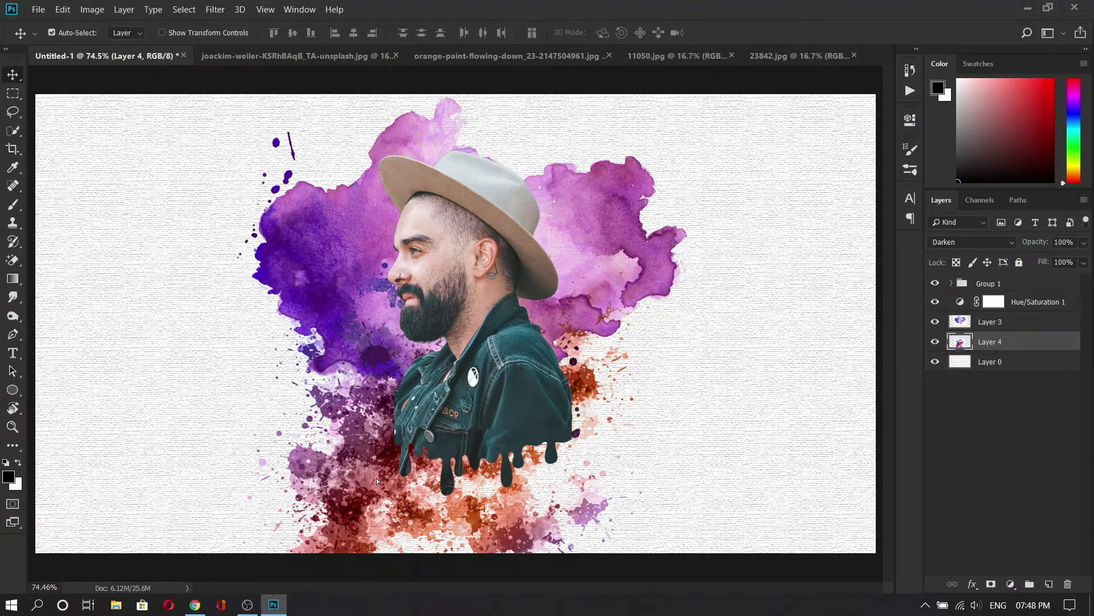
drag(376, 478, 385, 463)
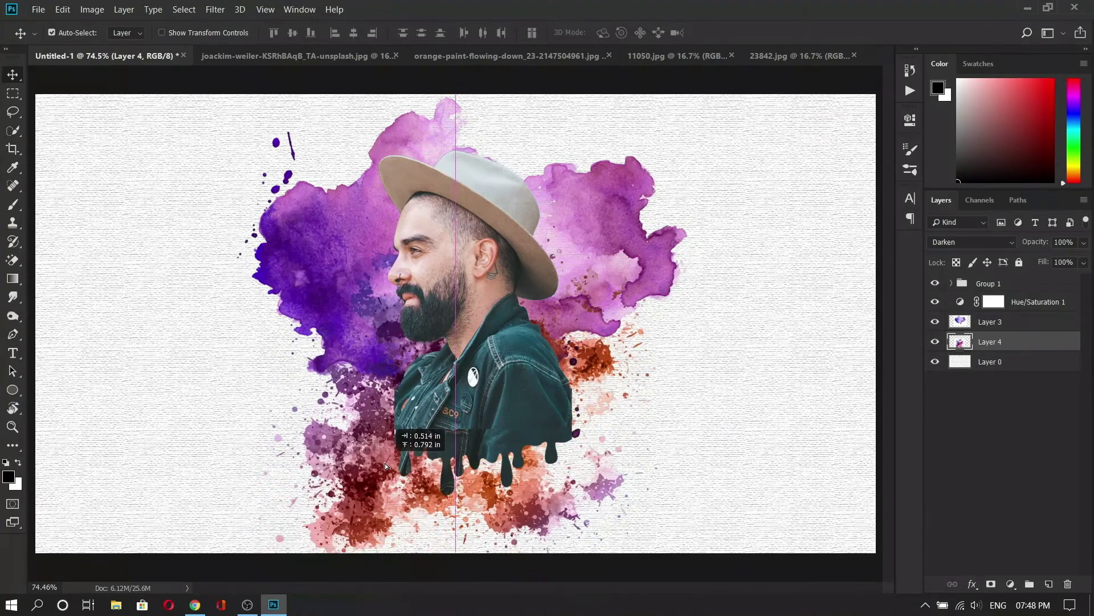
Step: Enlarge the orange splatter to about 129% and nudge the purple splash upward
key(ctrl+t)
scroll(455, 323, down, 3)
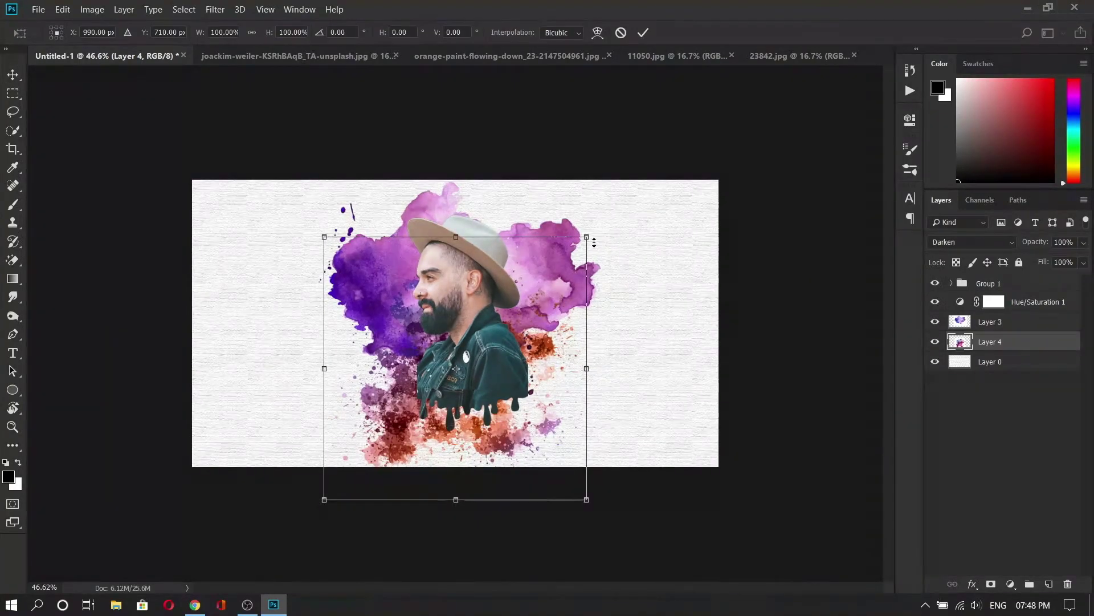
drag(594, 243, 657, 230)
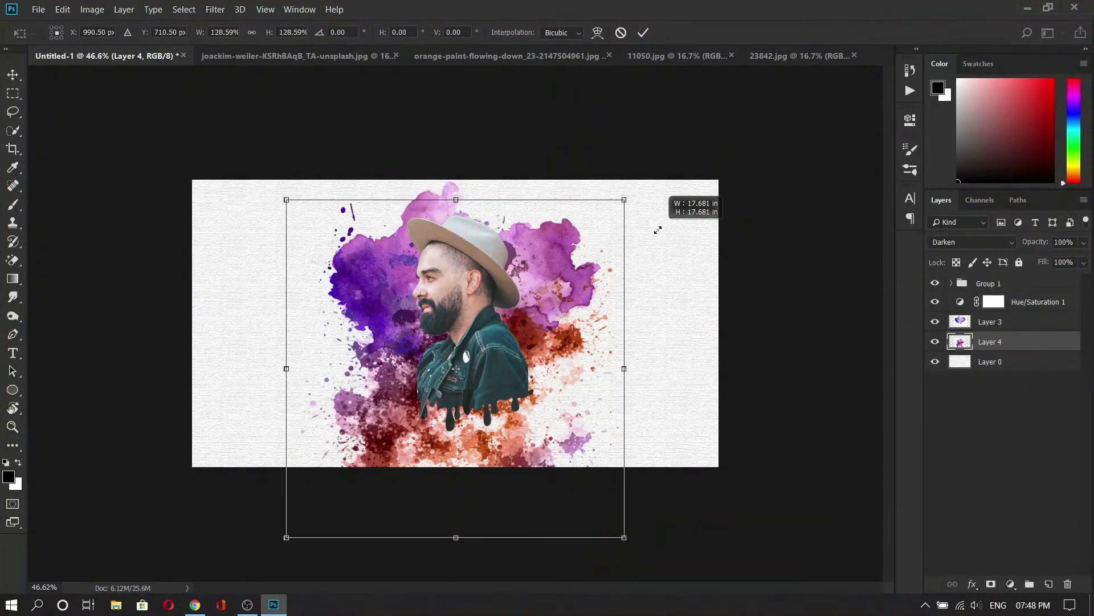
key(Return)
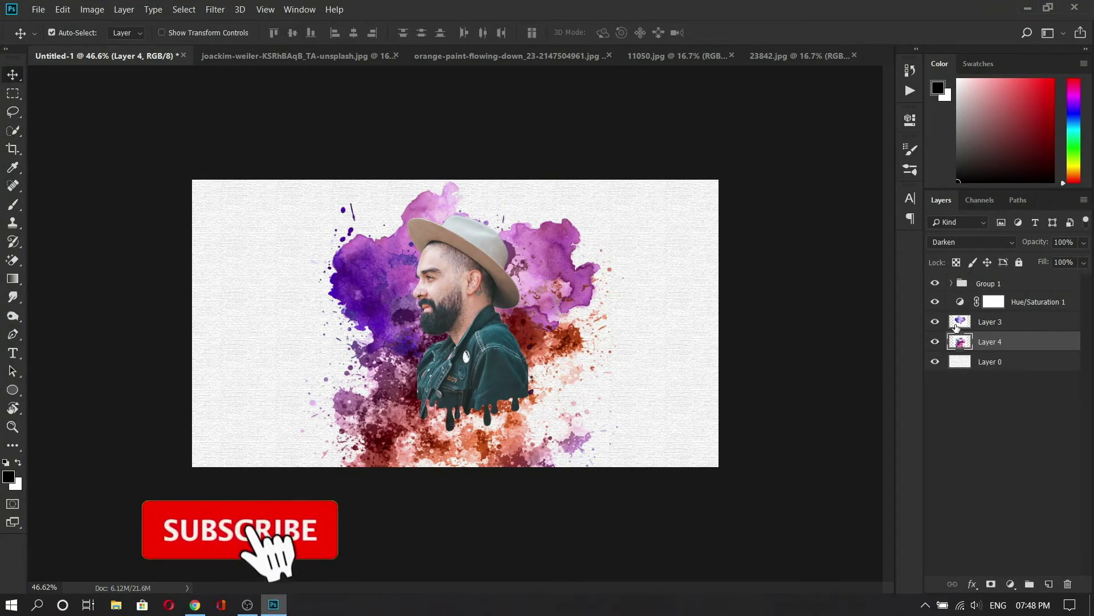
click(445, 204)
drag(445, 204, 445, 192)
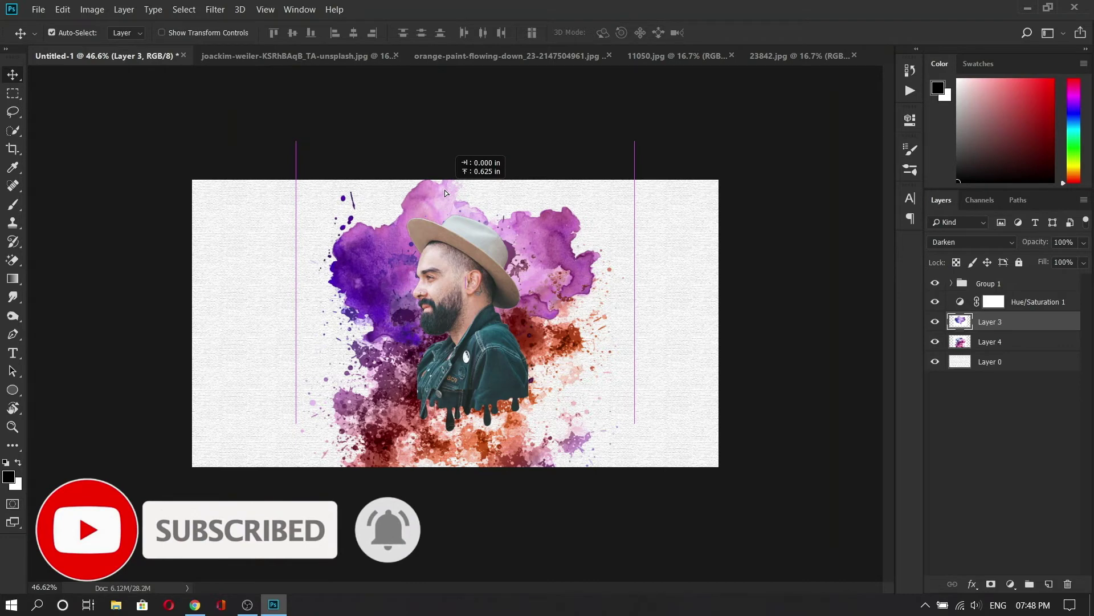
click(999, 348)
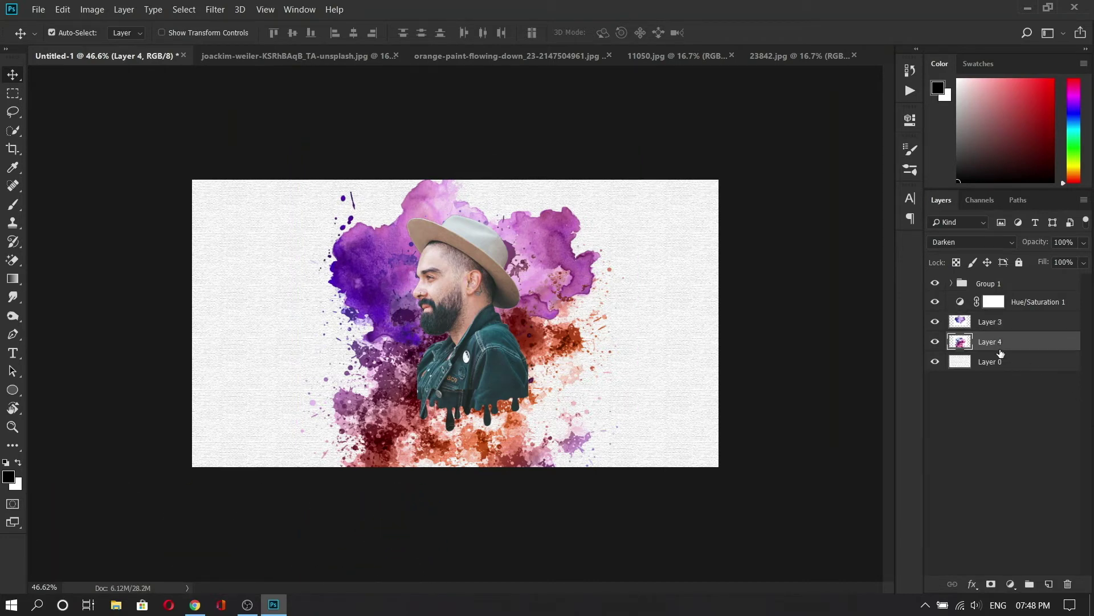
Step: Mask Layer 4 and paint black with a 1100 px soft round brush along its bottom
click(990, 584)
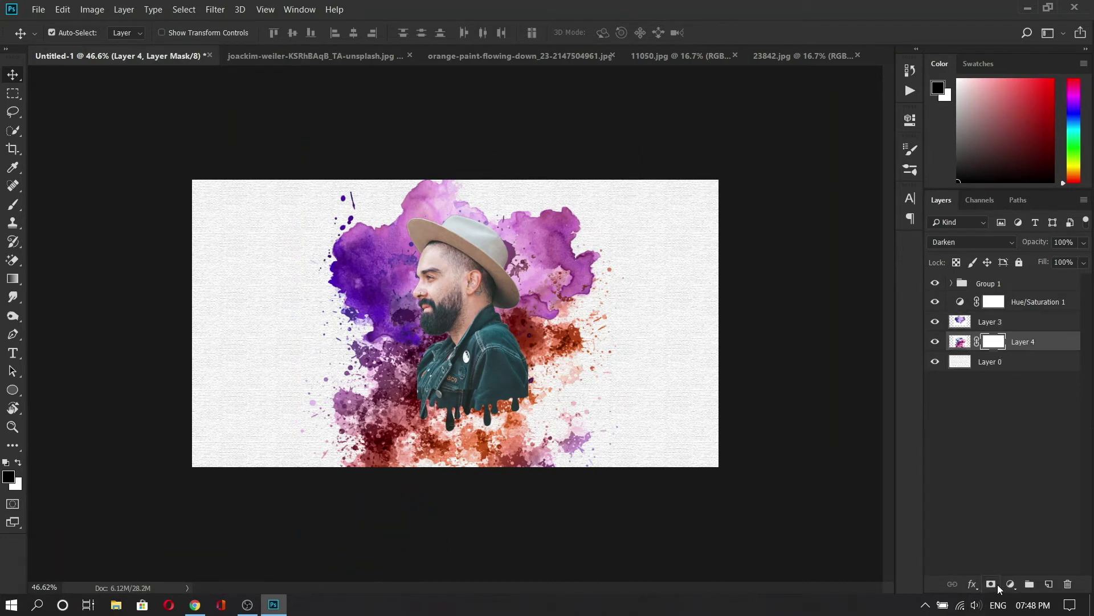
click(13, 205)
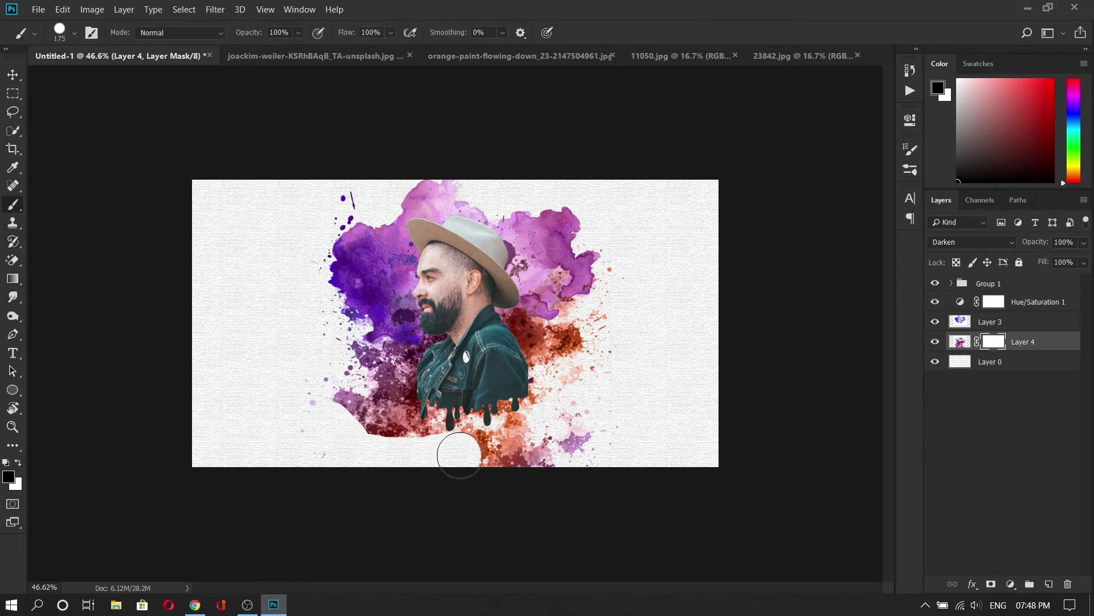
click(74, 33)
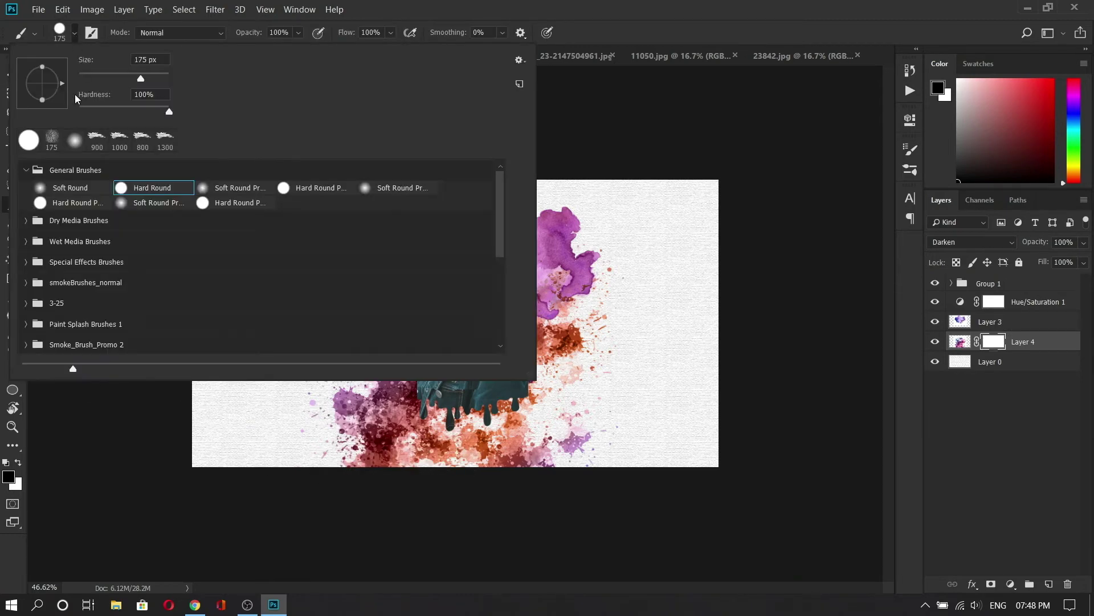
double_click(77, 146)
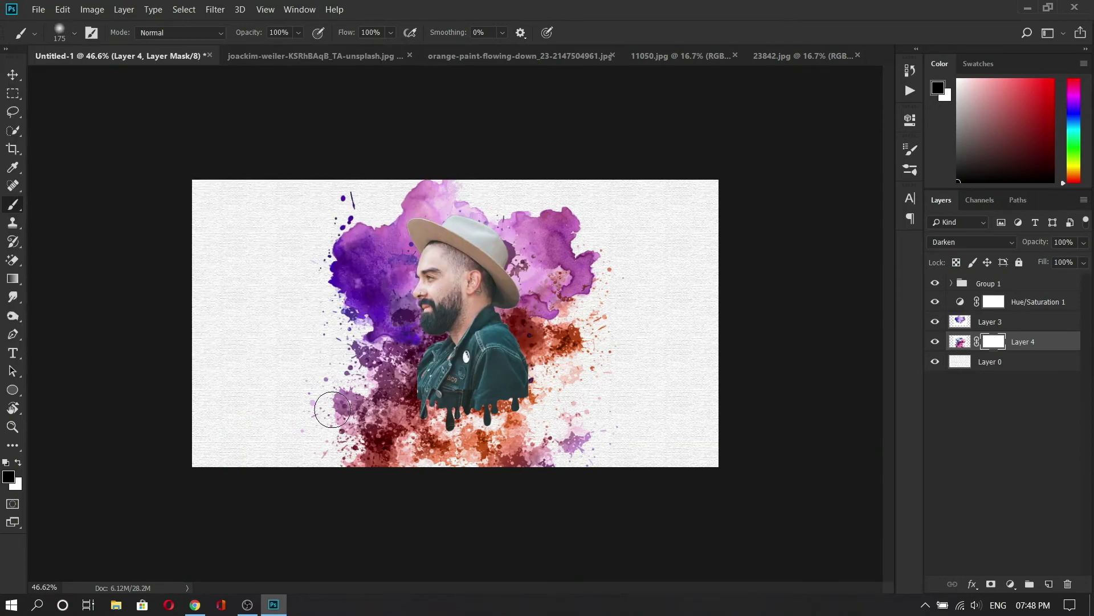
key(bracketright)
key(bracketright)
key(bracketright)
key(bracketright)
key(bracketright)
key(bracketright)
drag(328, 476, 676, 408)
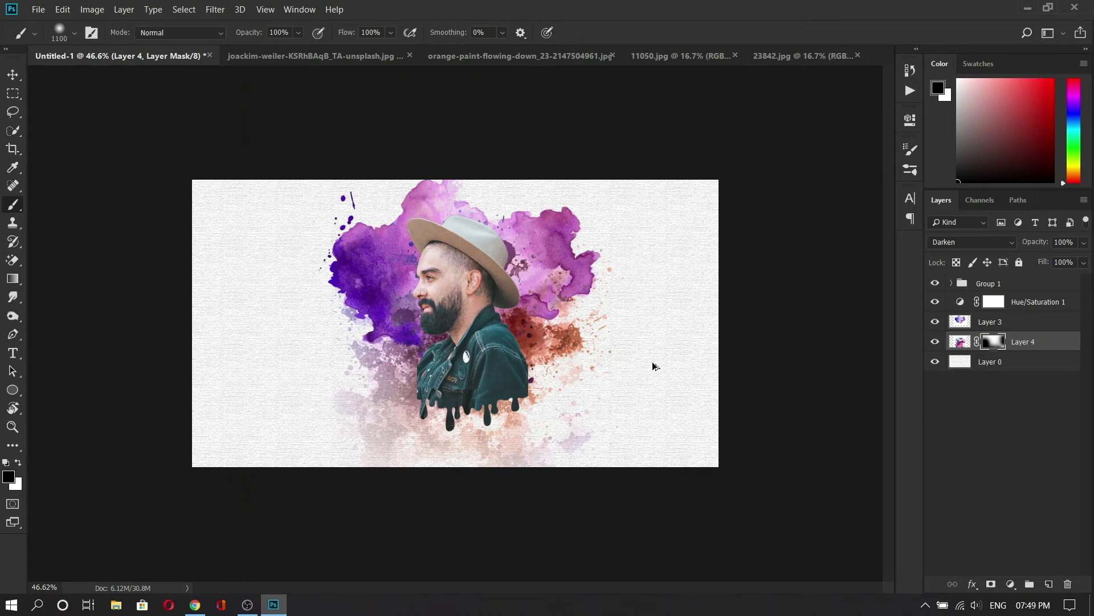
mouse_move(350, 315)
mouse_down()
mouse_move(376, 359)
mouse_move(347, 401)
mouse_up()
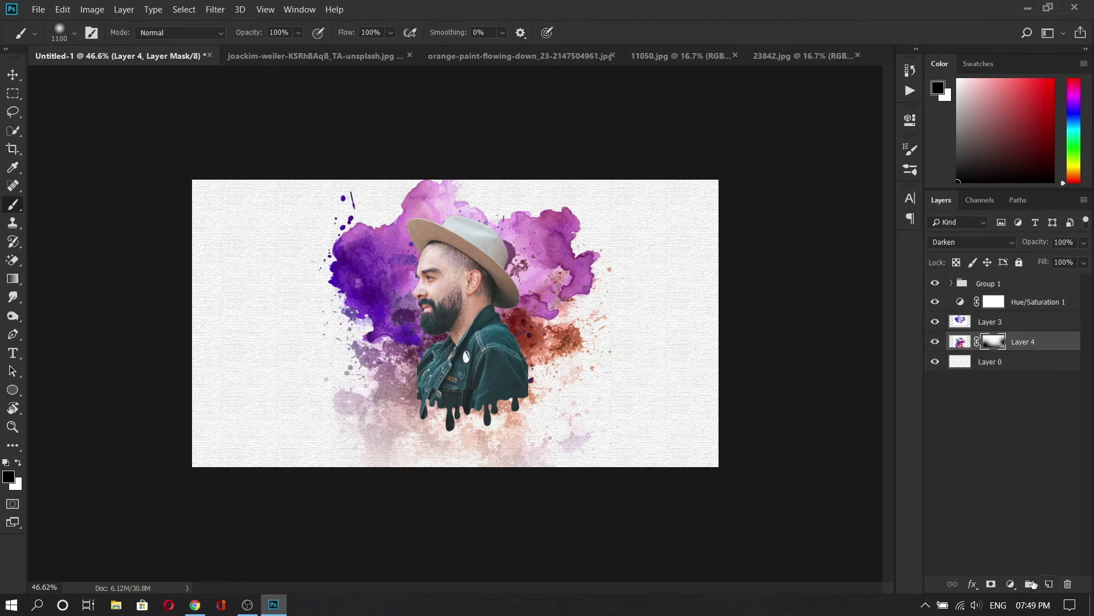
Step: Add a Hue/Saturation adjustment over Layer 4 with Saturation +42, masking part of it out
click(1011, 584)
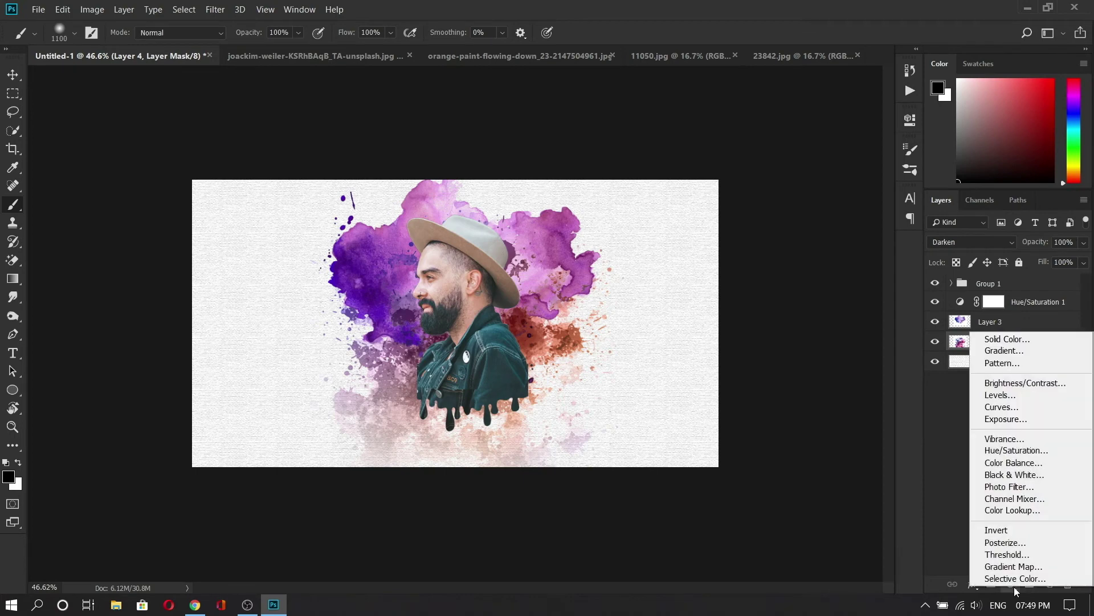
click(1024, 451)
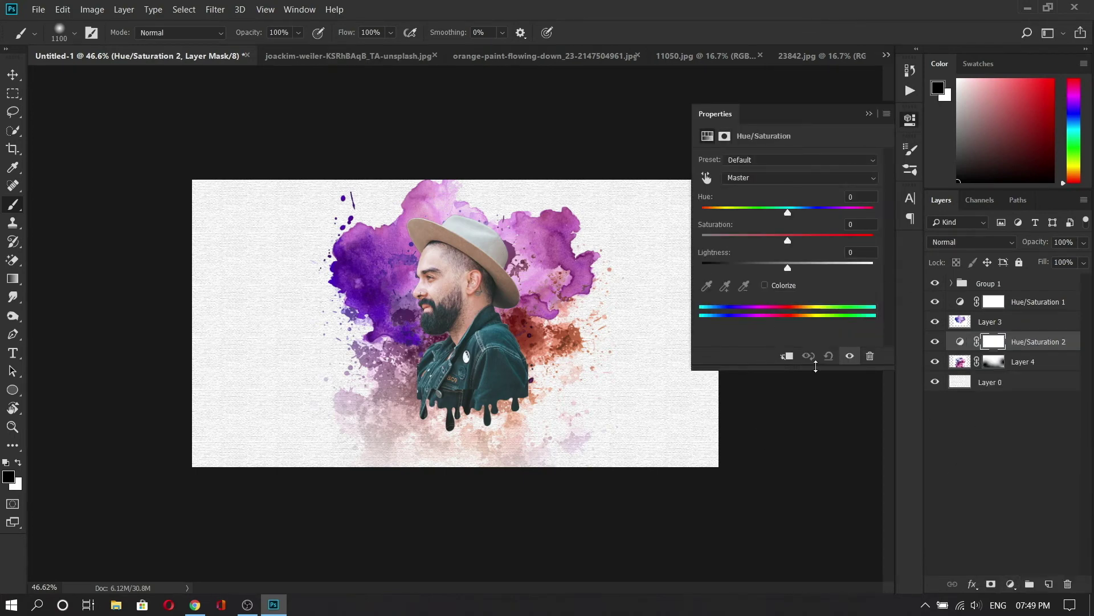
mouse_move(788, 214)
mouse_down()
mouse_move(802, 243)
mouse_move(819, 248)
mouse_up()
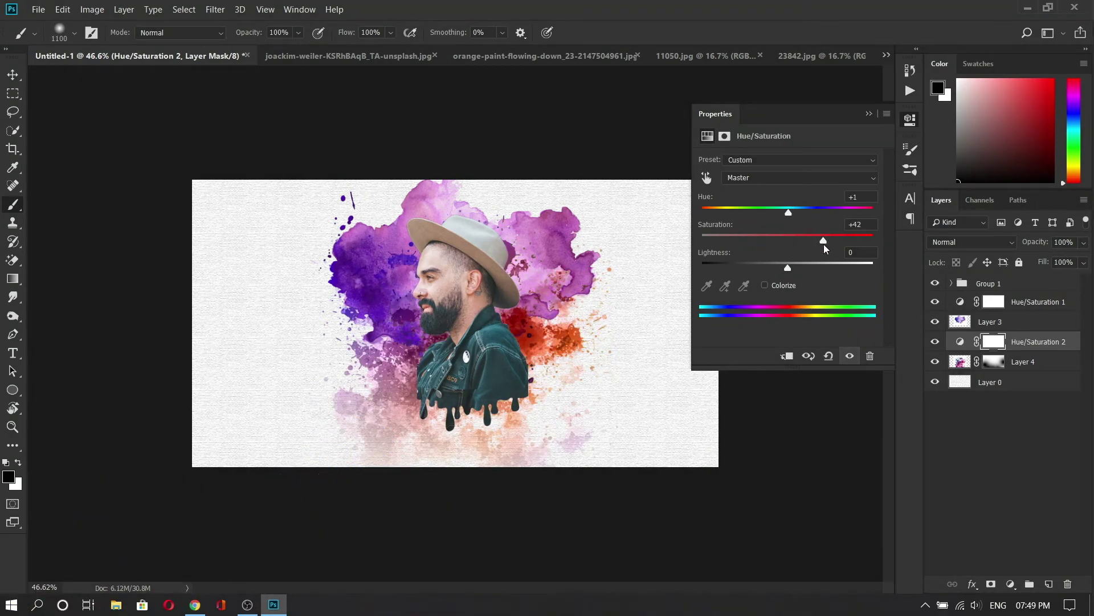
click(869, 113)
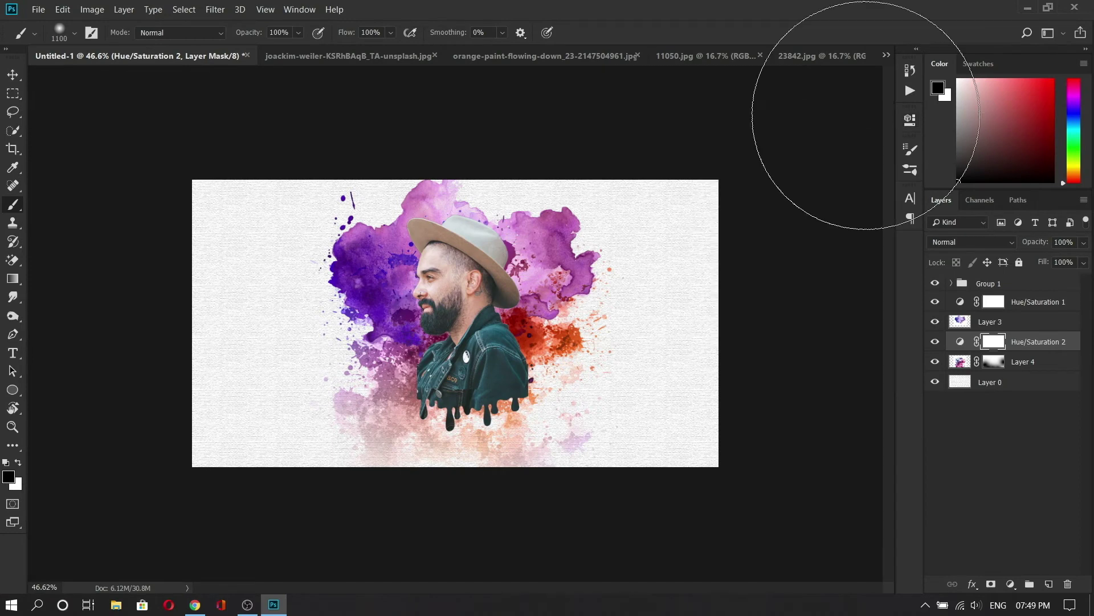
click(244, 398)
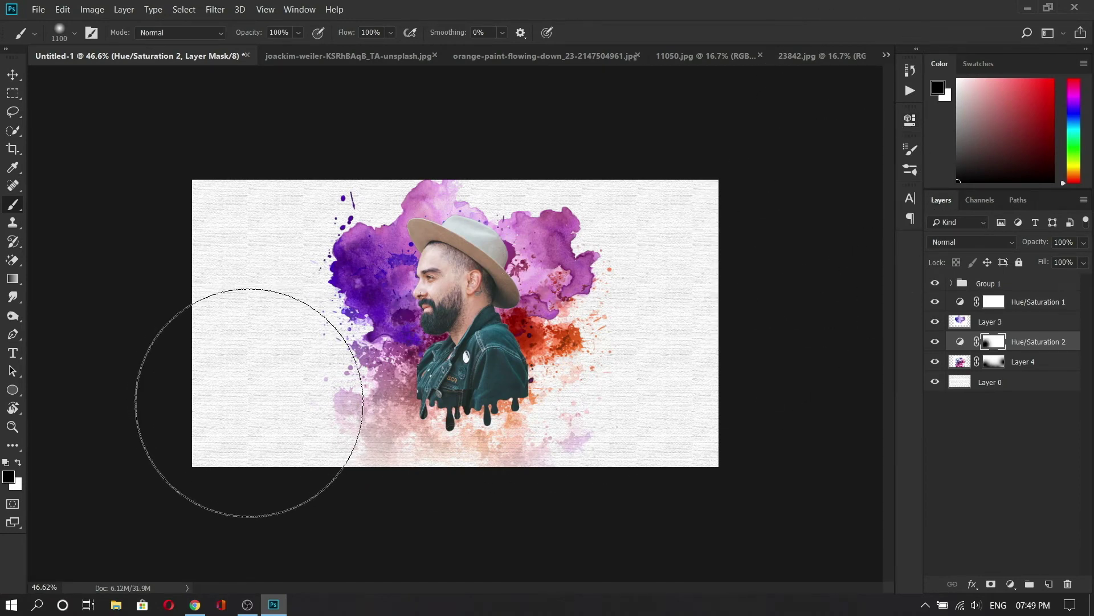
click(995, 365)
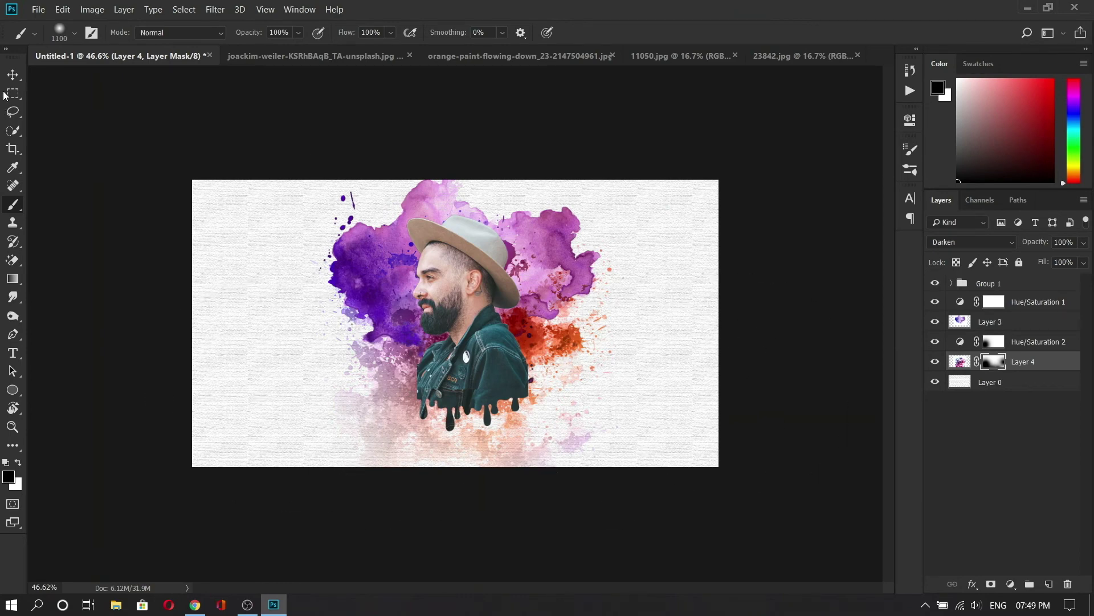
click(13, 74)
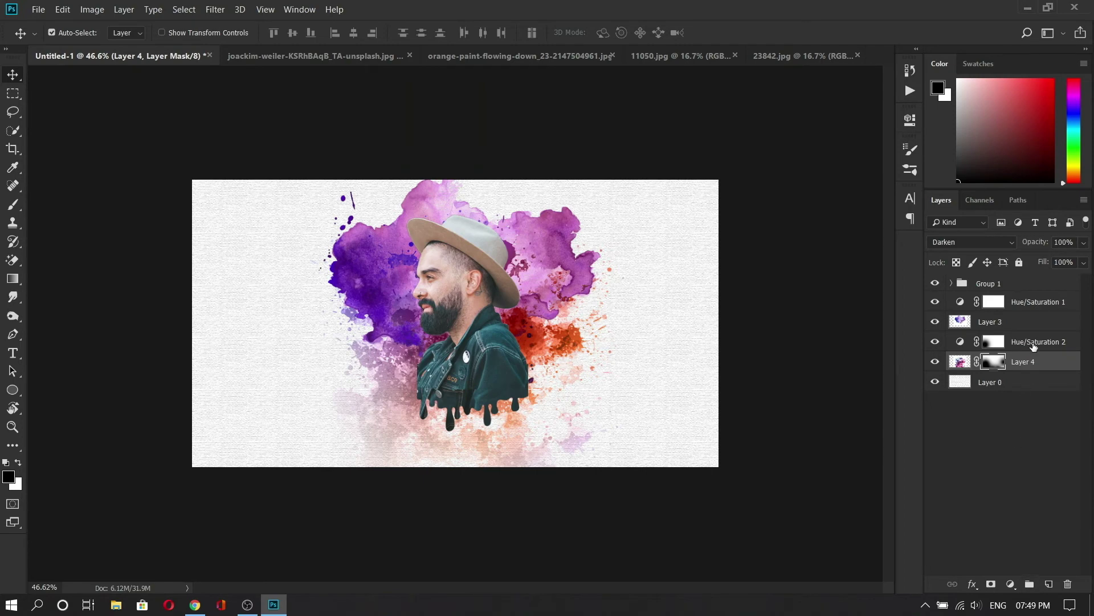
Step: Darken the orange splash with a Brightness/Contrast adjustment above Layer 4
click(1009, 586)
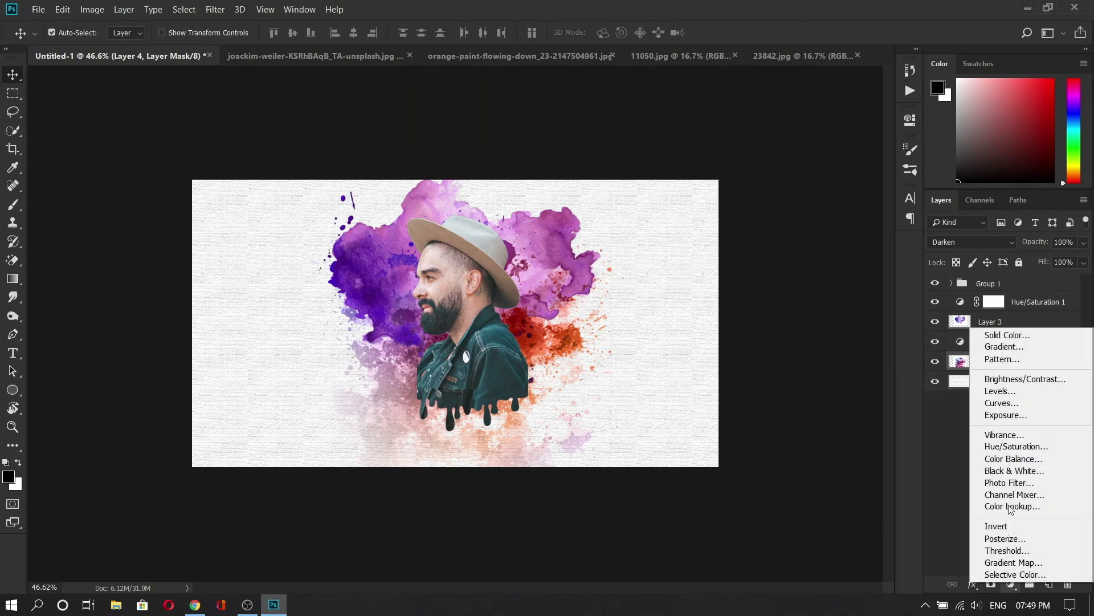
click(1007, 379)
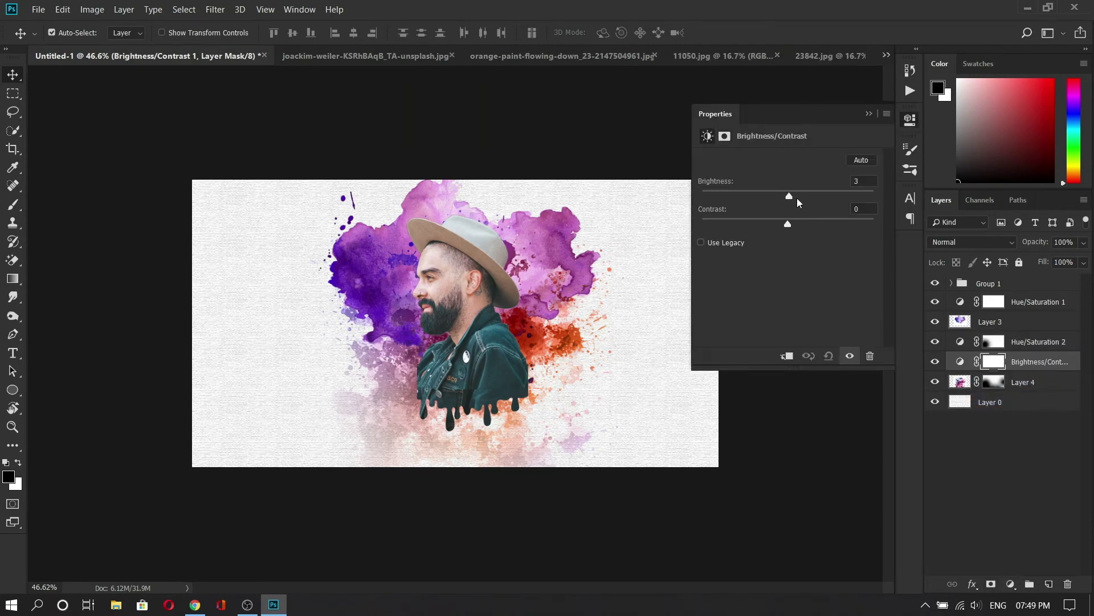
drag(797, 197, 773, 197)
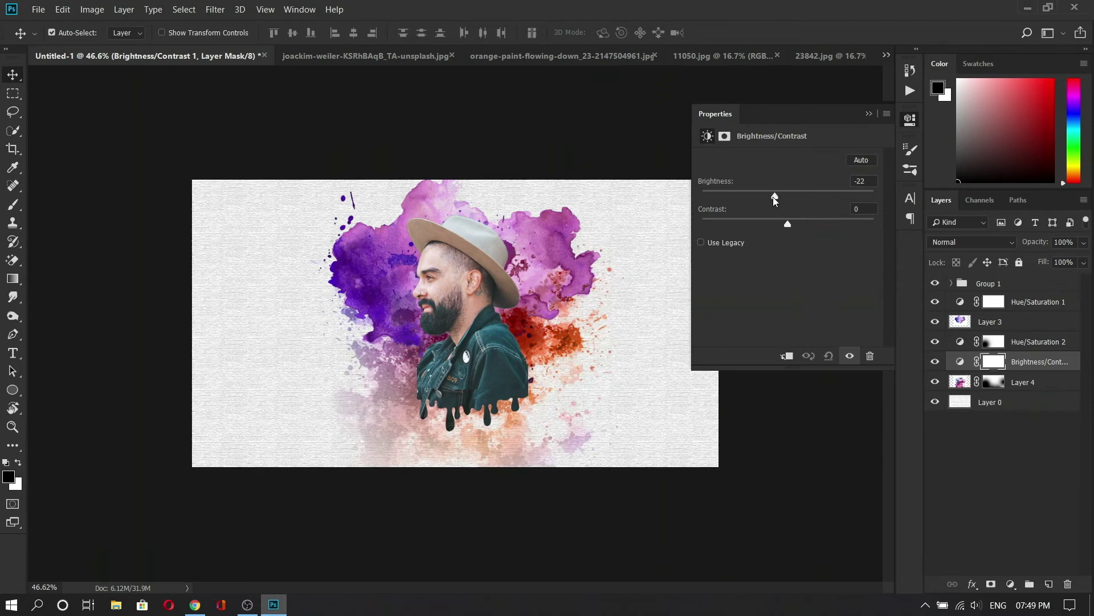
drag(774, 198, 806, 225)
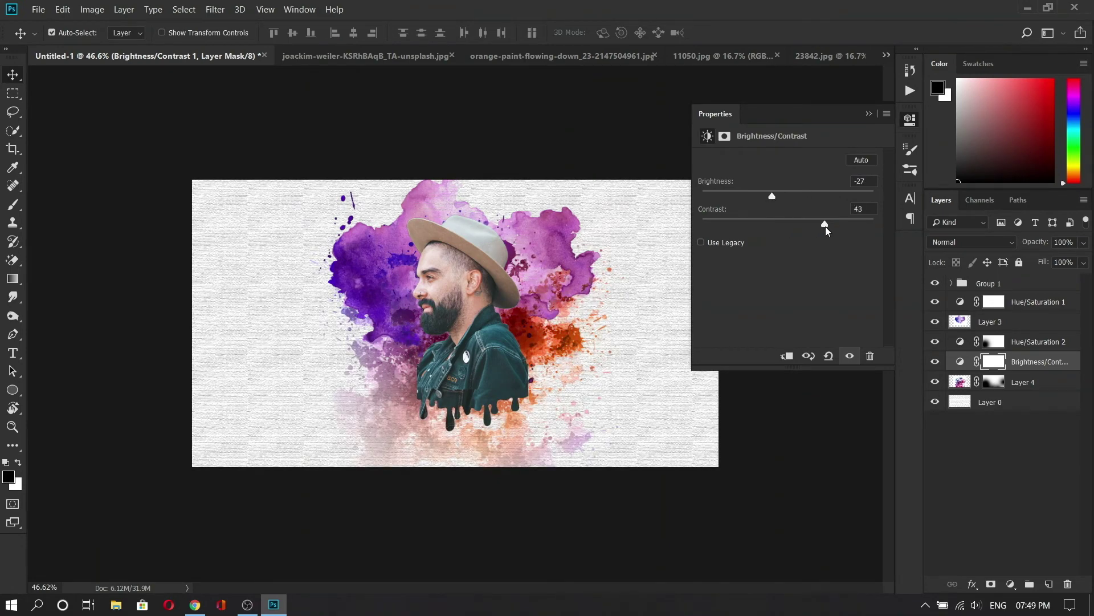
click(867, 114)
Step: Darken the purple splash slightly with a Brightness/Contrast adjustment above Layer 3
click(1026, 325)
click(1010, 584)
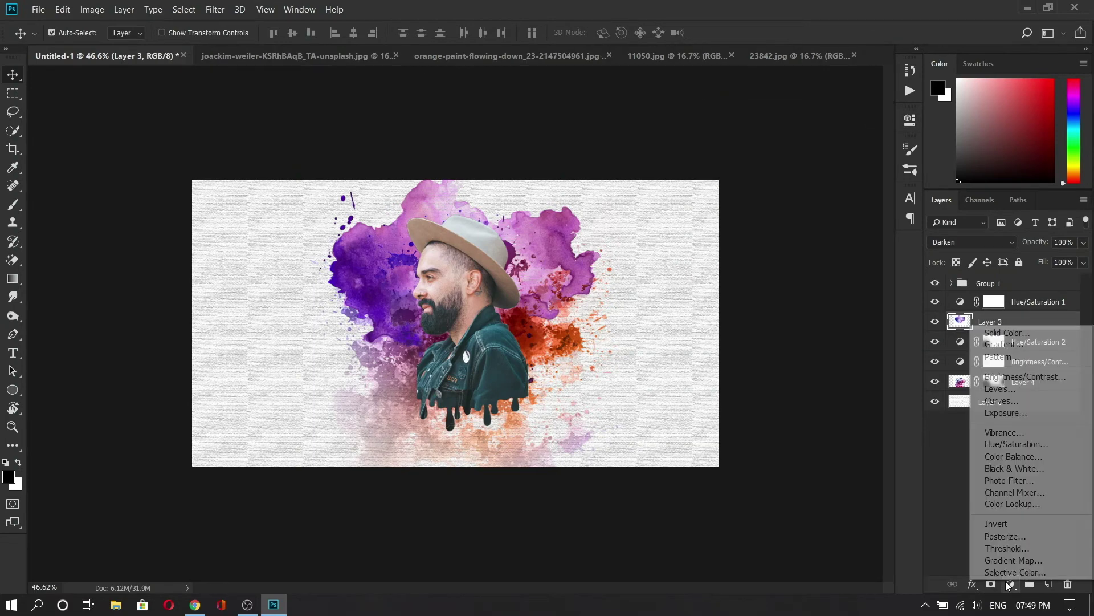
click(1020, 376)
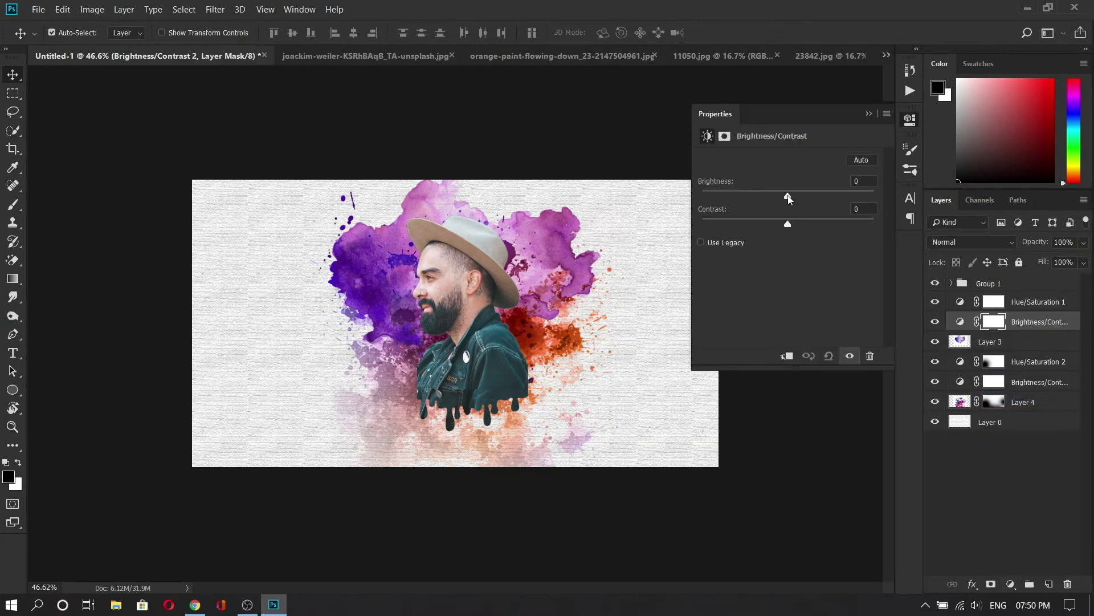
mouse_move(789, 198)
mouse_down()
mouse_move(804, 197)
mouse_move(782, 197)
mouse_up()
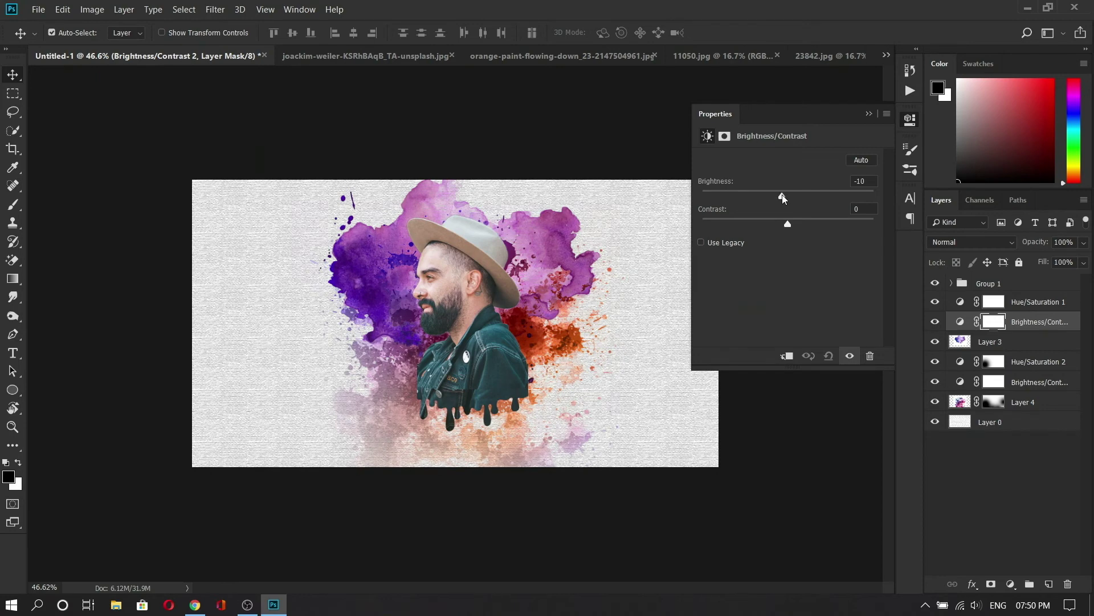
click(869, 113)
Step: Add a Brightness/Contrast adjustment above Group 1 with Brightness 11 and Contrast -4
click(985, 283)
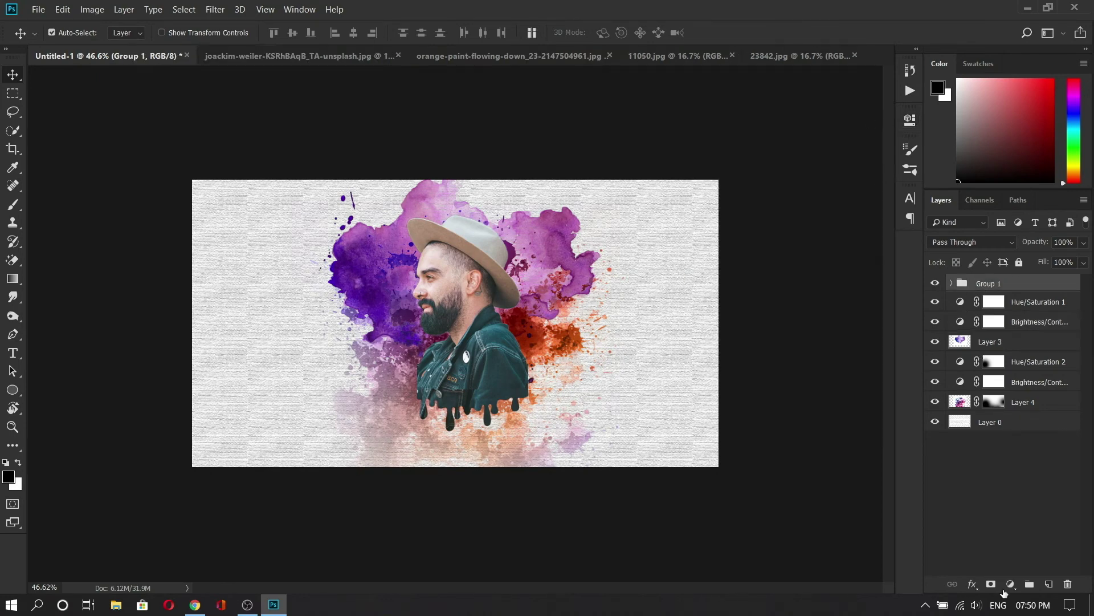
click(1010, 583)
click(1002, 380)
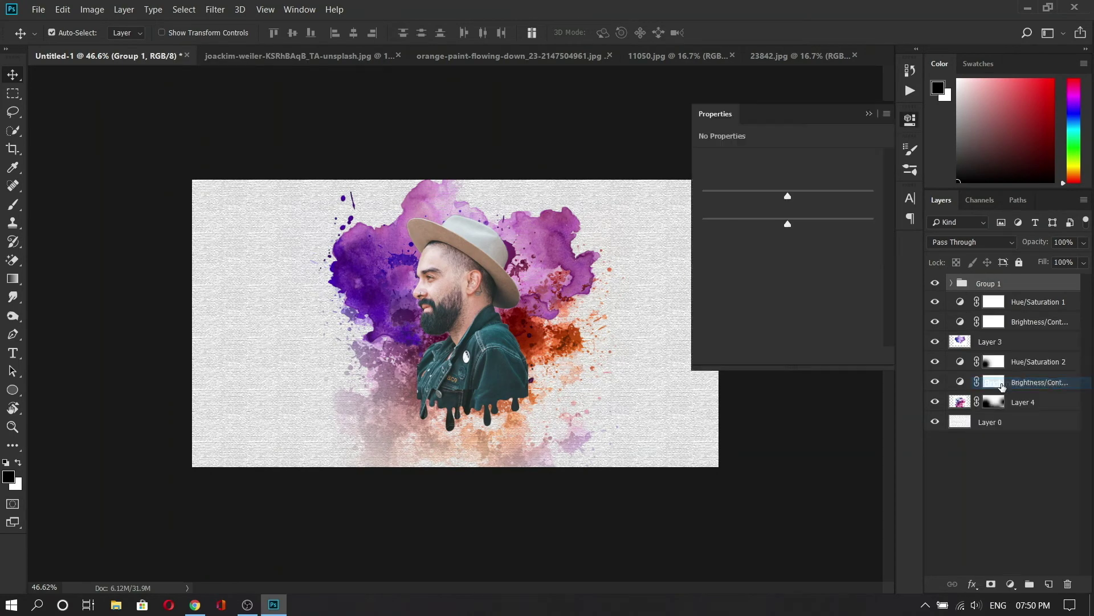
mouse_move(788, 197)
mouse_down()
mouse_move(809, 198)
mouse_move(775, 204)
mouse_move(794, 206)
mouse_up()
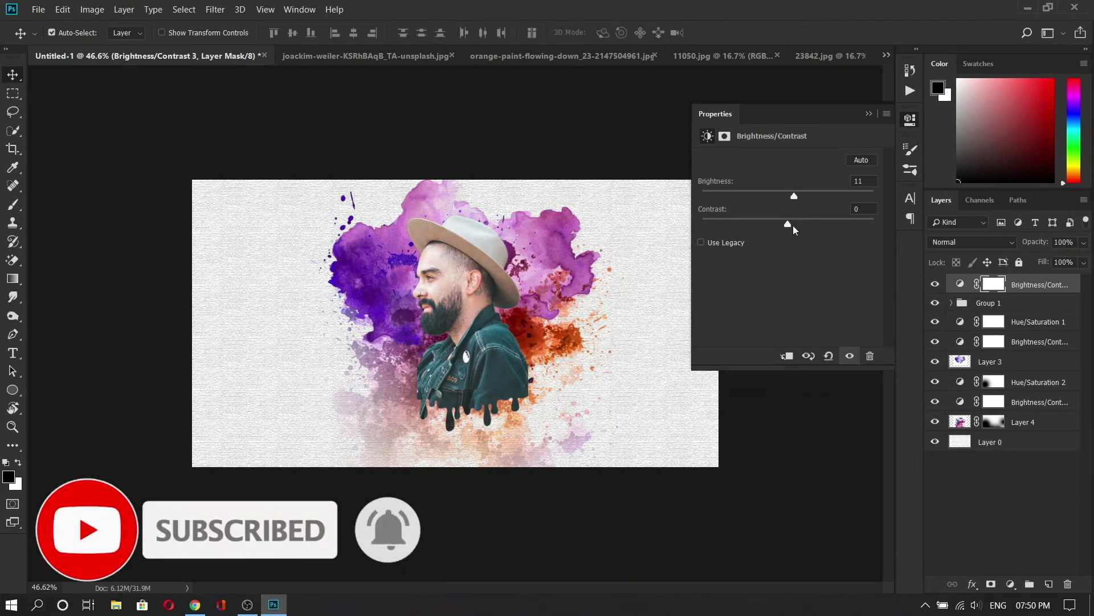
mouse_move(773, 225)
mouse_down()
mouse_move(798, 228)
mouse_move(782, 229)
mouse_up()
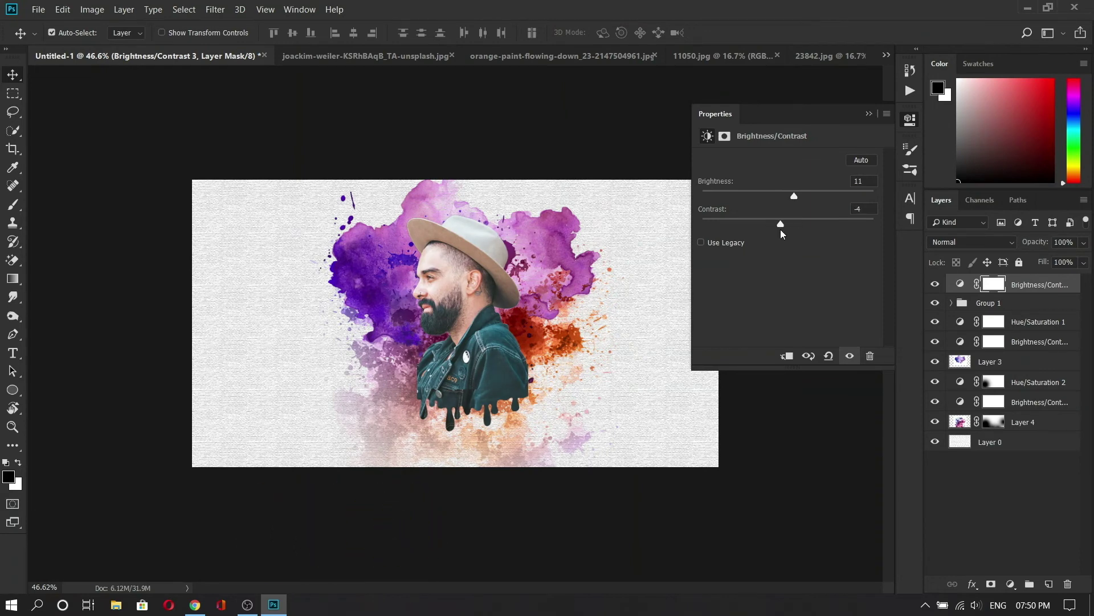
click(869, 114)
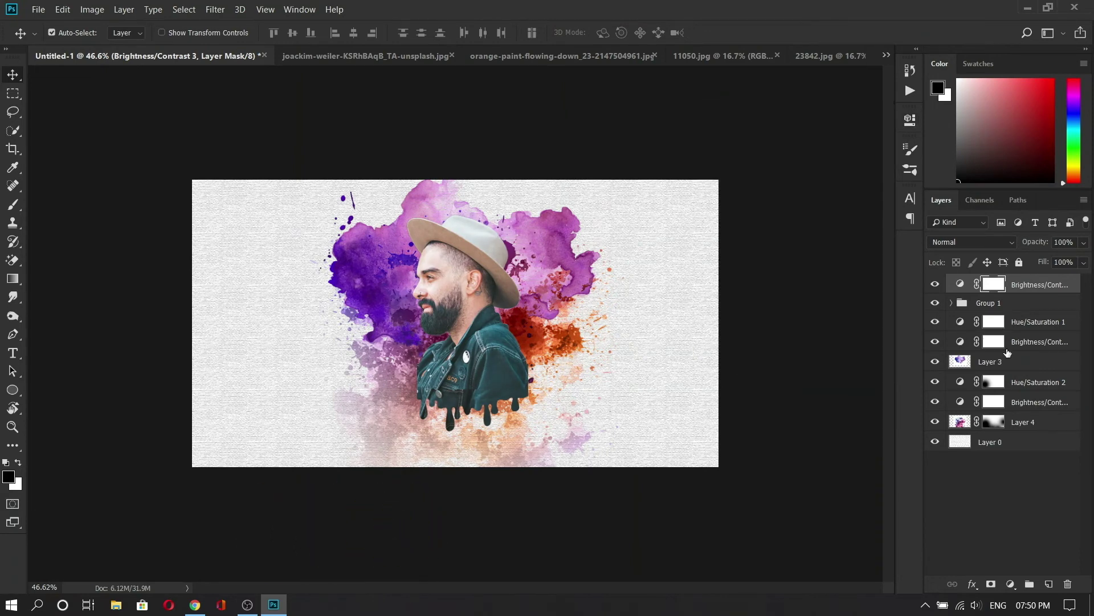
click(997, 305)
click(1009, 585)
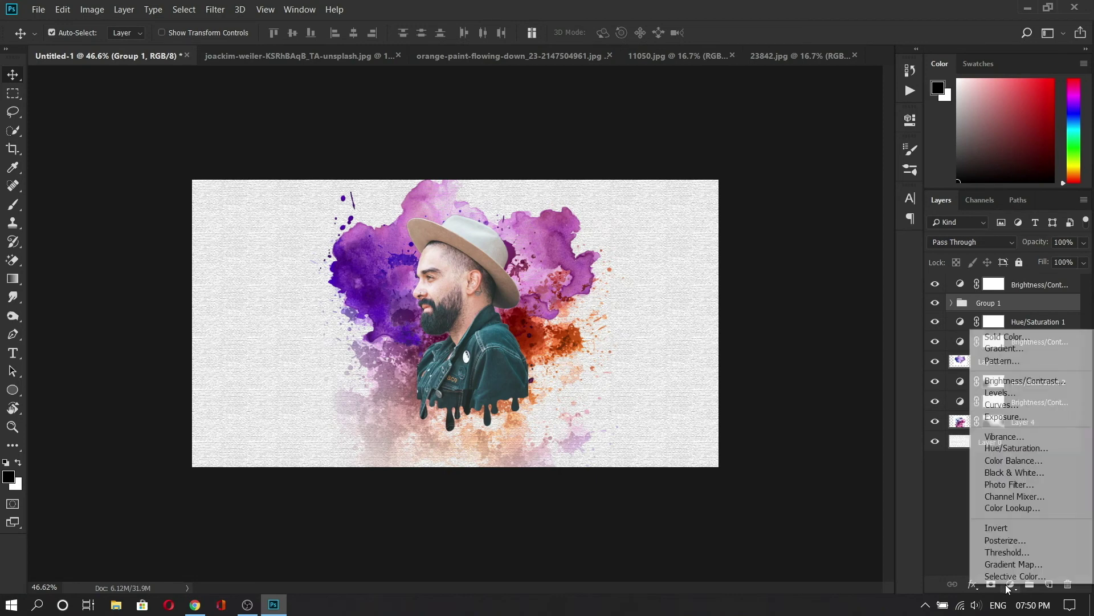
Step: Add a Levels adjustment above Group 1 with the black input level raised to 29
click(1013, 393)
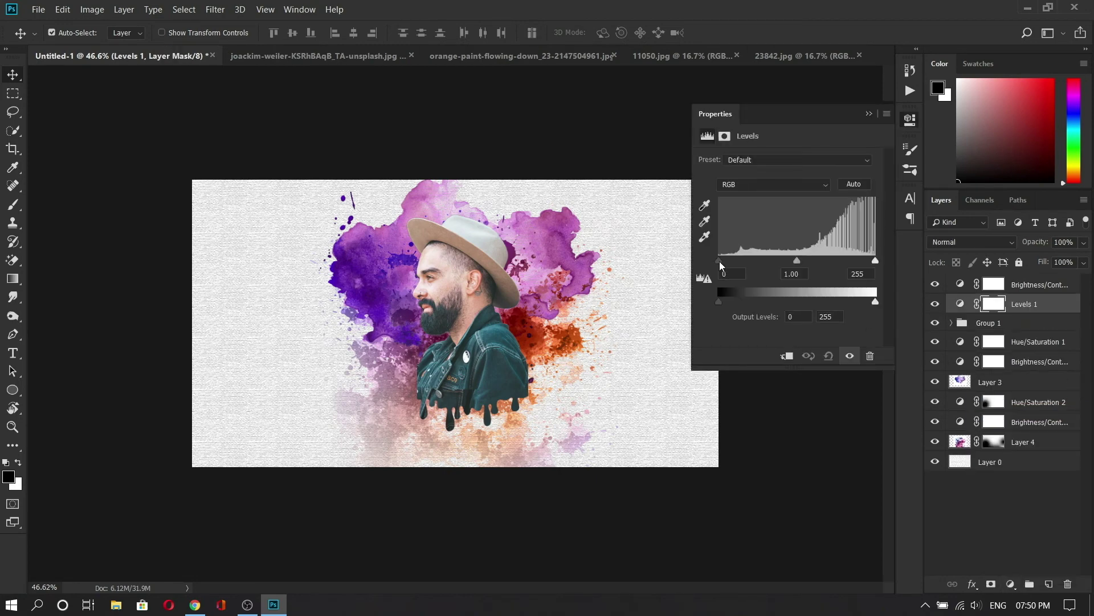
drag(720, 261, 739, 261)
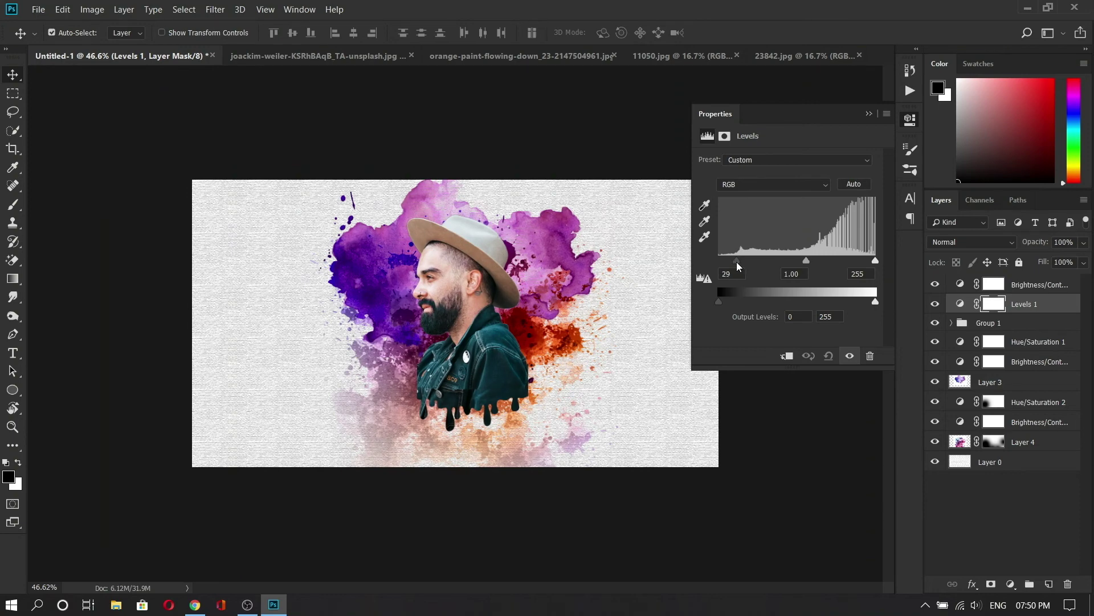
click(869, 115)
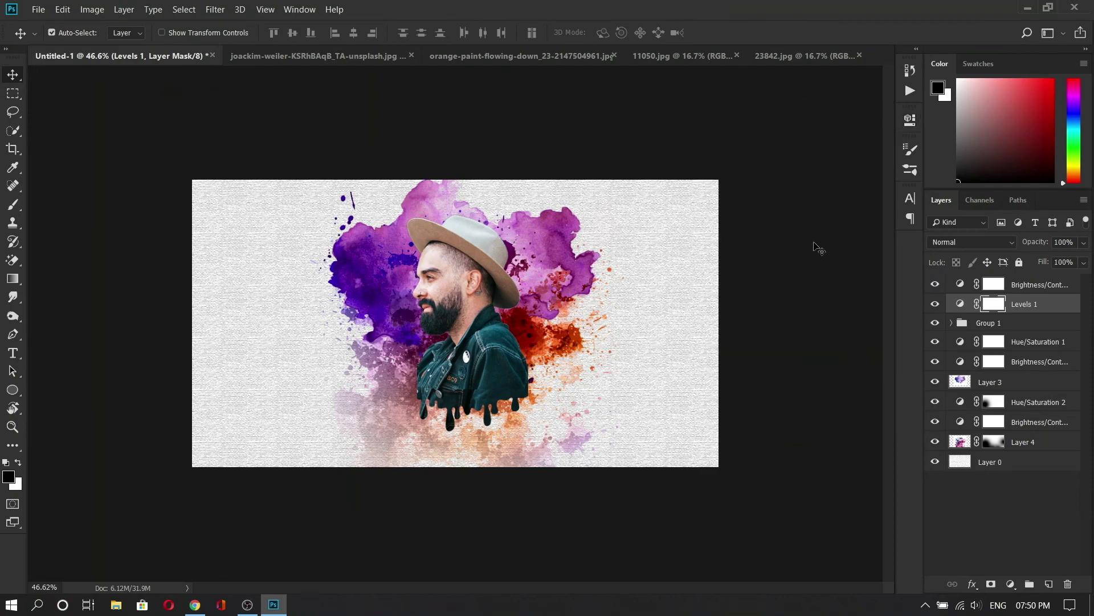
key(ctrl+0)
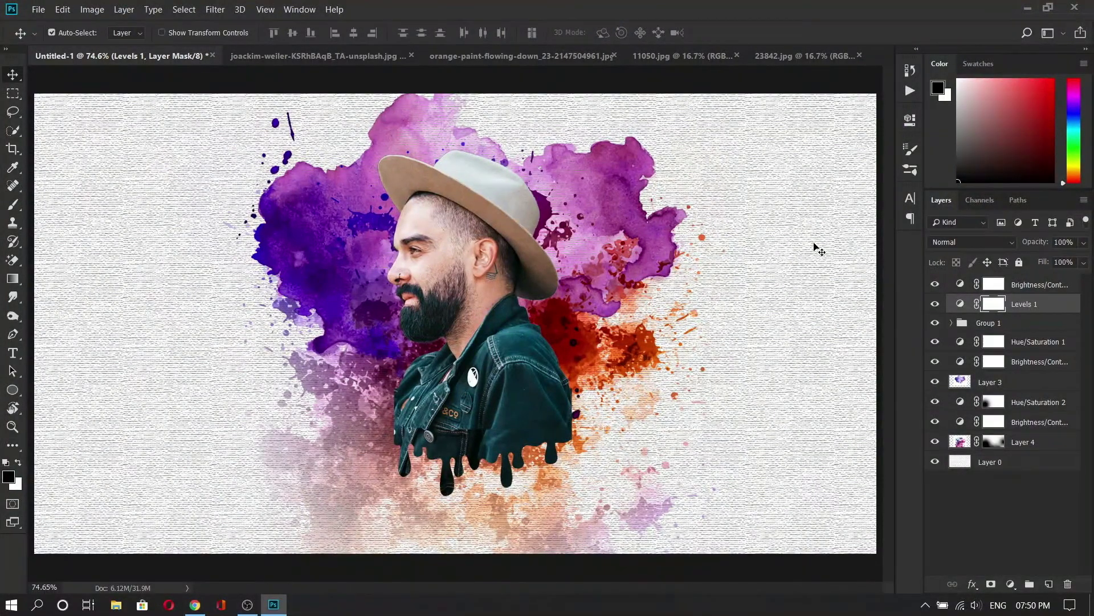
Step: Scale the man's Group 1 up to about 113%
click(986, 322)
key(ctrl+t)
drag(568, 139, 570, 301)
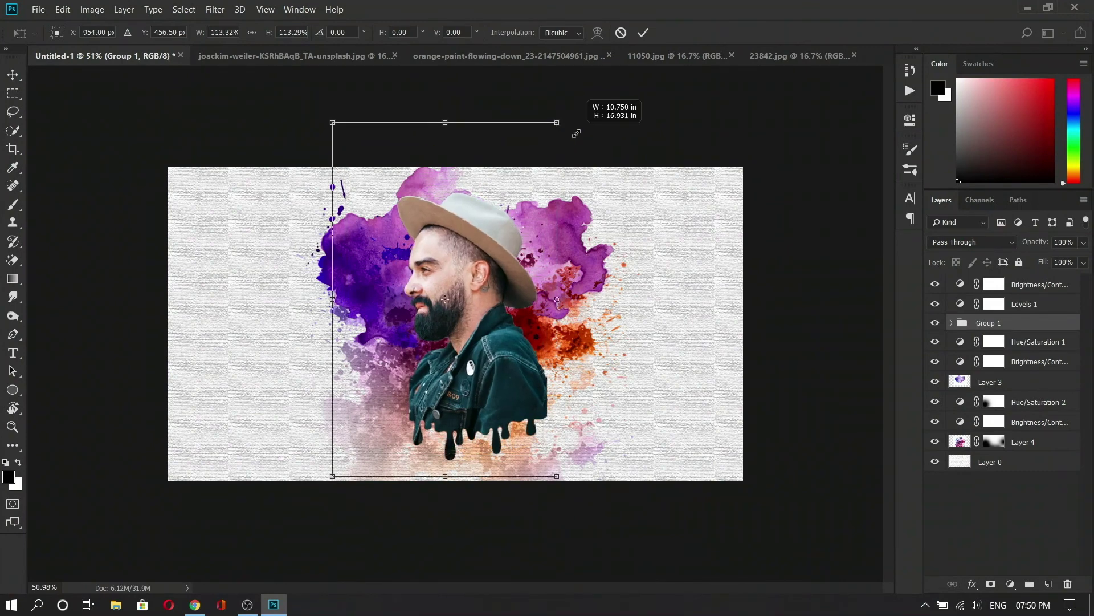
key(Return)
click(486, 285)
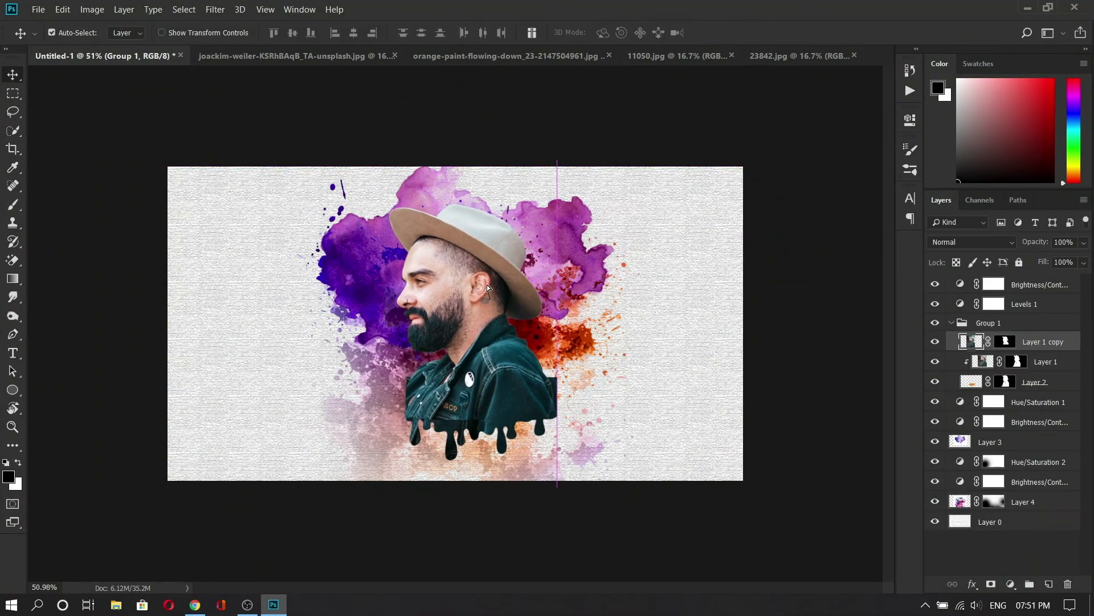
click(430, 285)
key(ctrl+z)
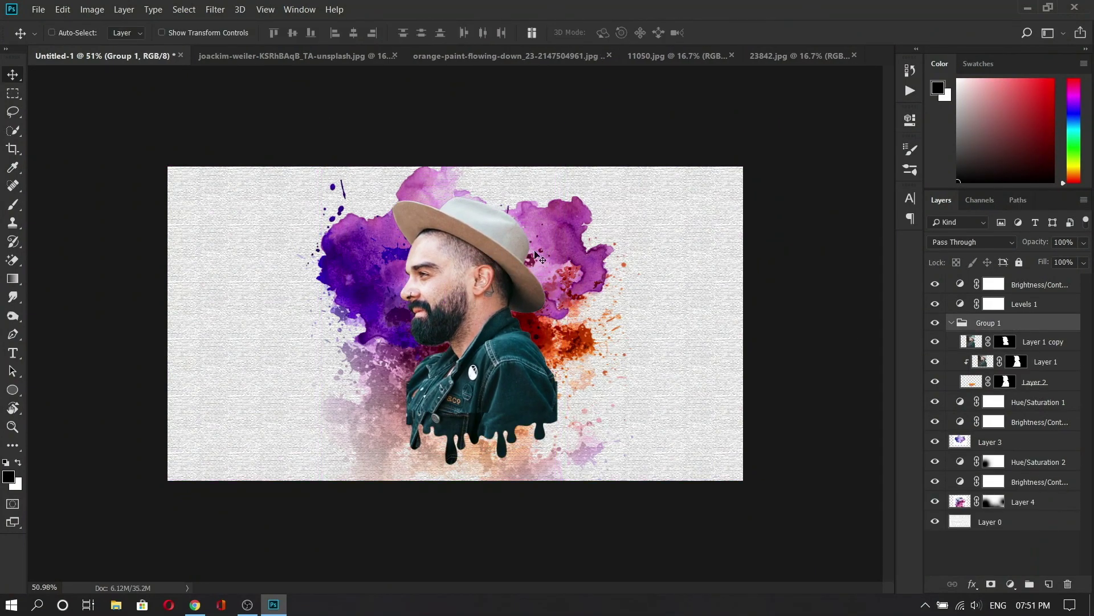
Step: Move the purple splash up-right, and rotate the orange splash about 15° at 110.5% scale
click(969, 443)
drag(554, 219, 562, 203)
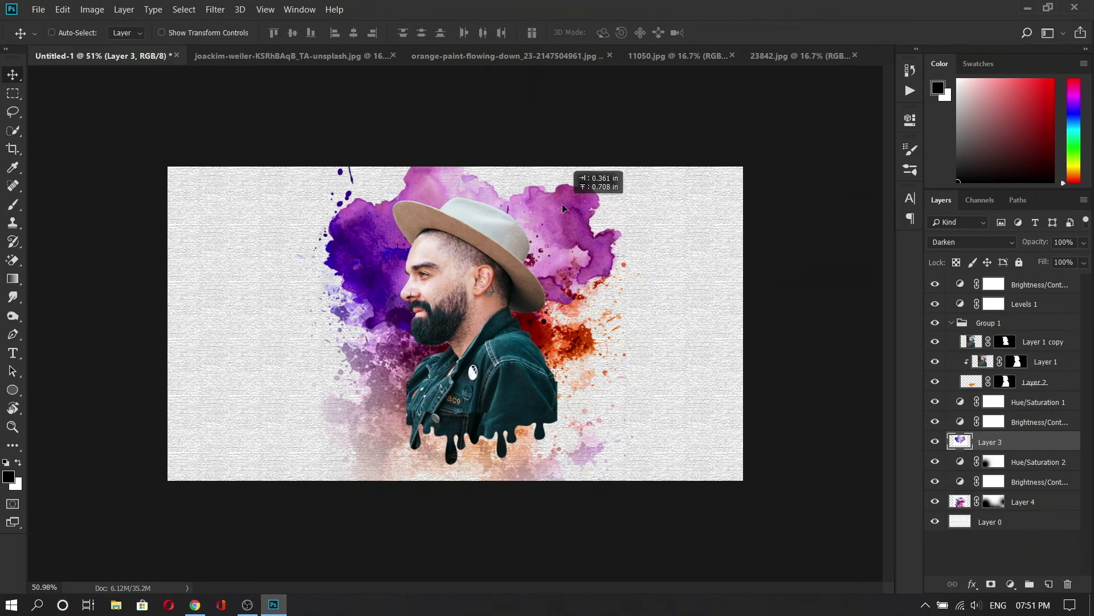
click(960, 502)
key(ctrl+t)
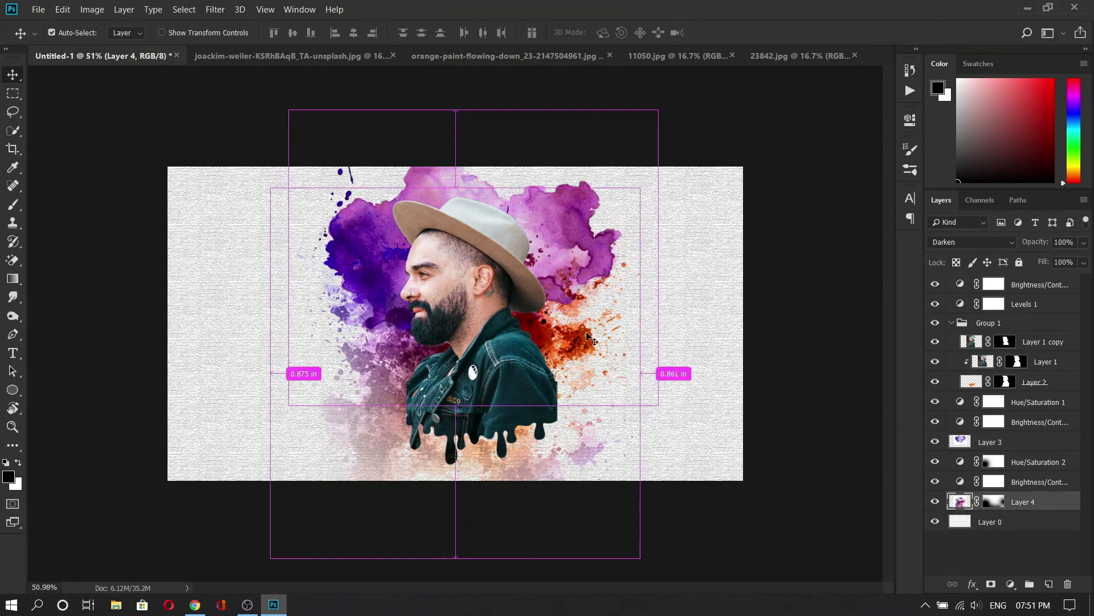
mouse_move(666, 191)
mouse_down()
mouse_move(707, 231)
mouse_move(735, 217)
mouse_up()
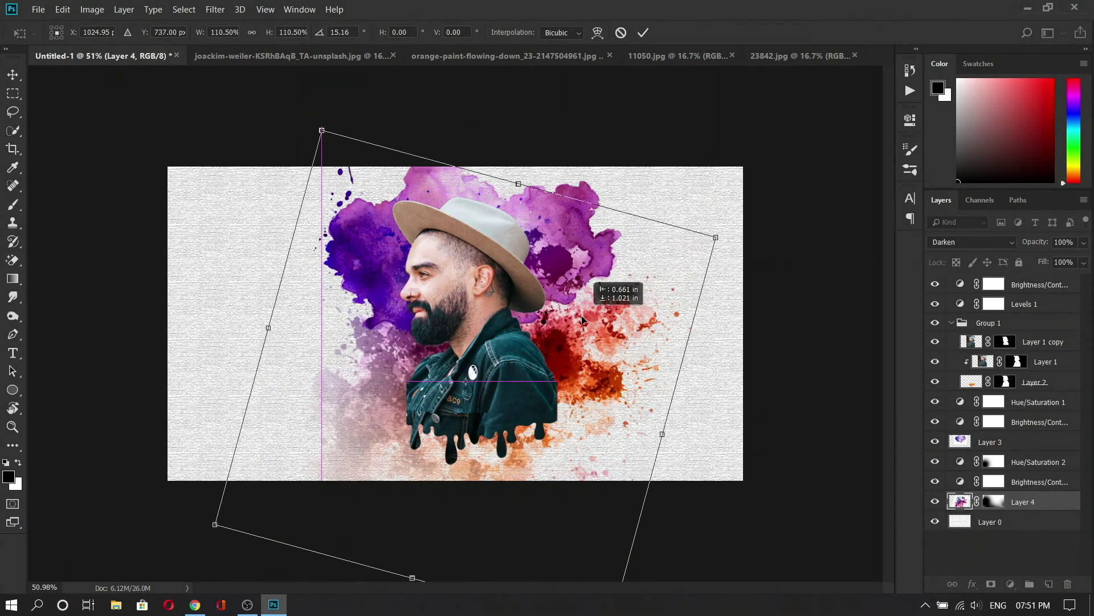
drag(599, 288, 583, 323)
key(Return)
key(ctrl+0)
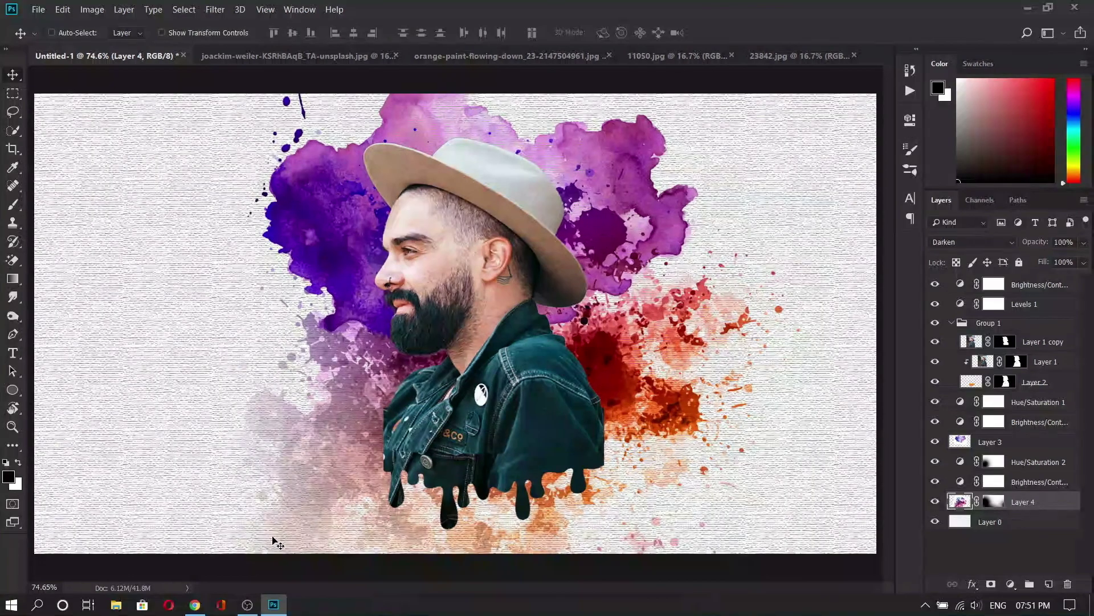